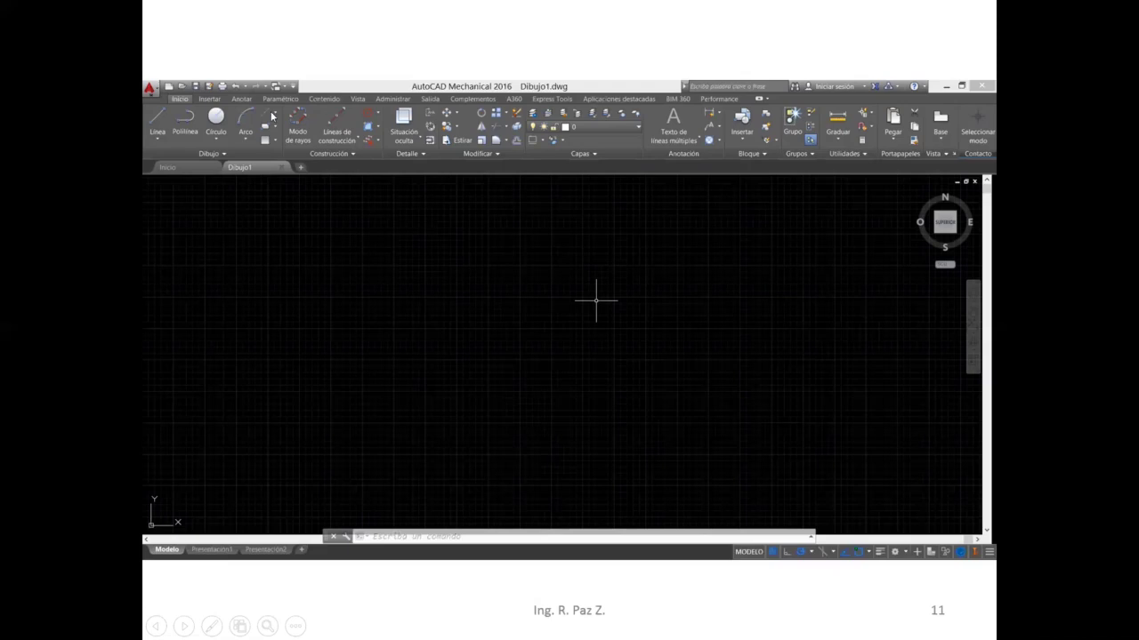
click(436, 251)
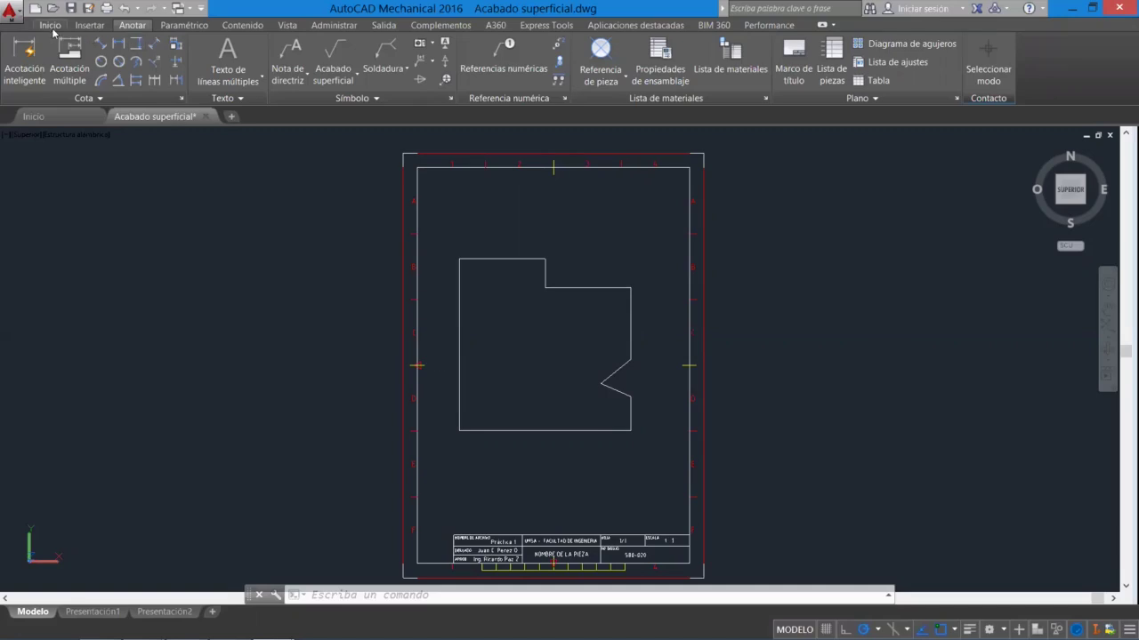
click(89, 25)
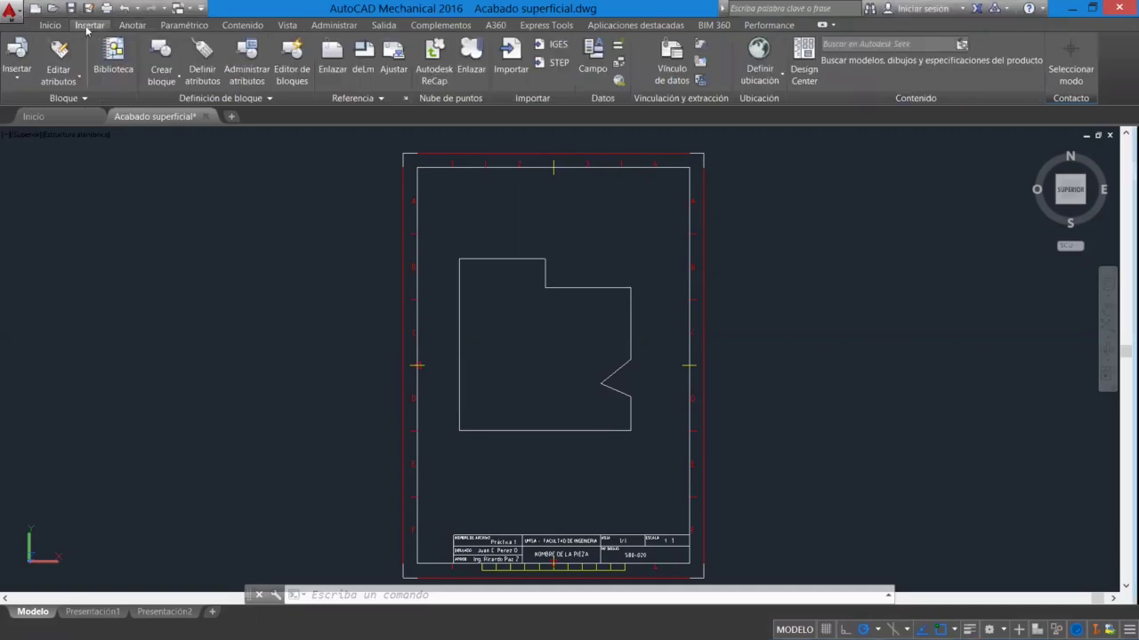
click(178, 25)
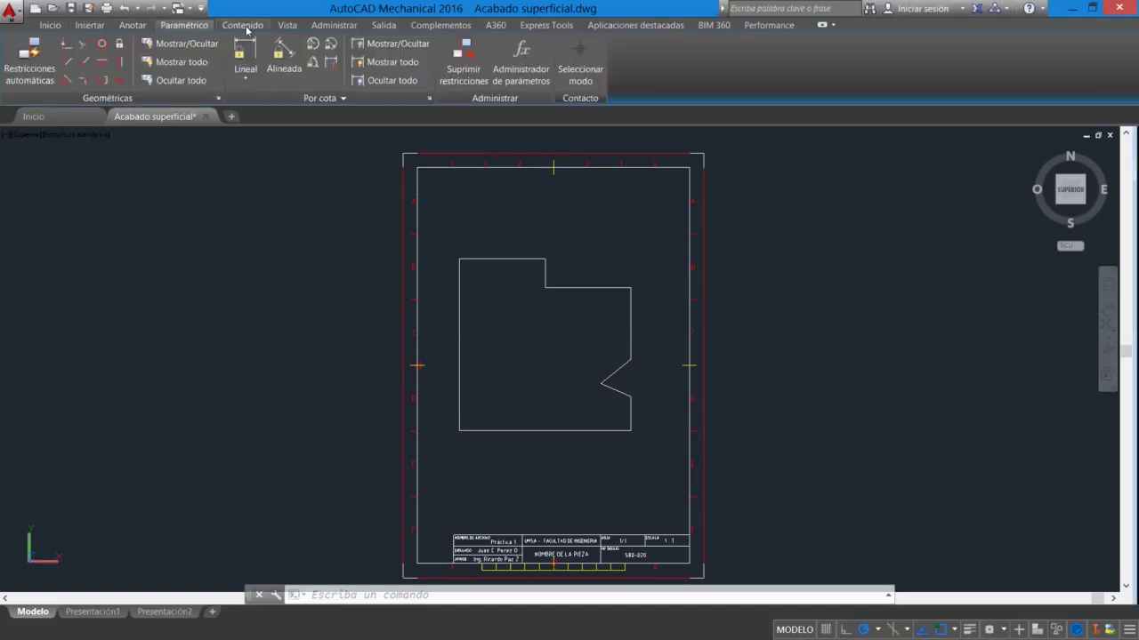
click(243, 25)
click(286, 26)
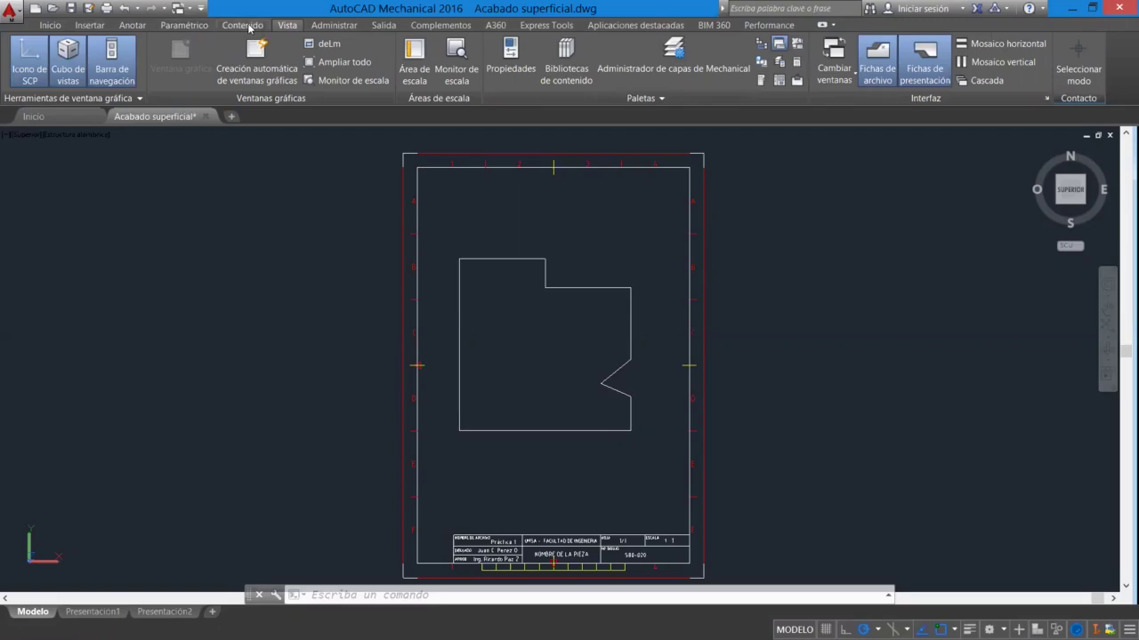
click(249, 26)
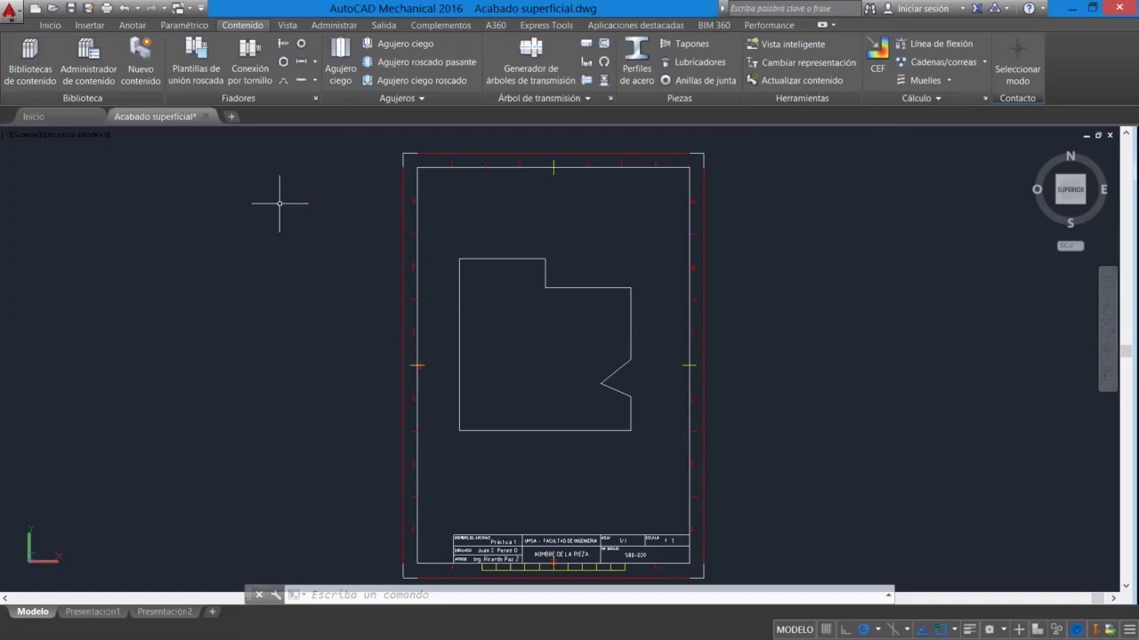
- Attach a new surface finish symbol to the notch's upper sloped edge, with its leader running down and outward from the part
click(134, 25)
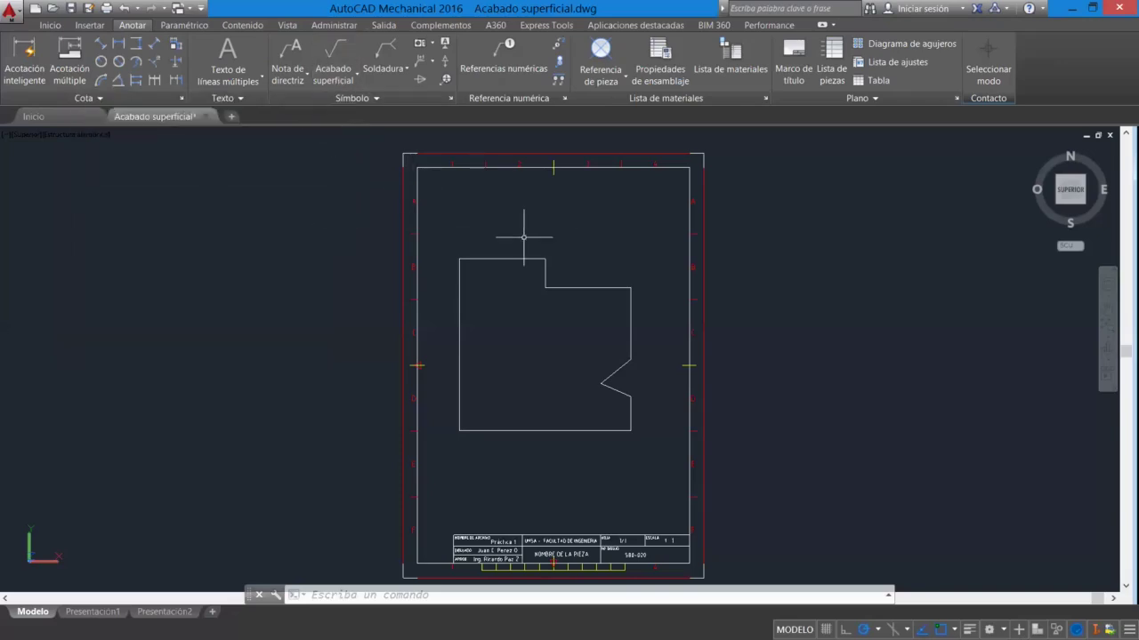
scroll(659, 316, up, 2)
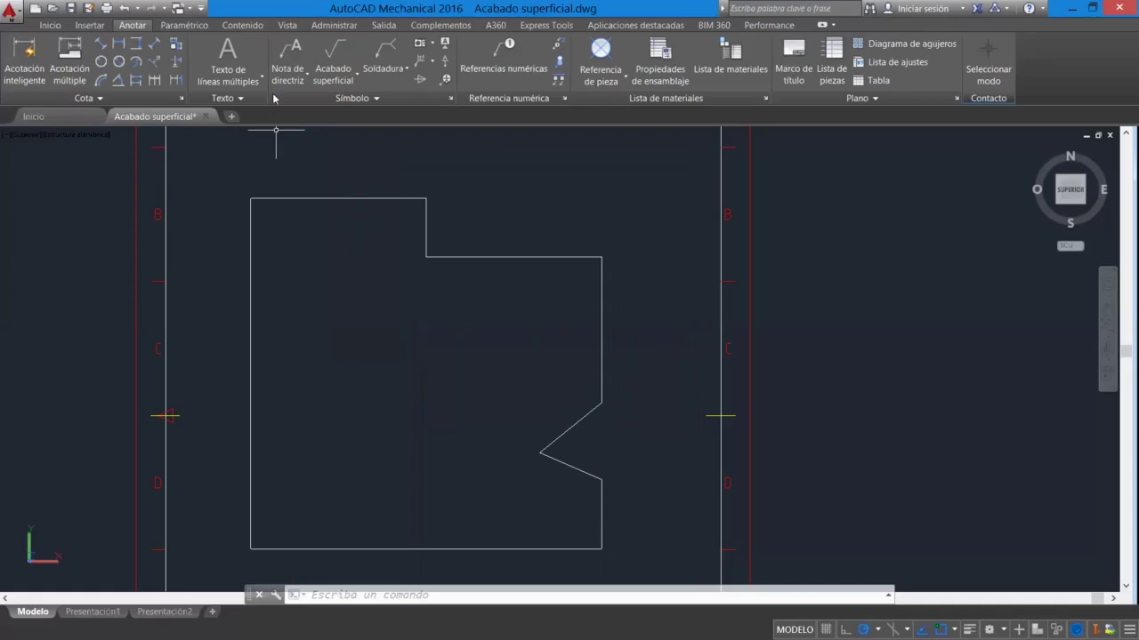
click(334, 73)
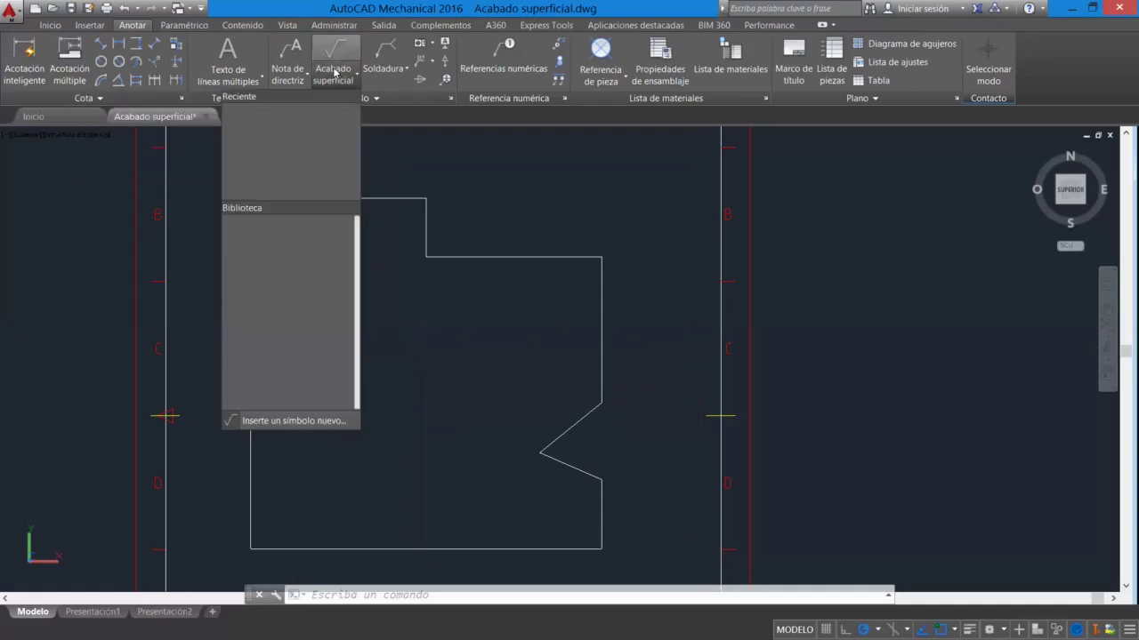
click(285, 420)
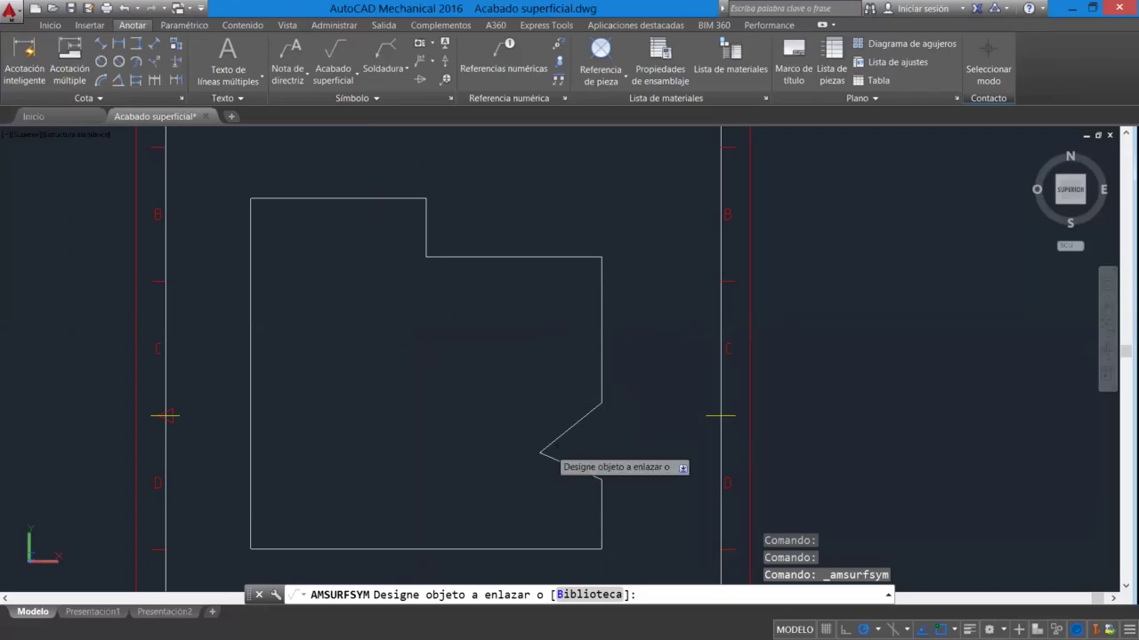
click(572, 429)
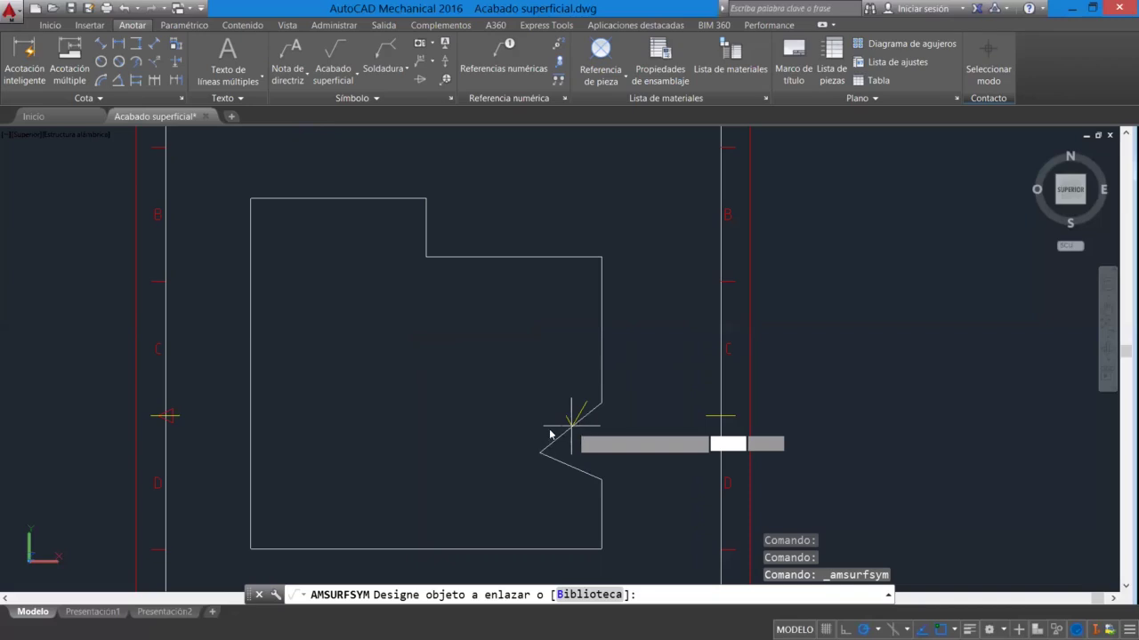
click(554, 427)
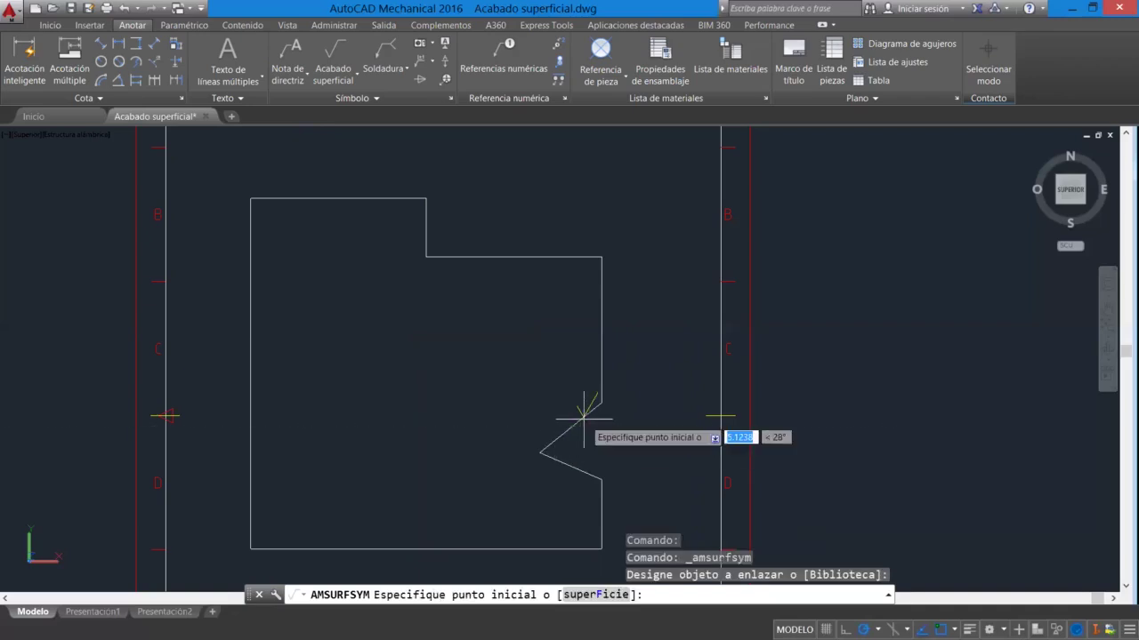
click(583, 417)
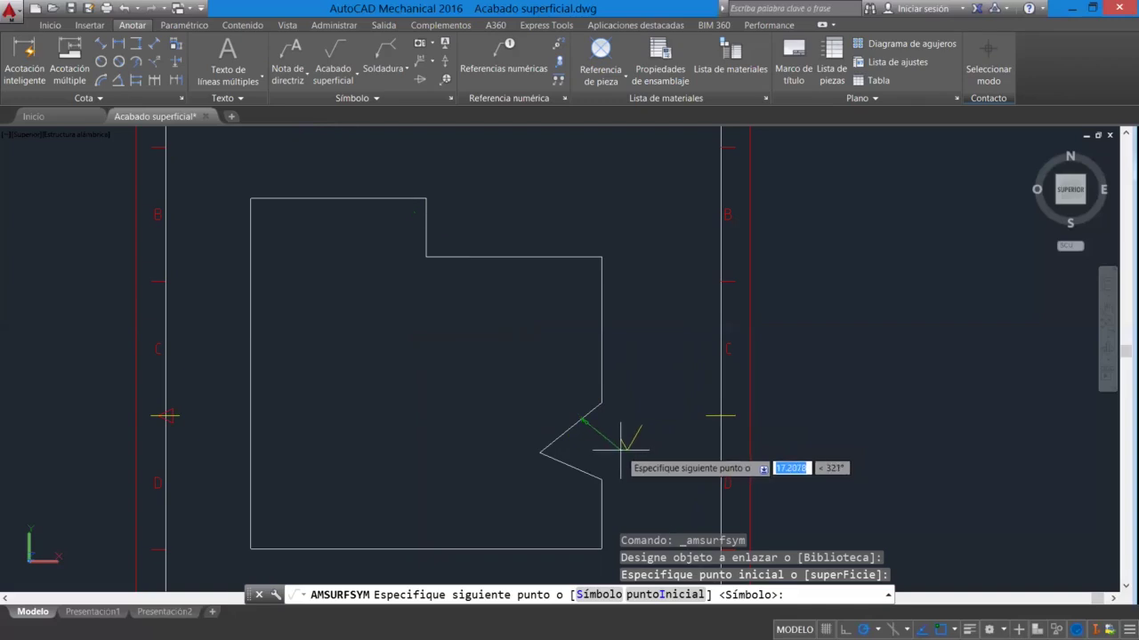
click(620, 449)
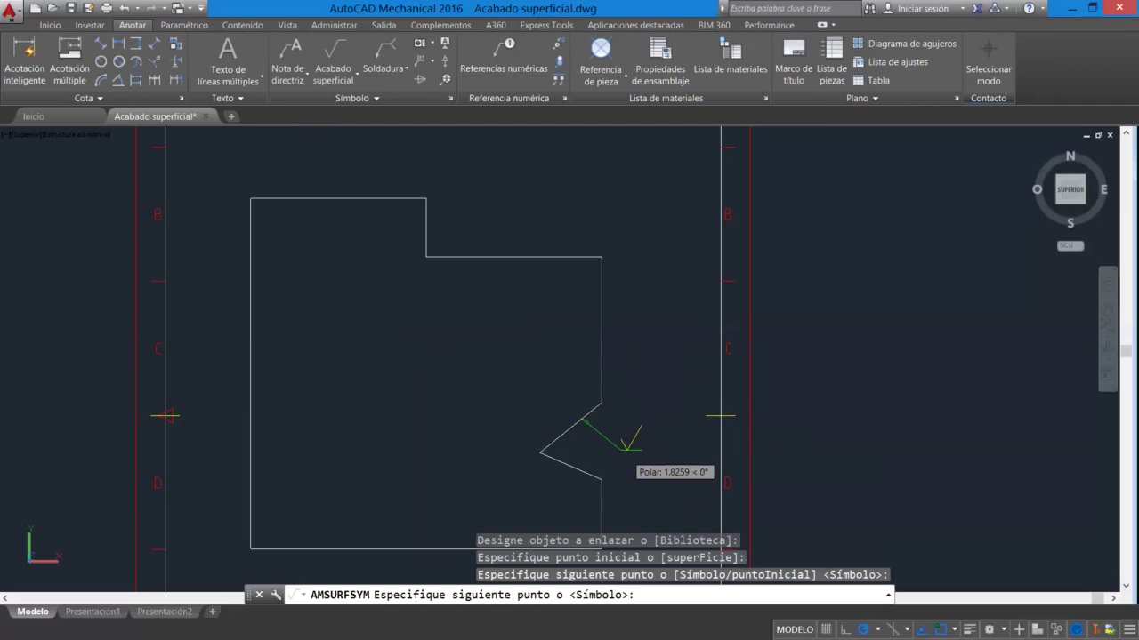
key(Return)
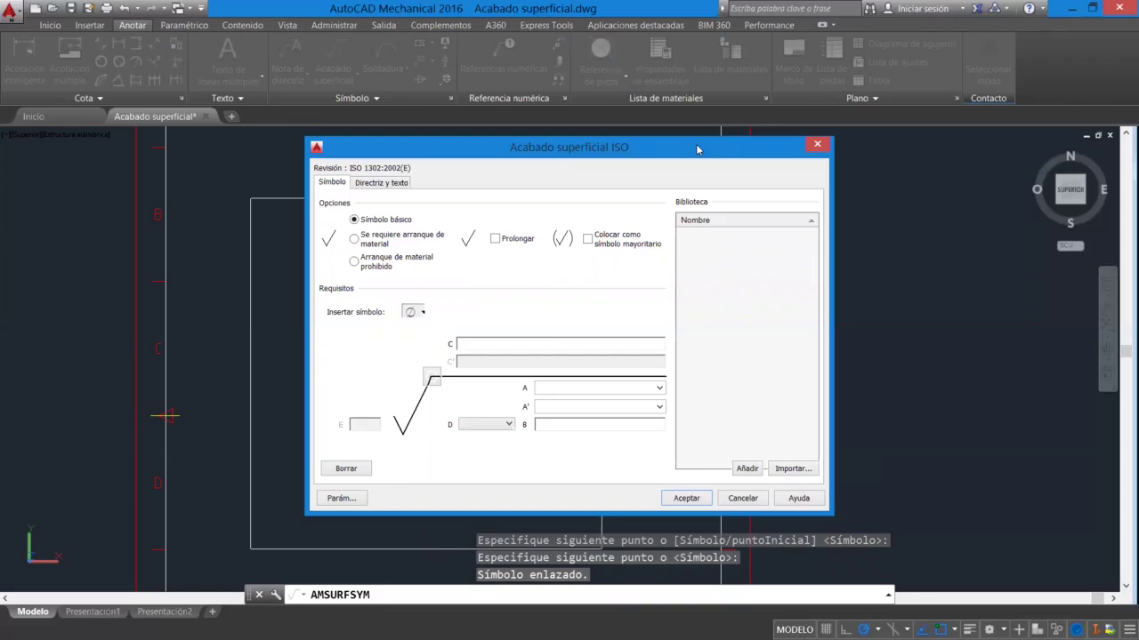
- Set the surface finish symbol to require material removal and enter Torneado as process note C
drag(696, 149, 424, 142)
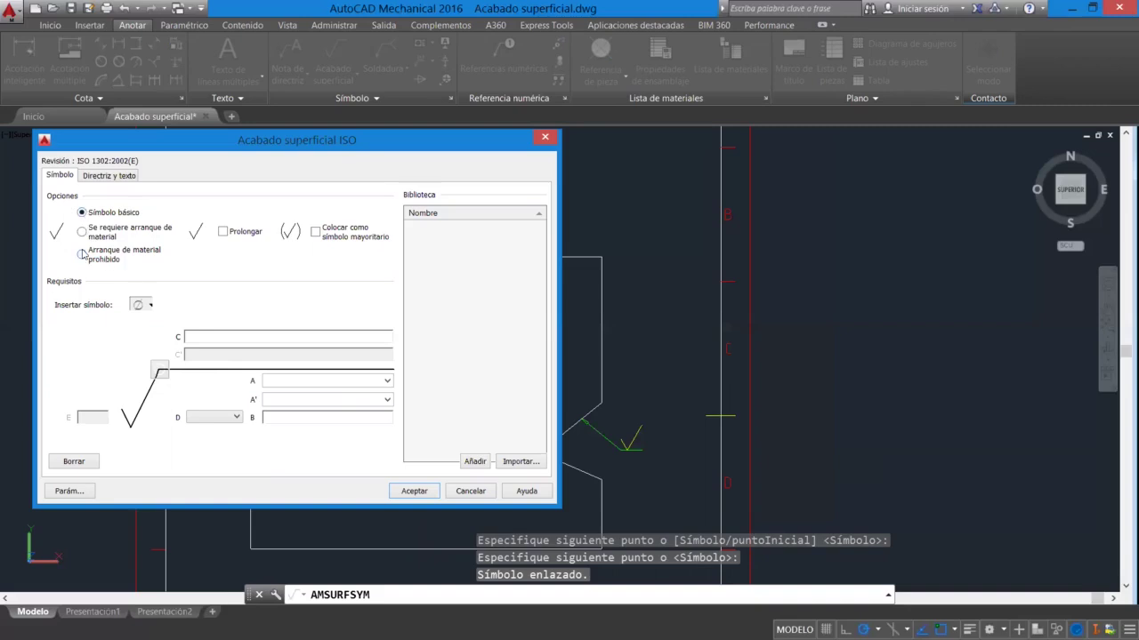
click(82, 233)
click(82, 258)
click(83, 233)
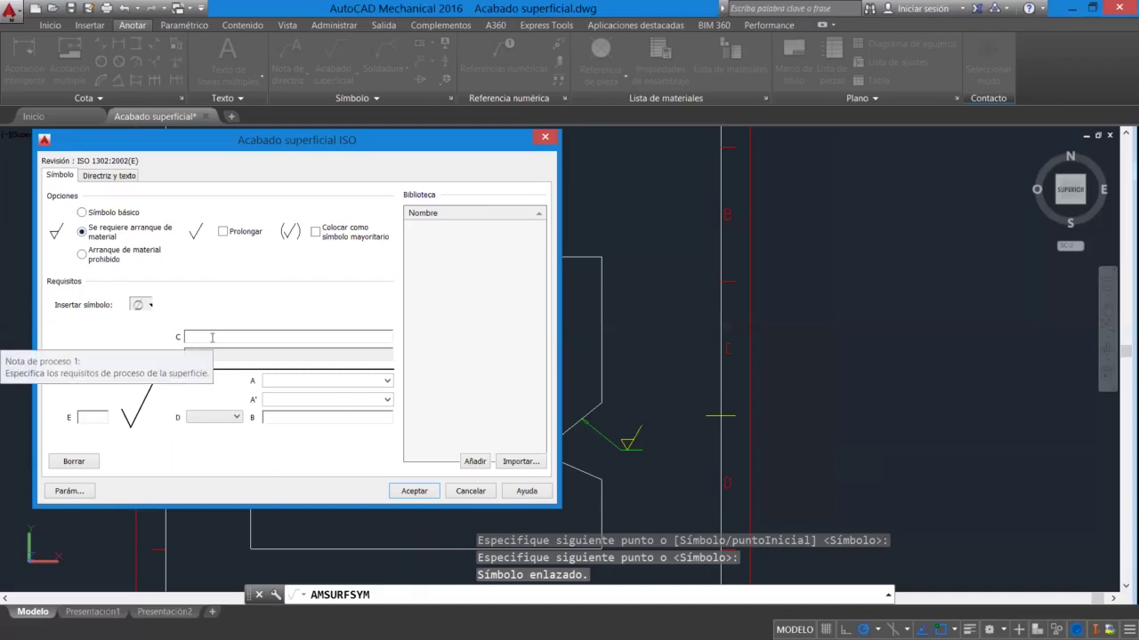
text(Torneado)
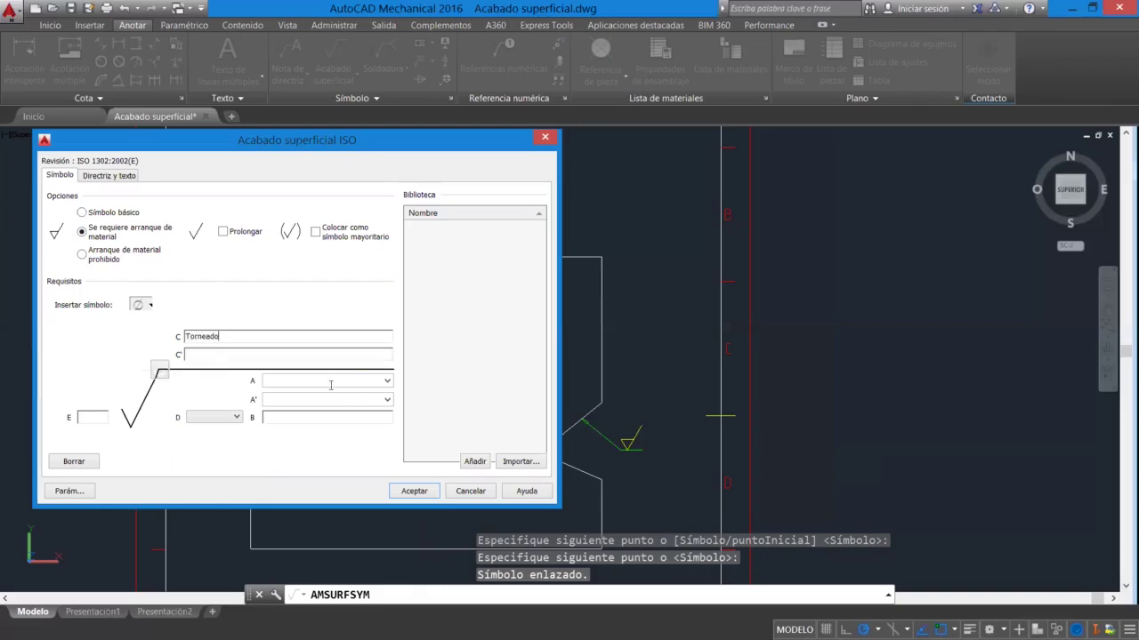
- Set requirement A to Ra 1.6 and lay direction D to the parallel symbol (=), and accept the surface finish symbol
click(387, 382)
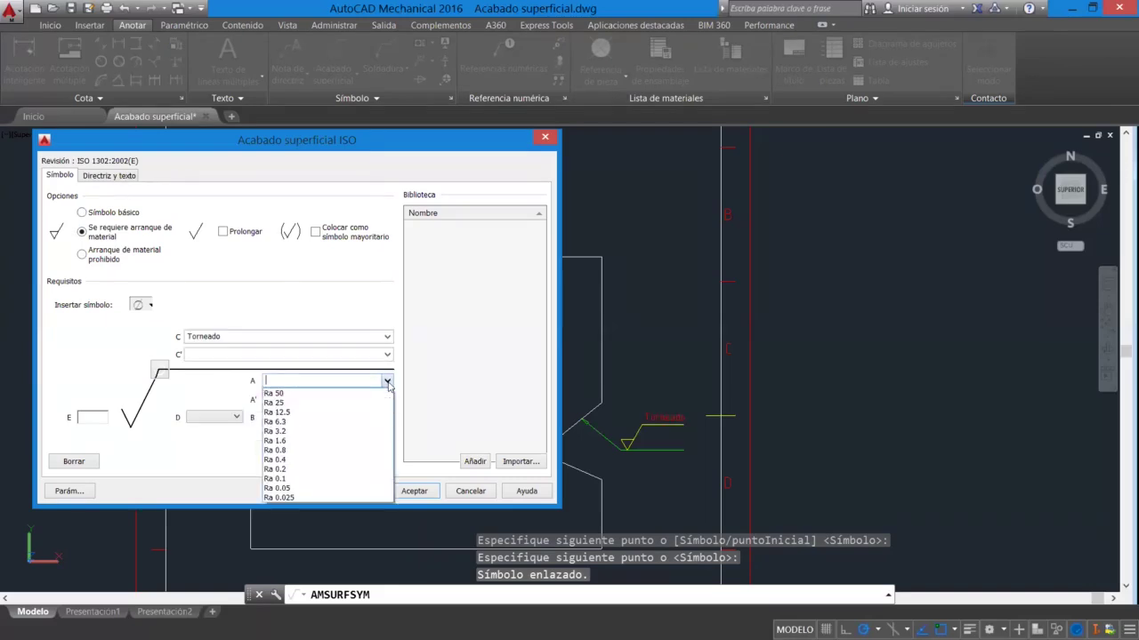
click(304, 441)
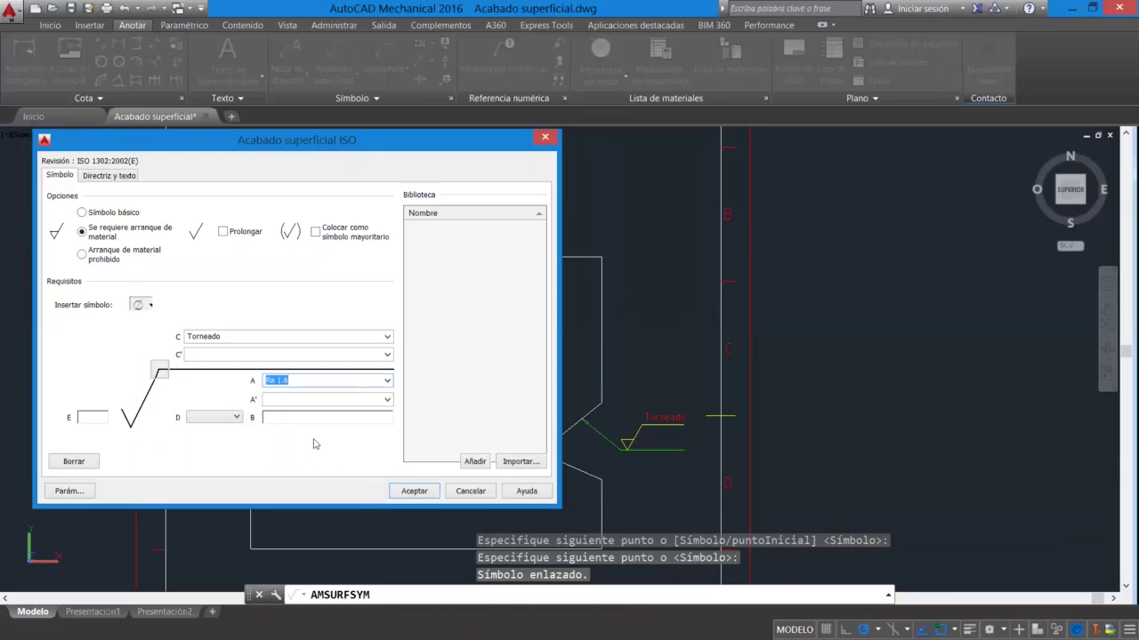
click(236, 417)
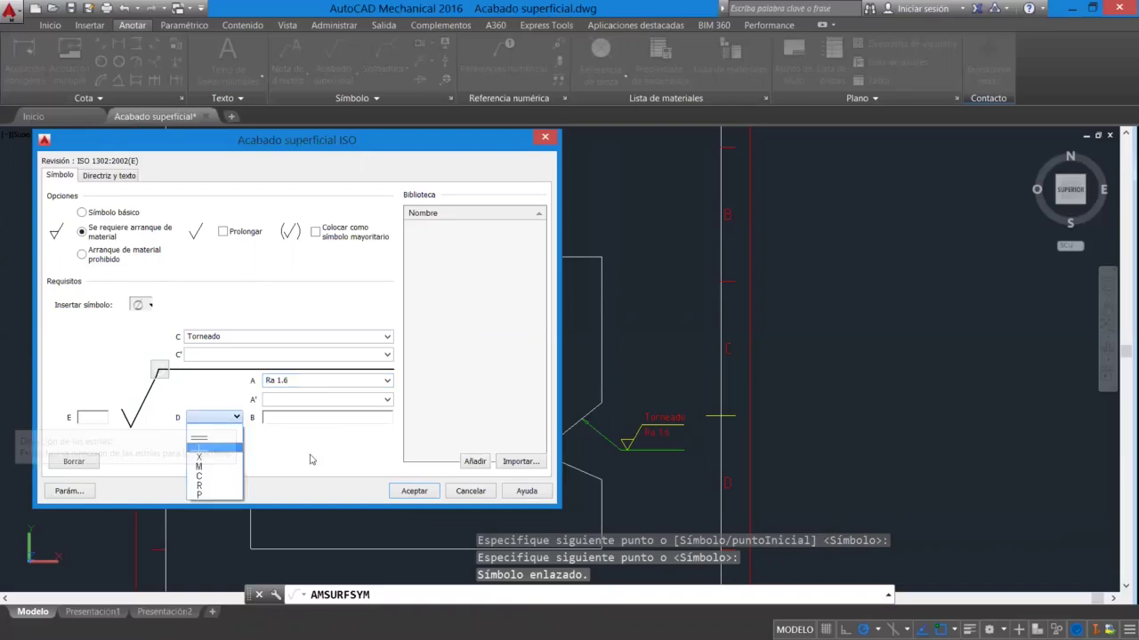
click(217, 440)
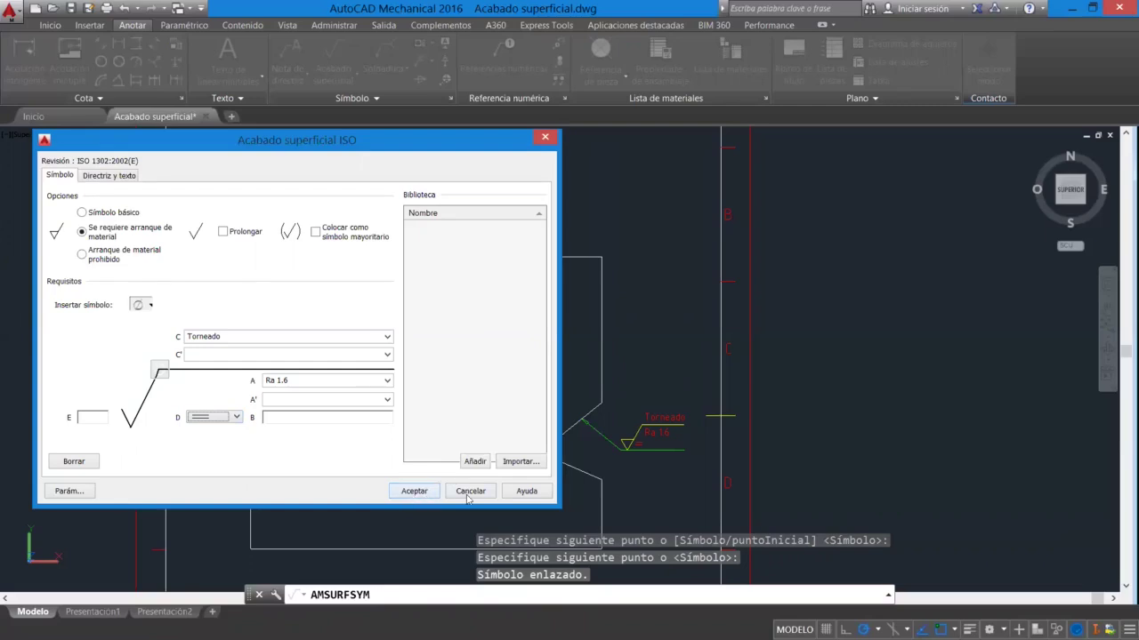
click(418, 495)
scroll(694, 459, up, 5)
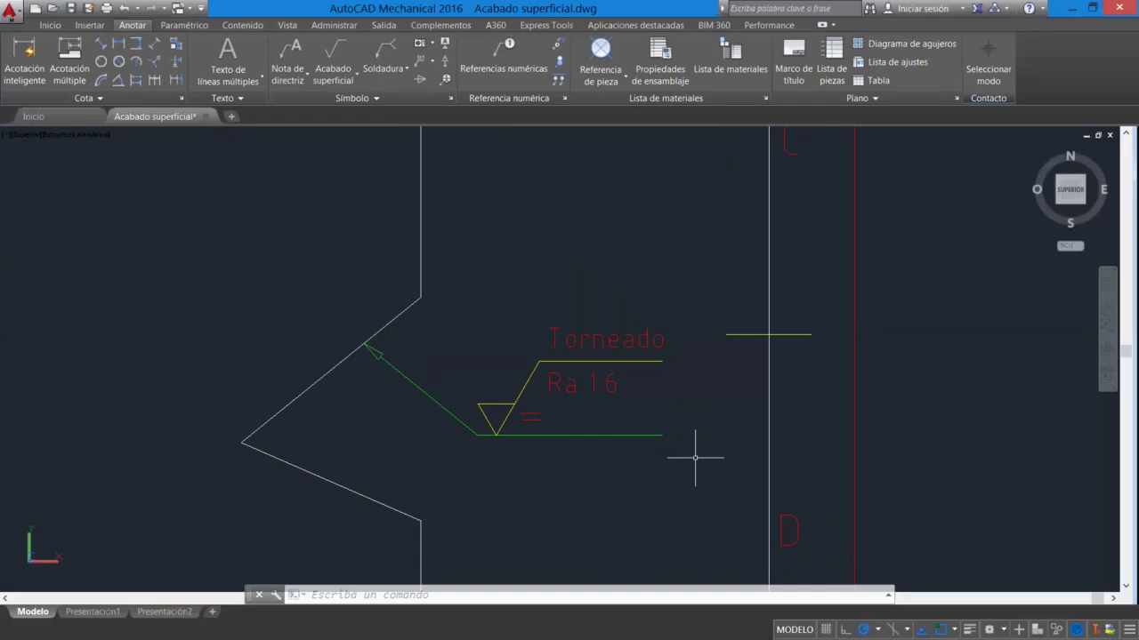
scroll(694, 458, down, 4)
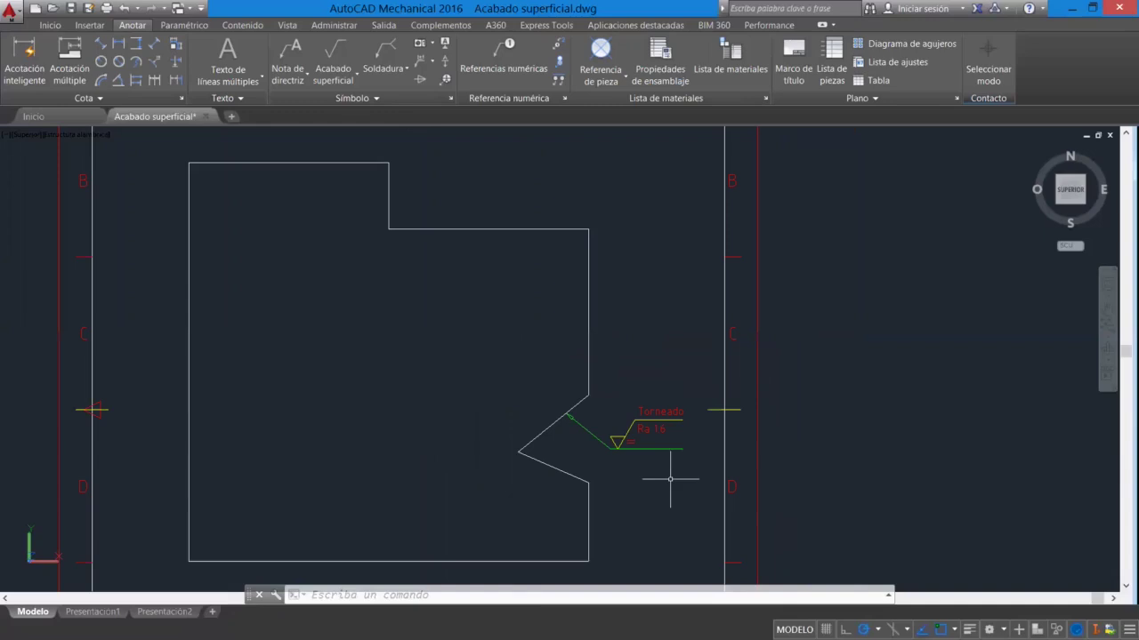
- In the placed symbol's ISO settings, apply 3.5 Por ISO for leader arrow size and text height, and 2.5 for the second leader end size
double_click(607, 451)
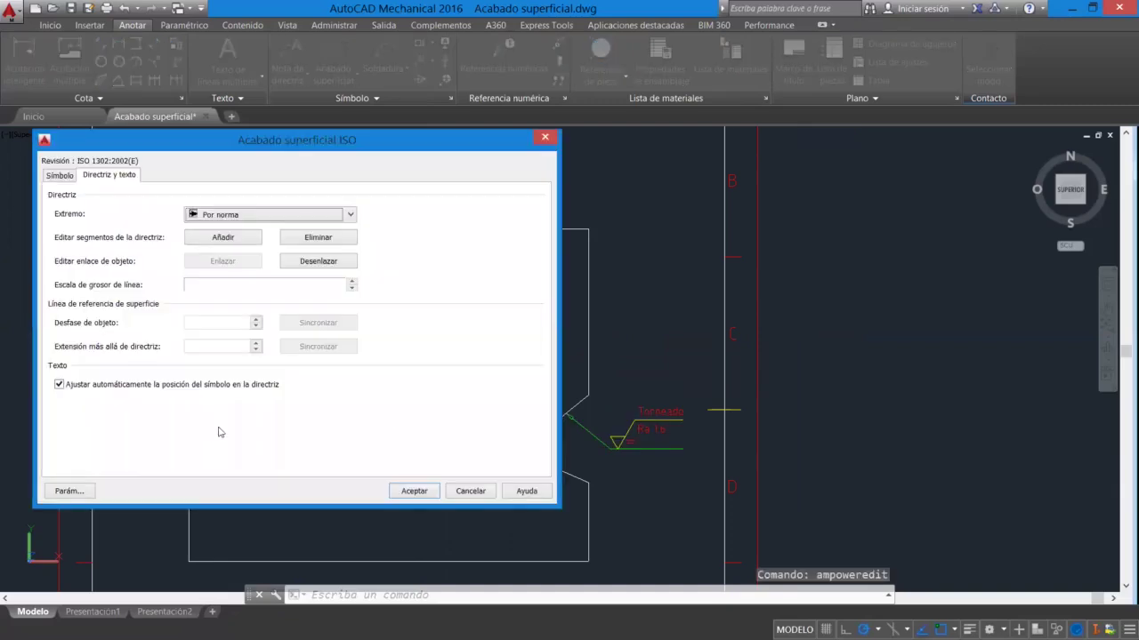
click(69, 491)
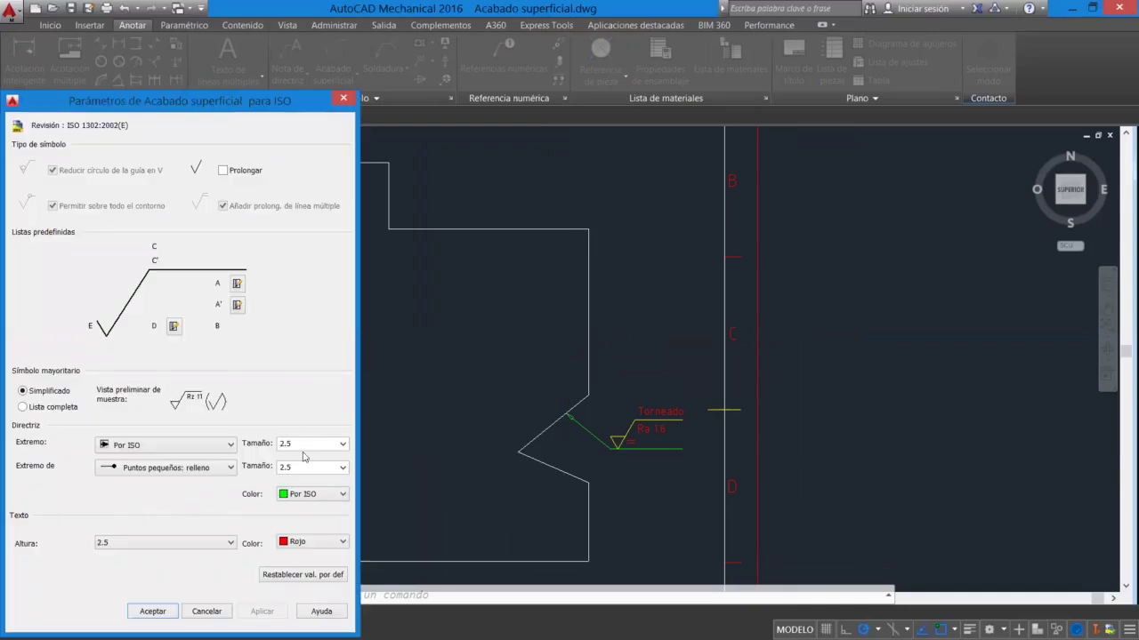
click(343, 444)
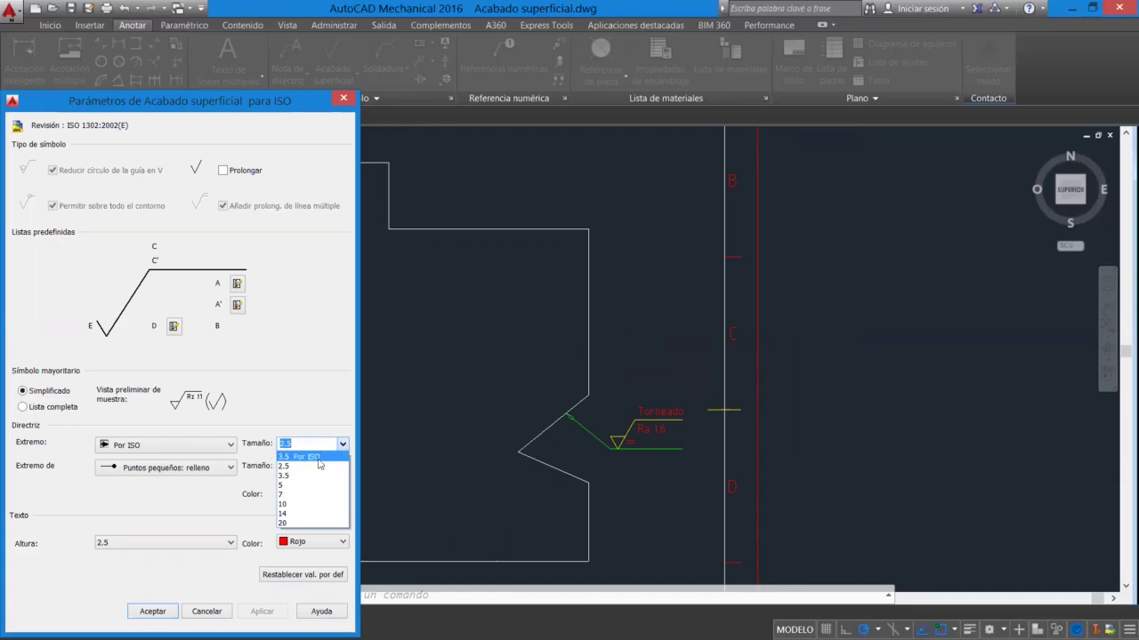
click(318, 459)
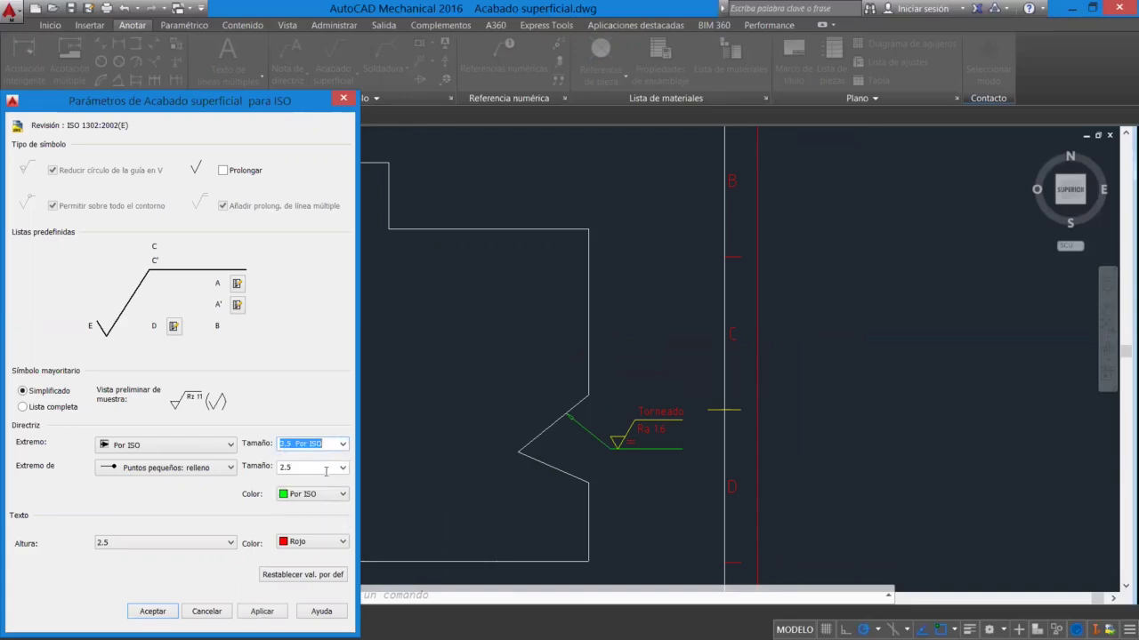
click(341, 469)
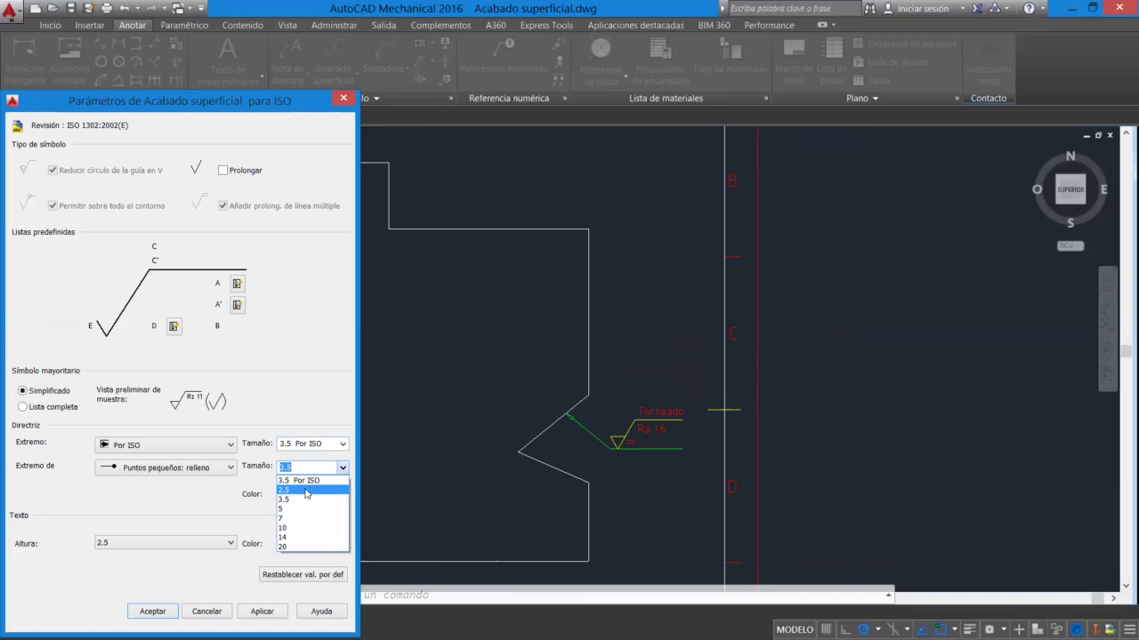
click(306, 491)
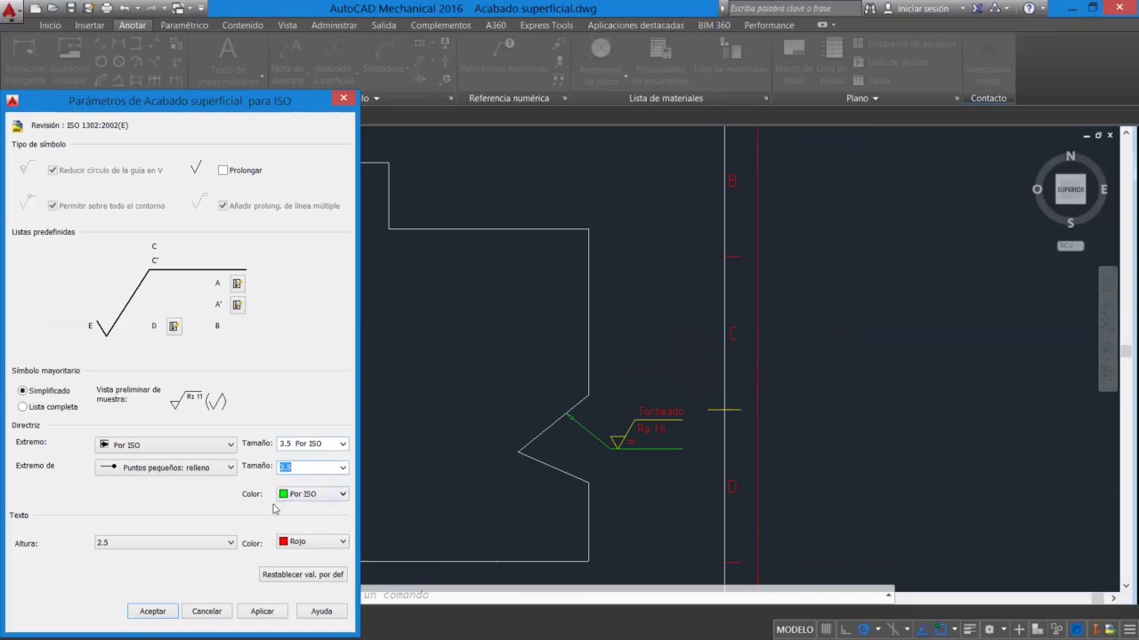
click(230, 544)
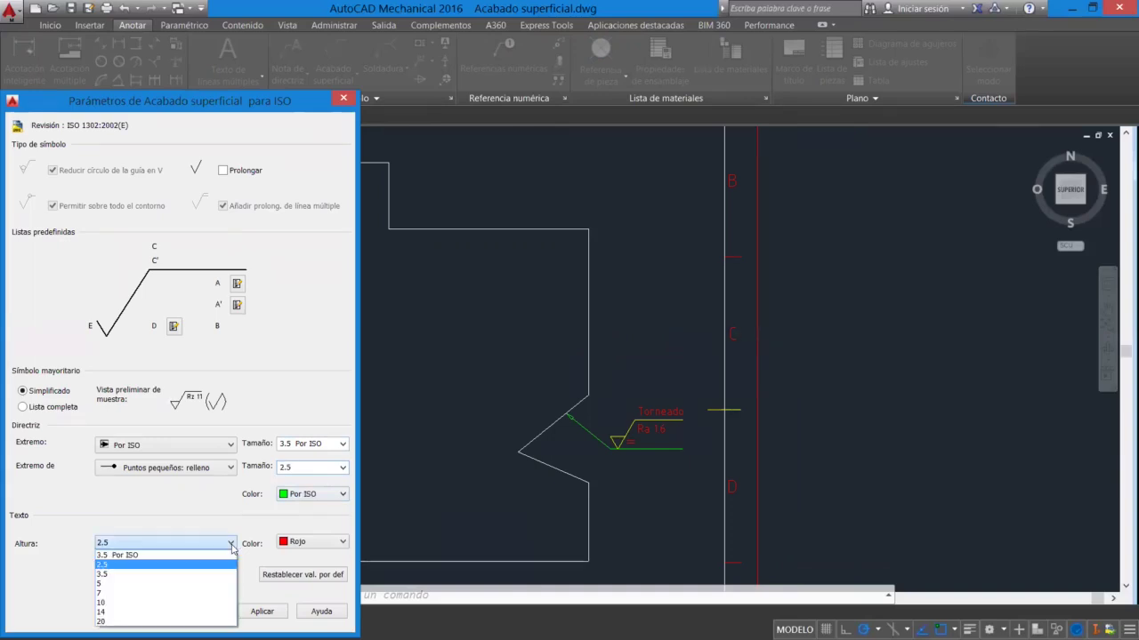
click(188, 555)
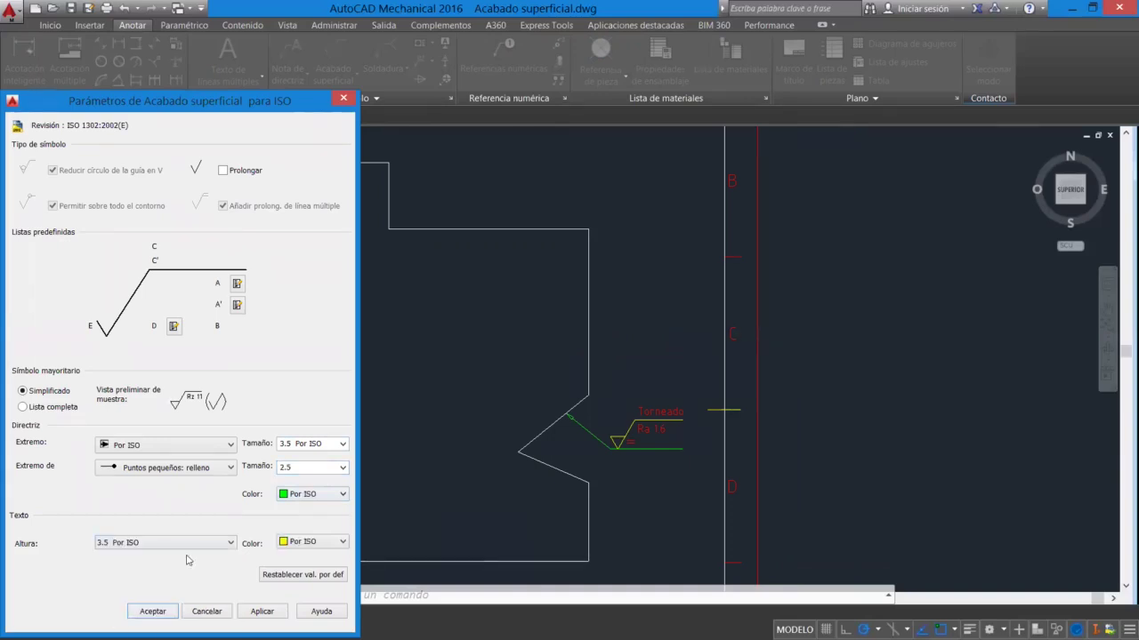
click(263, 613)
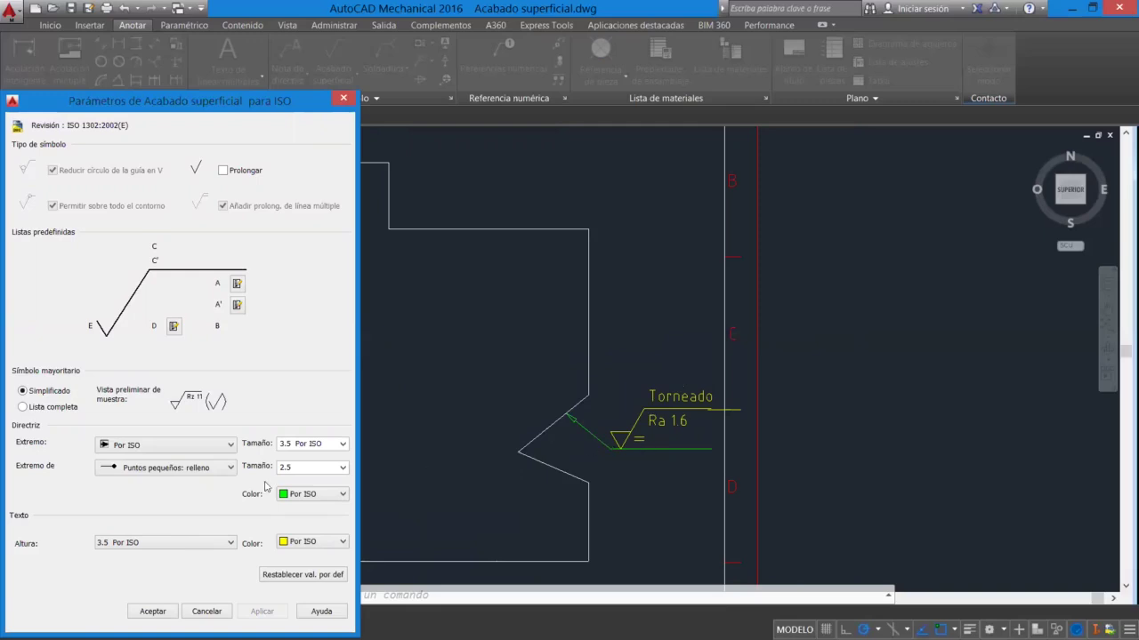
- Set the notch symbol's leader arrow size and text height to 2.5, then apply and accept the surface finish settings
click(343, 444)
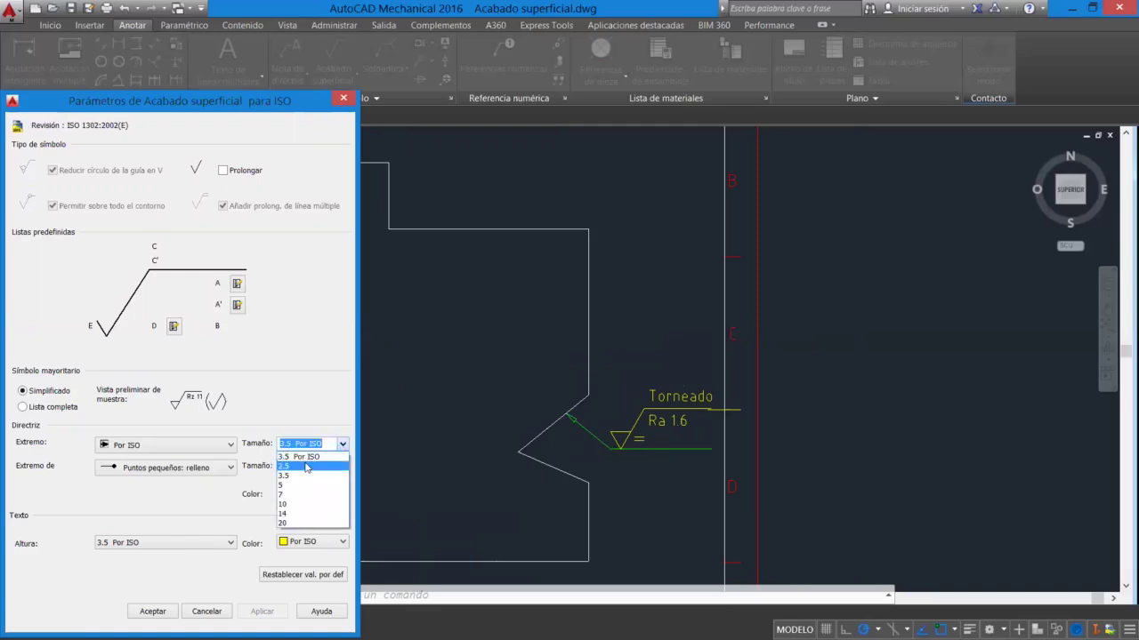
click(307, 467)
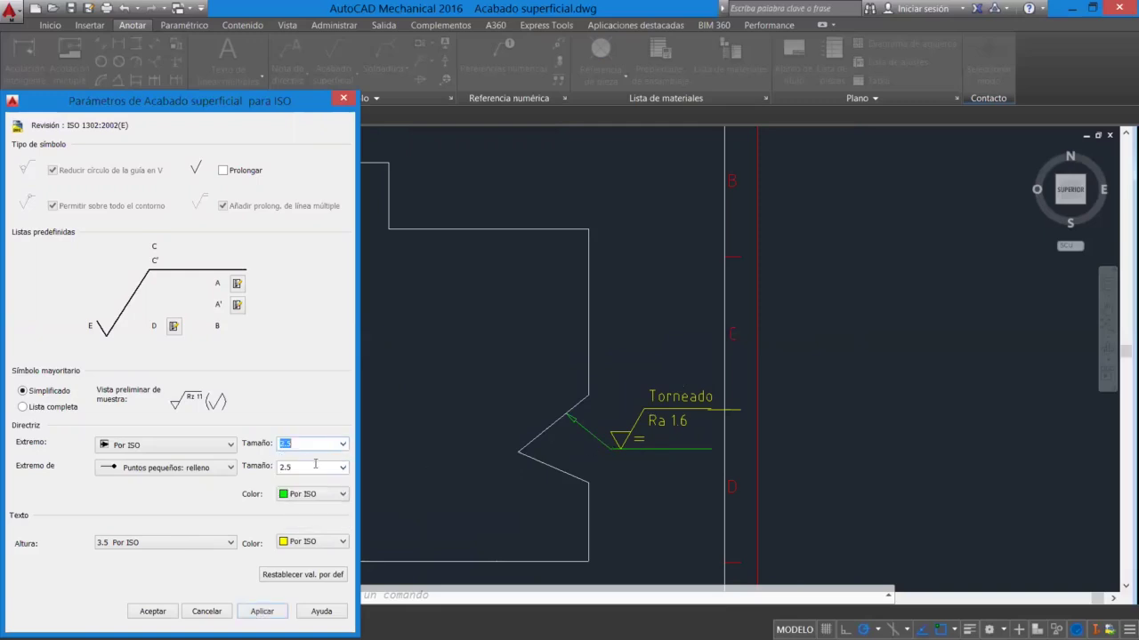
click(228, 543)
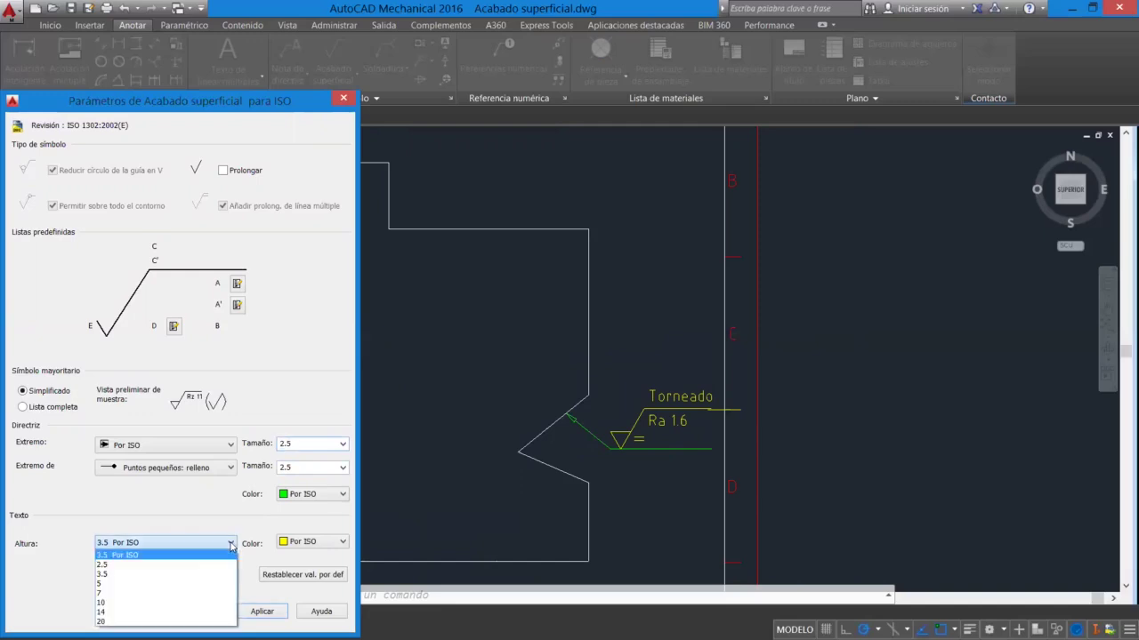
click(190, 565)
click(261, 612)
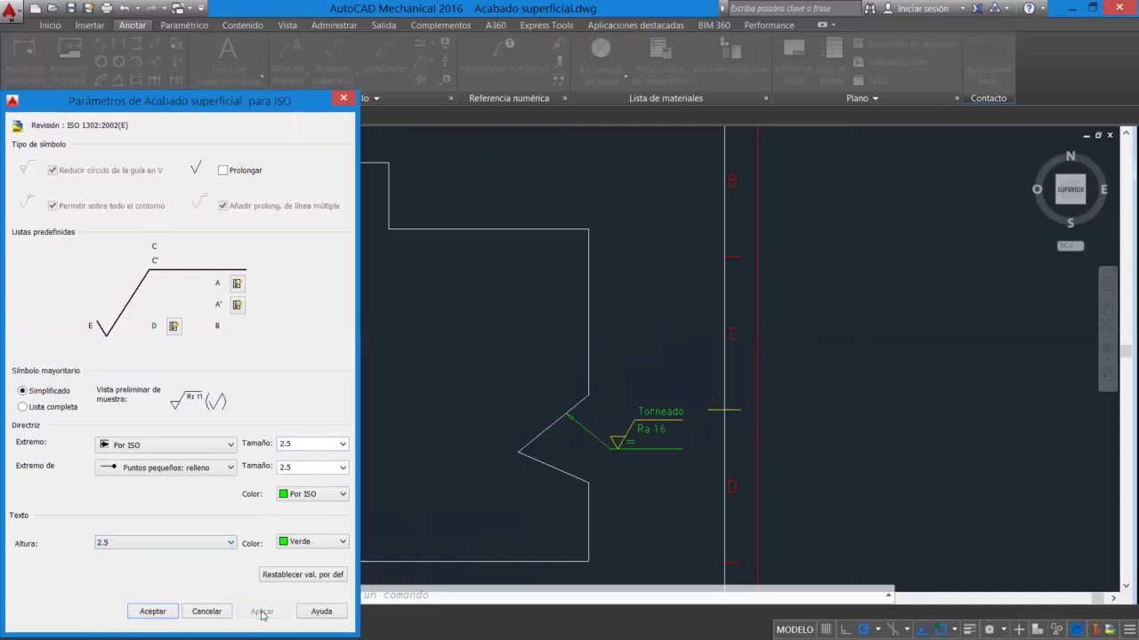
click(153, 611)
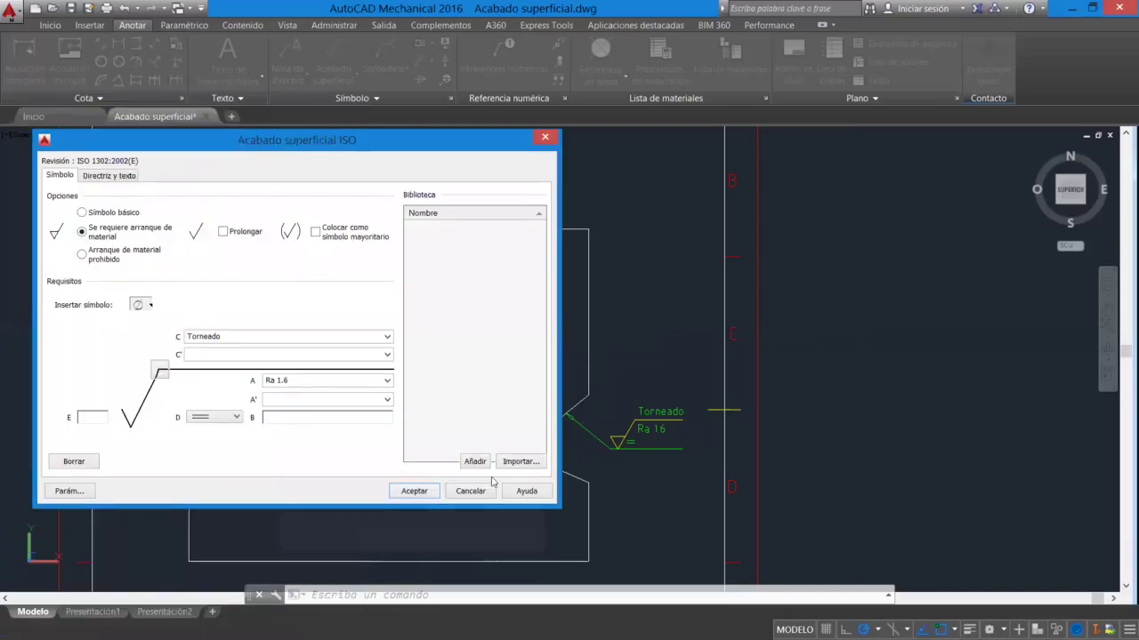
click(418, 494)
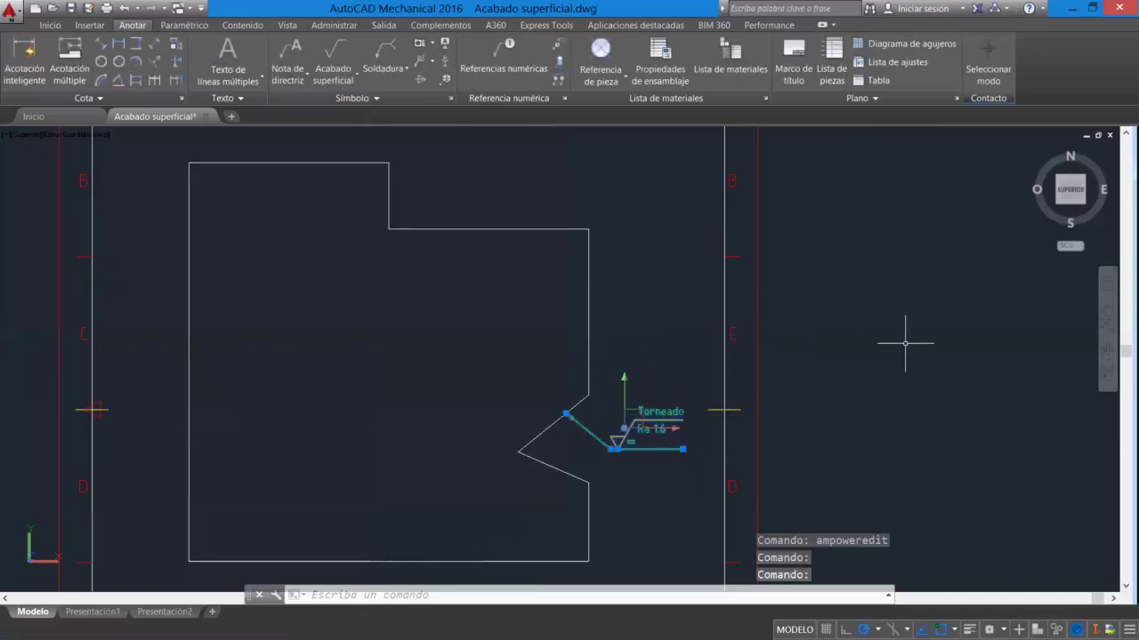
key(Escape)
click(886, 337)
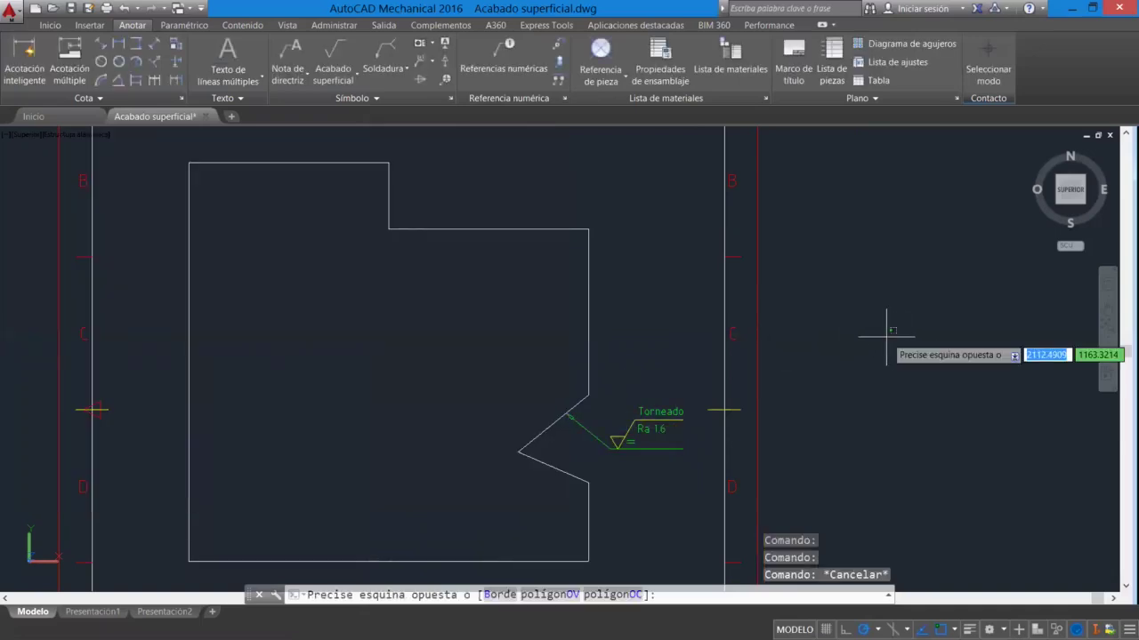
key(Escape)
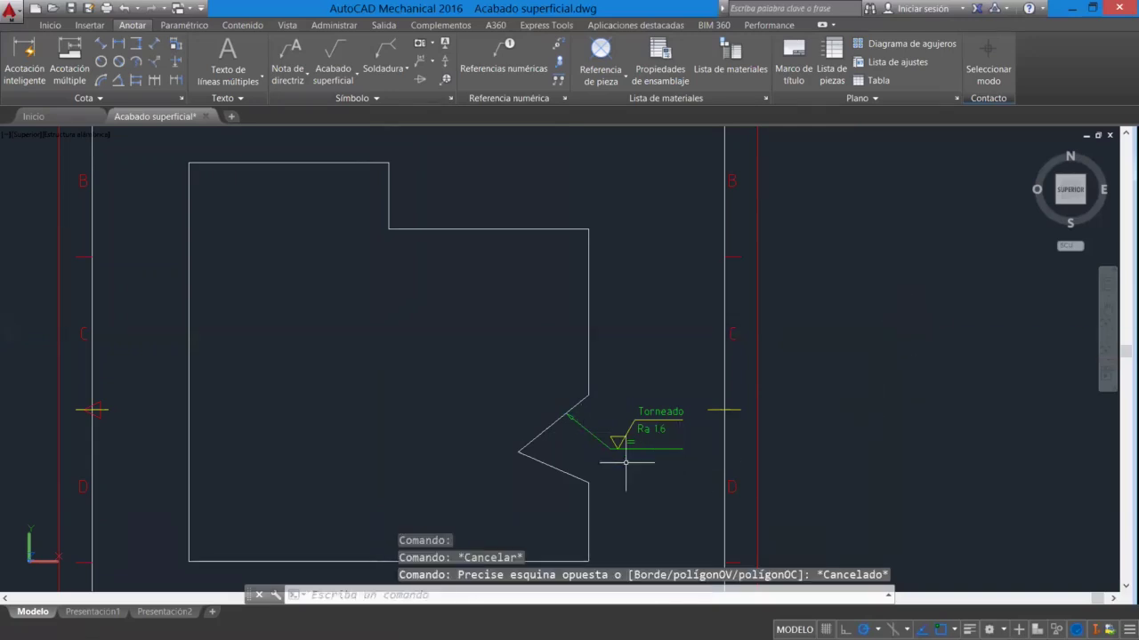
- Place a new surface finish symbol without a leader directly on the part's lower stepped top edge, on its outer side
scroll(628, 465, up, 4)
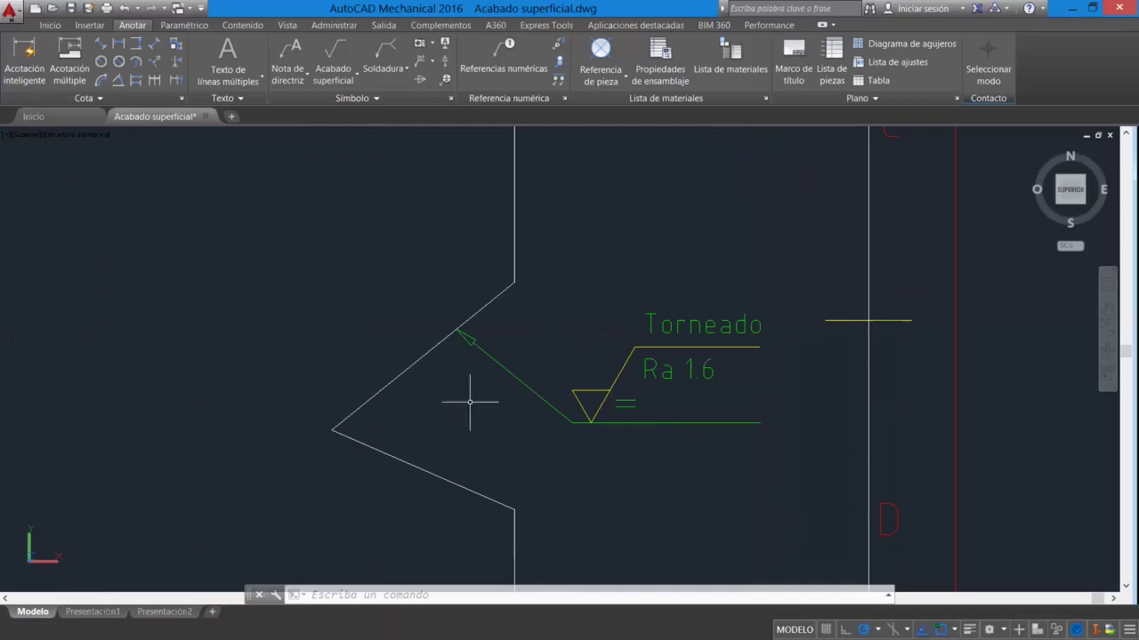
scroll(500, 408, down, 7)
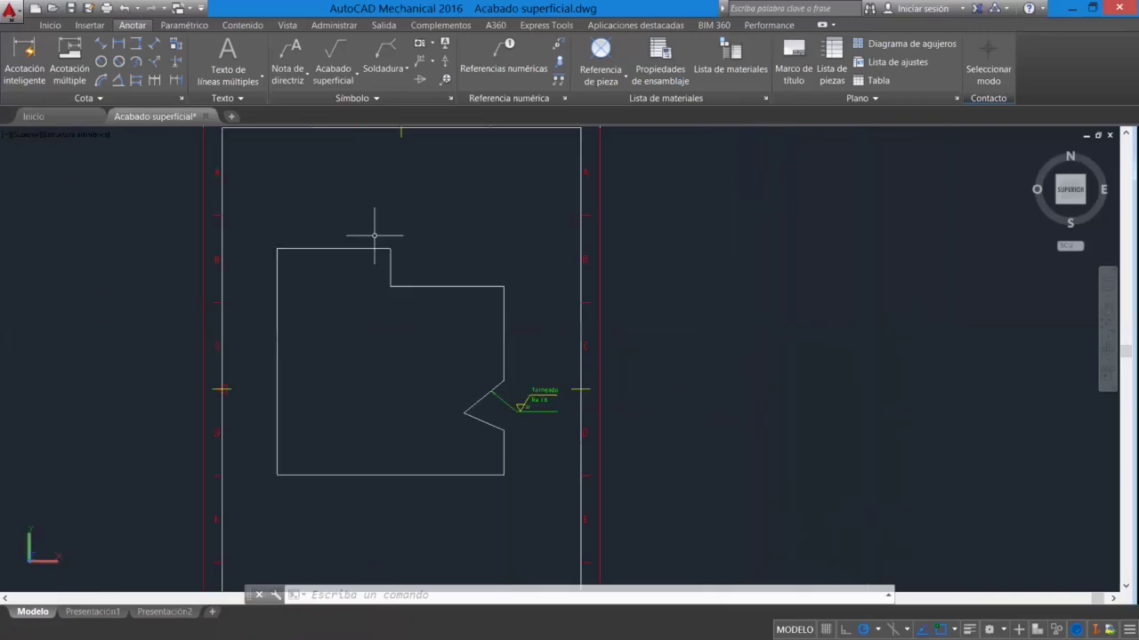
scroll(338, 234, up, 5)
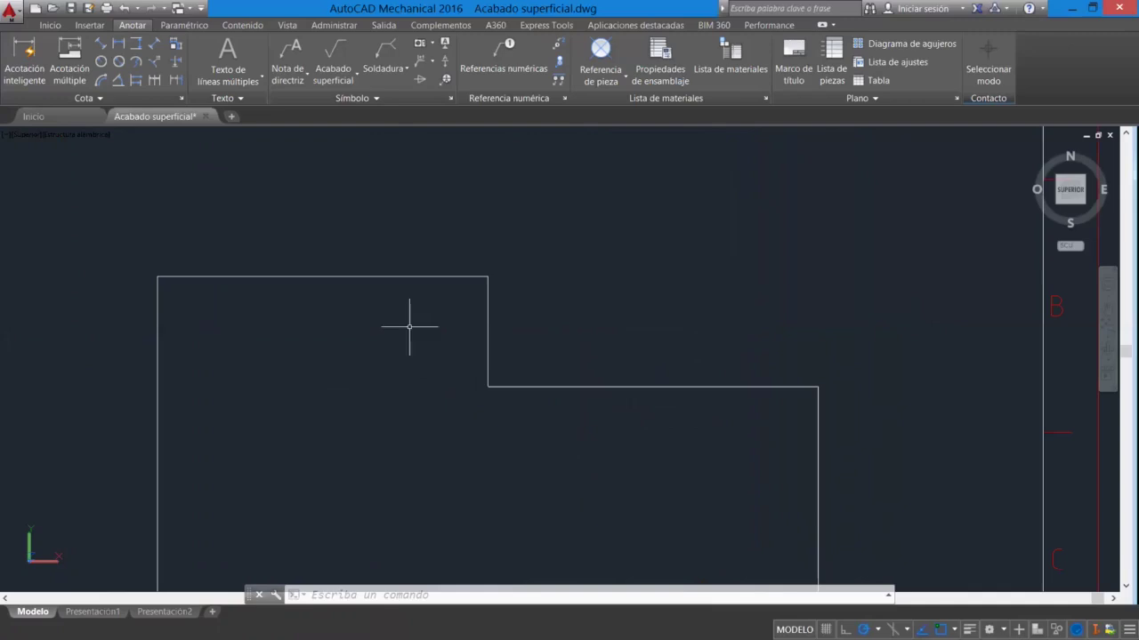
click(1108, 313)
drag(593, 443, 626, 506)
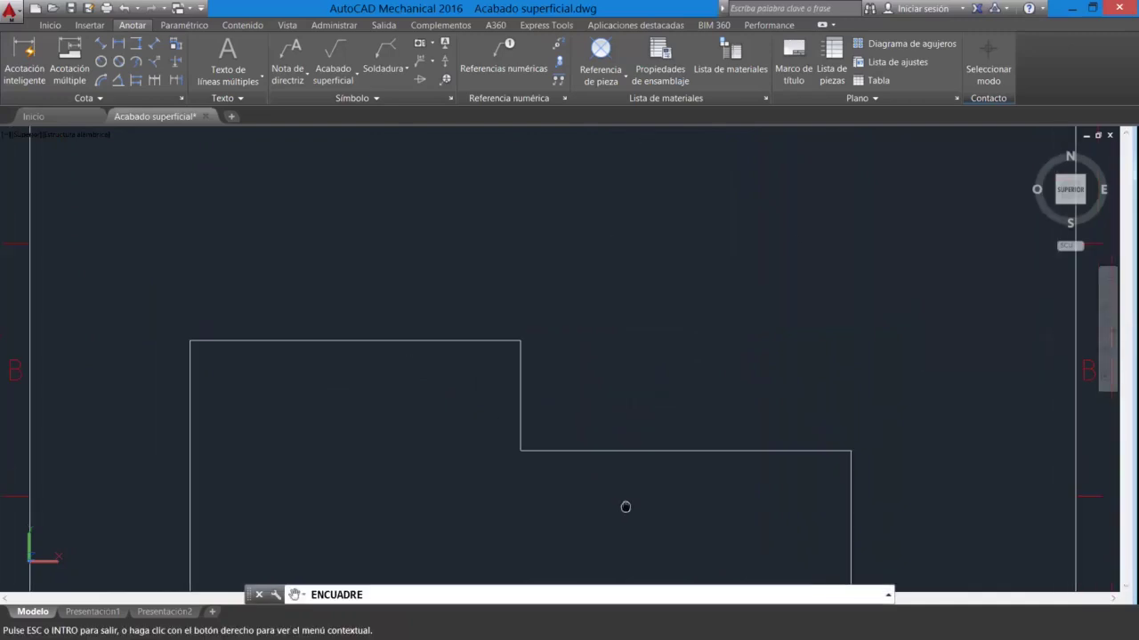
right_click(690, 284)
click(752, 300)
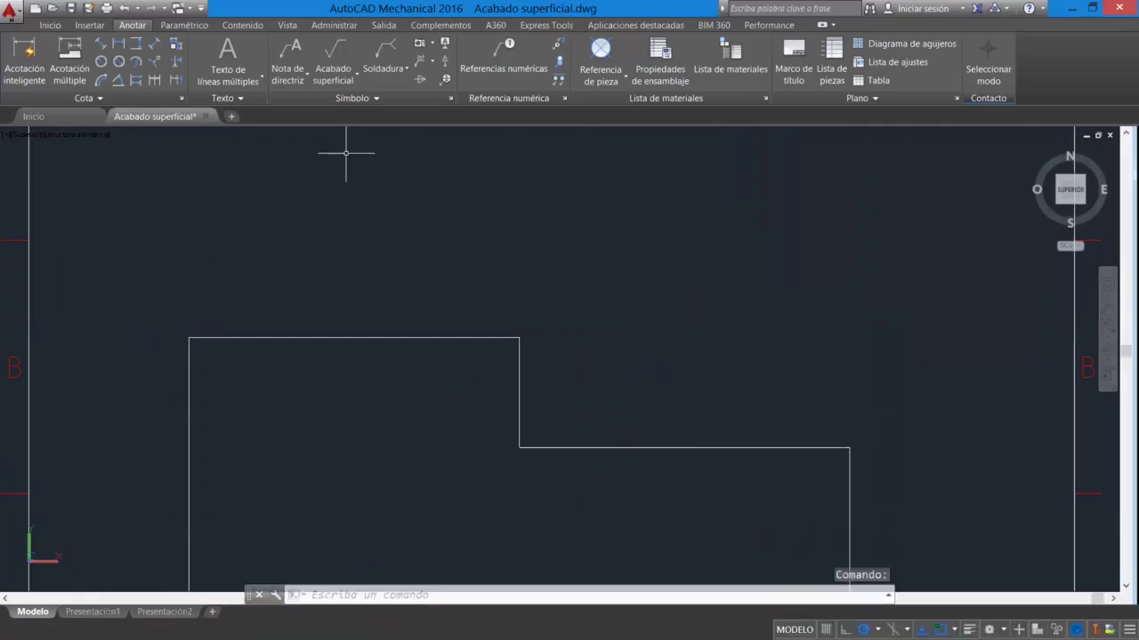
click(337, 79)
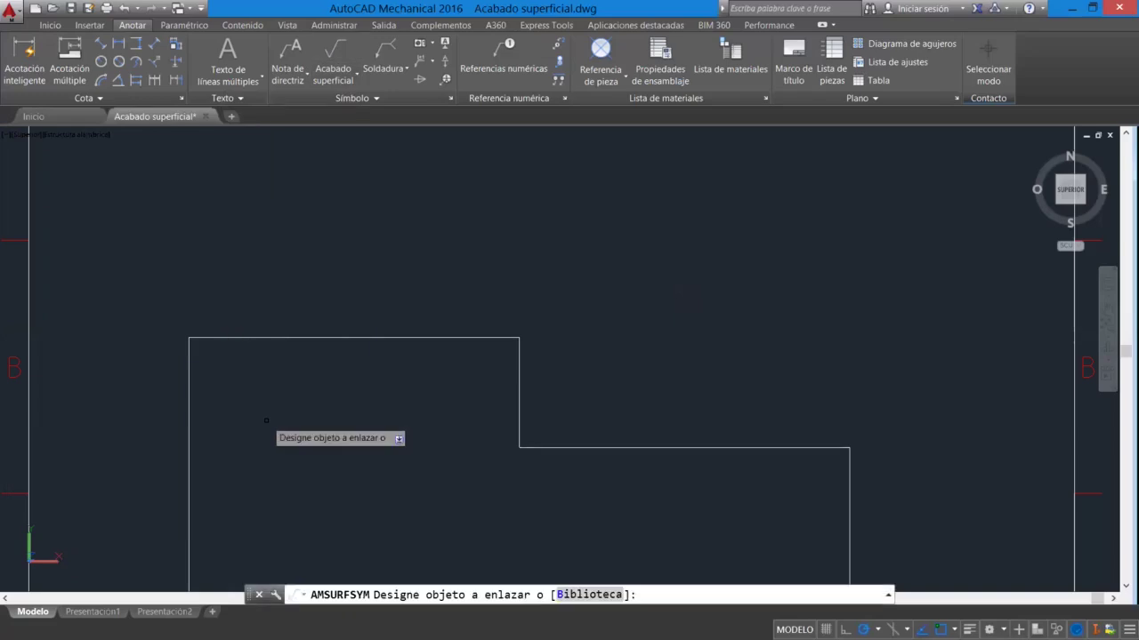
click(563, 448)
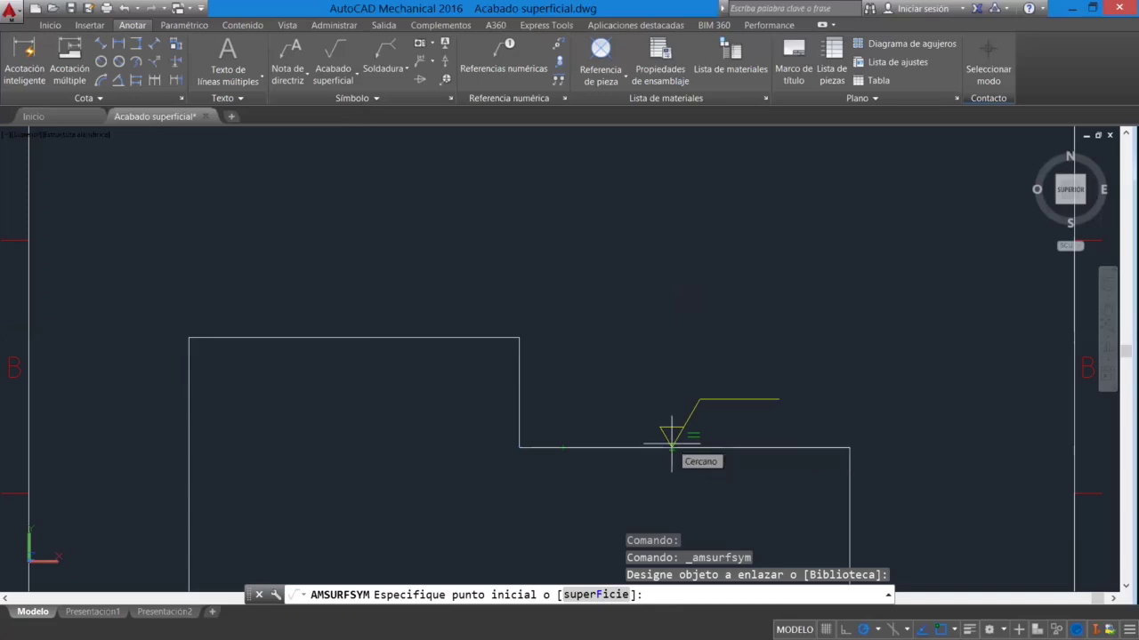
click(672, 443)
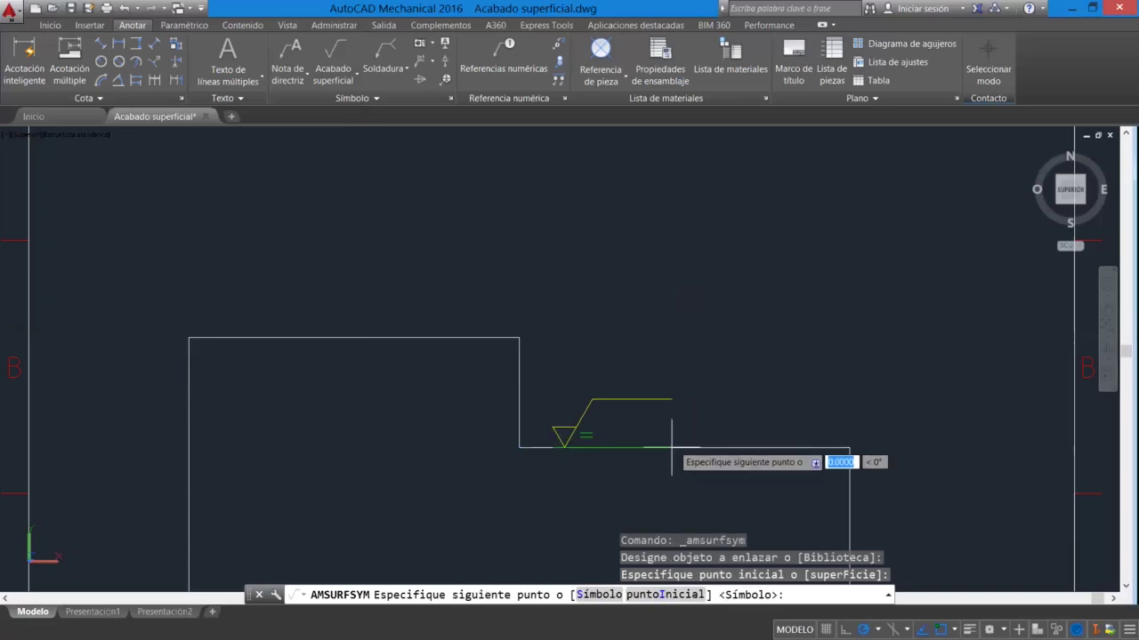
right_click(672, 444)
click(699, 450)
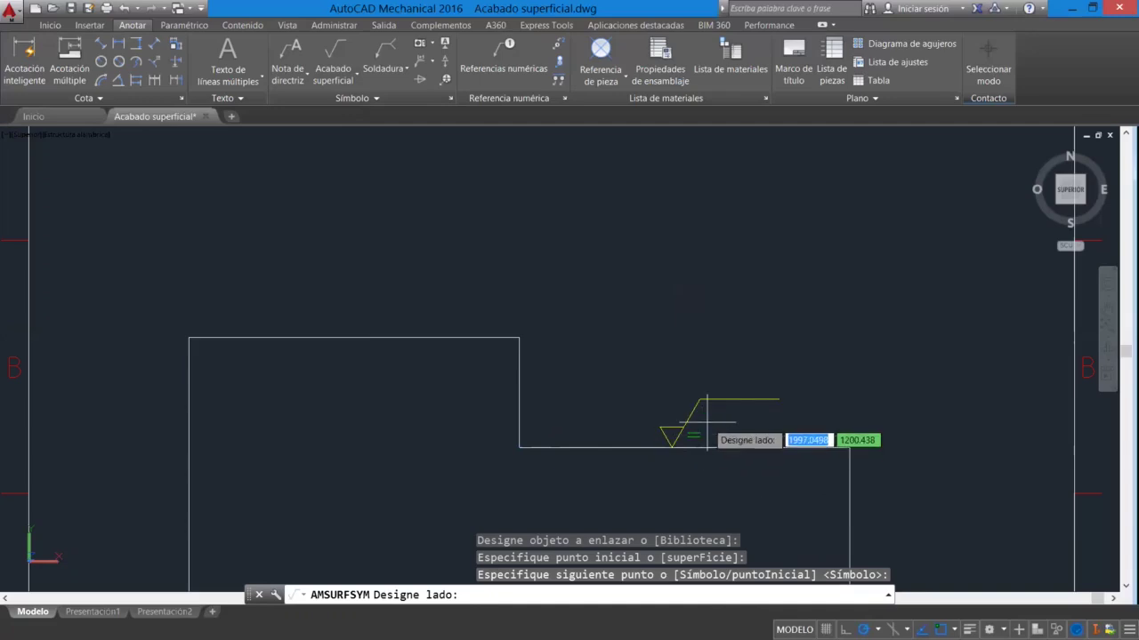
click(707, 434)
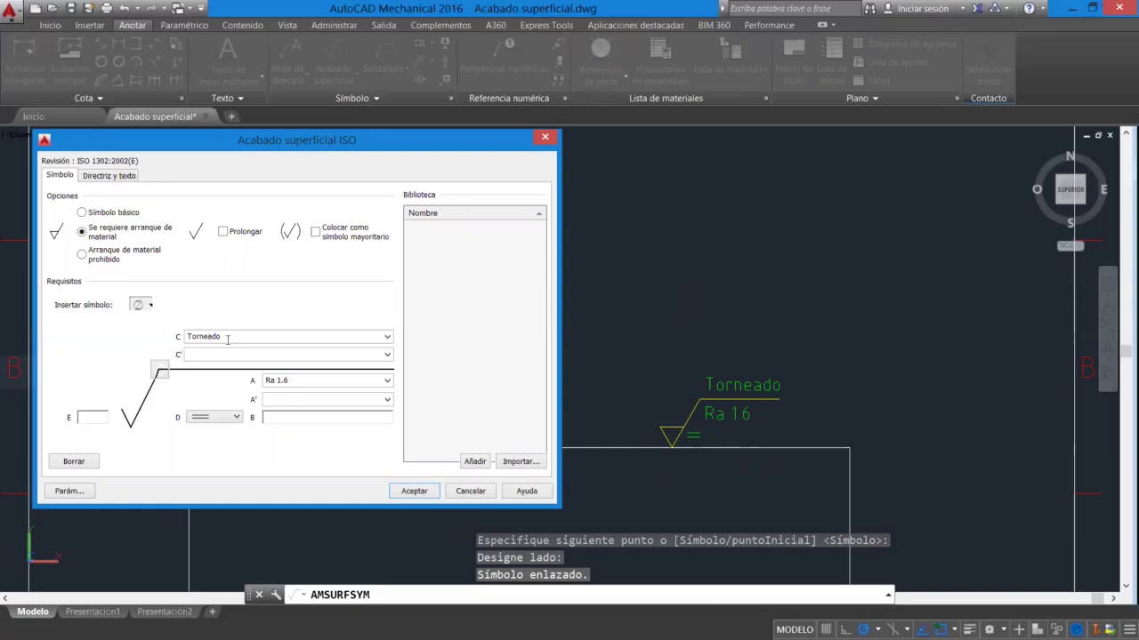
- Enter Fresado as process note C, set requirement A to Ra 0.8 and lay direction D to perpendicular (⊥), and accept the symbol
double_click(201, 337)
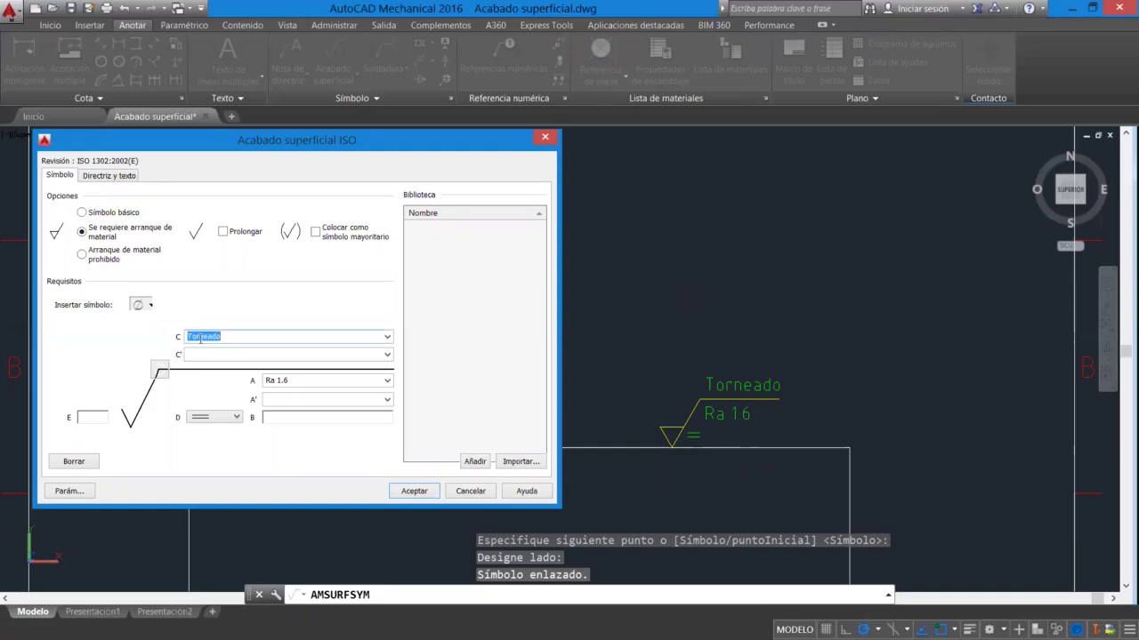
text(Fres)
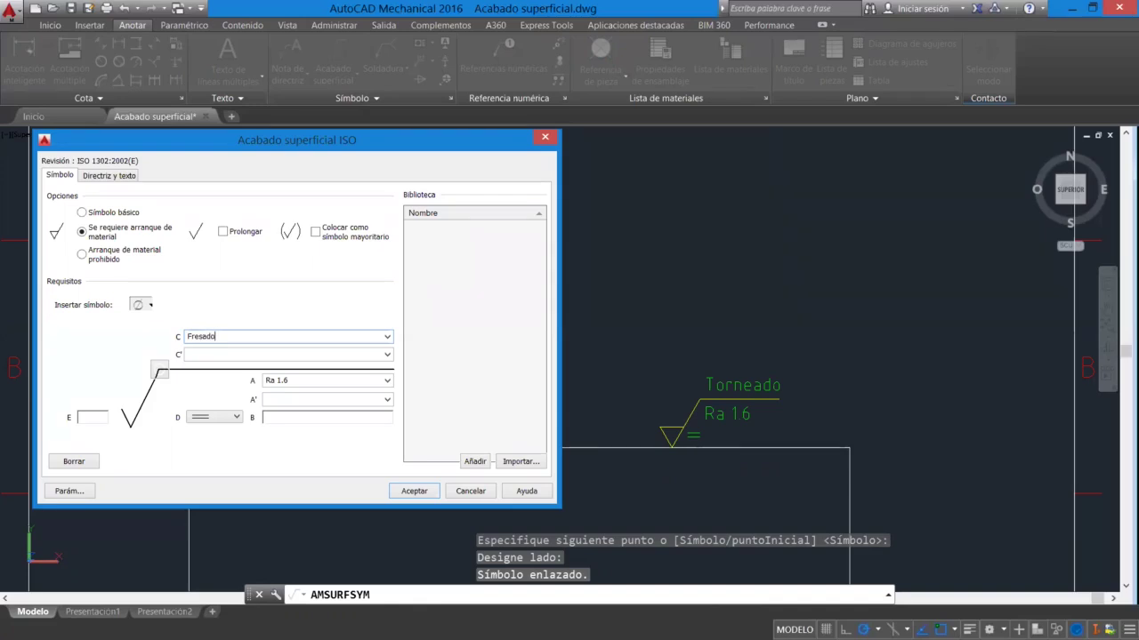
click(387, 381)
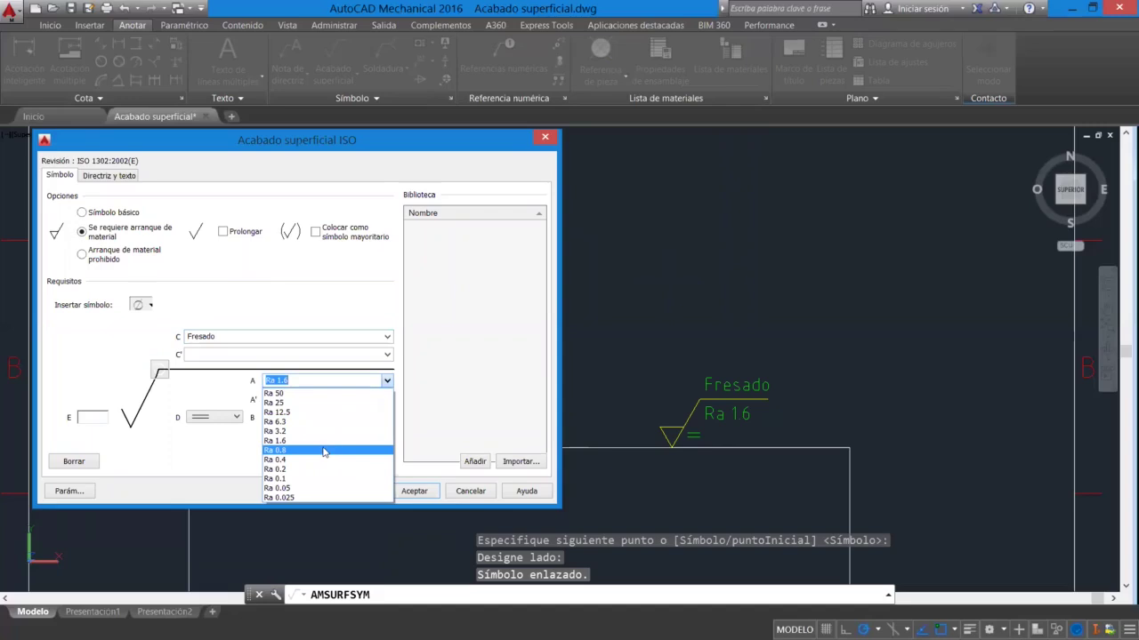
click(323, 451)
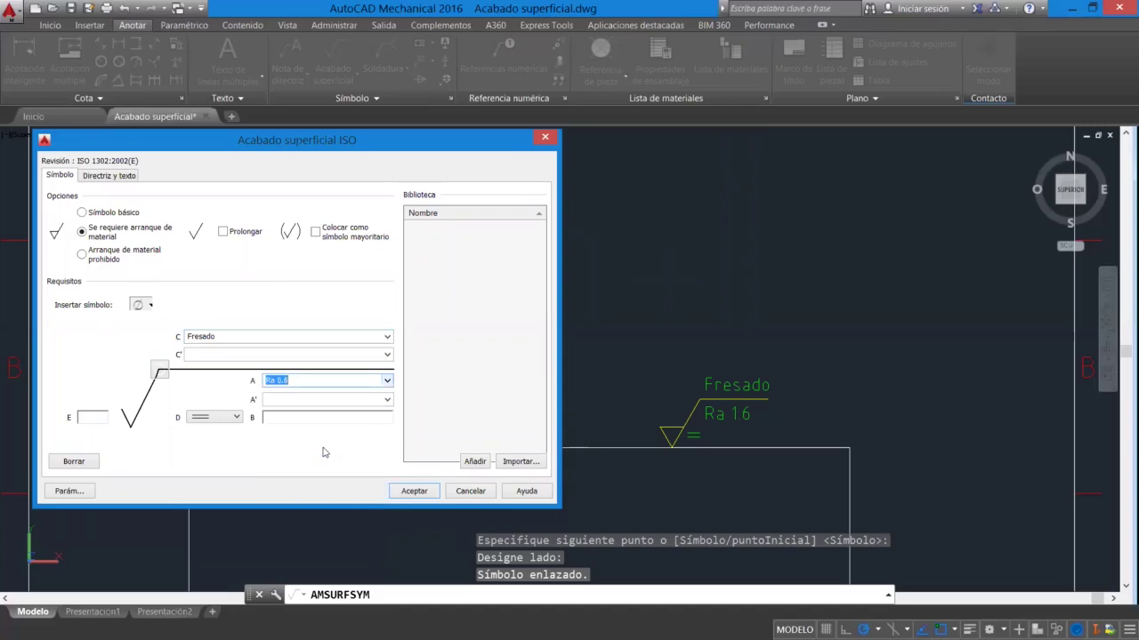
click(237, 419)
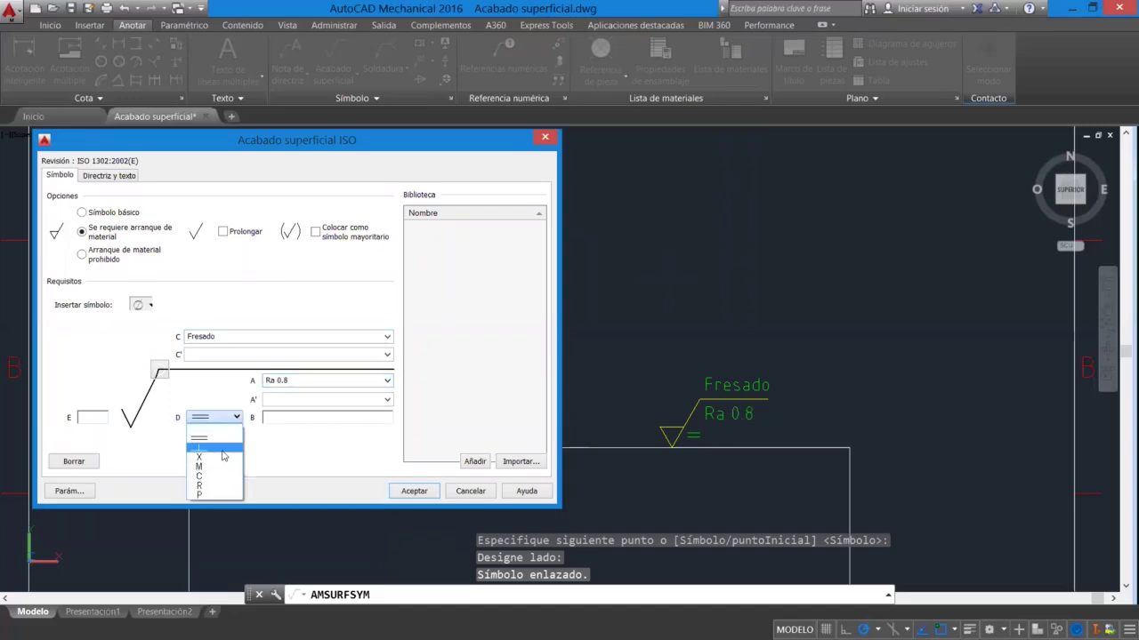
click(224, 456)
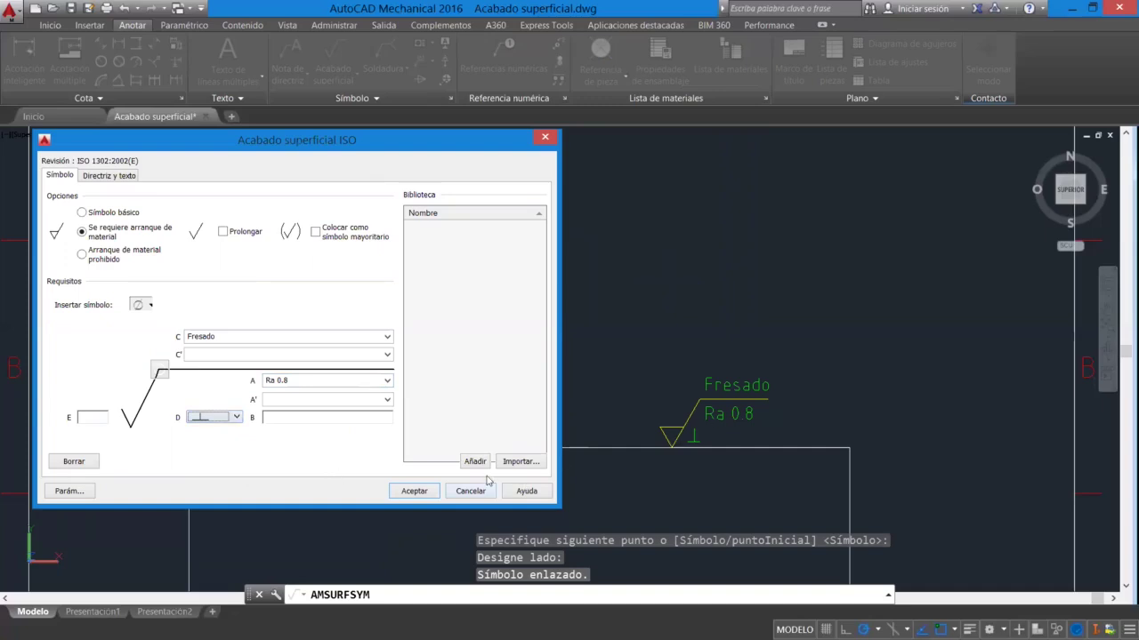
click(413, 492)
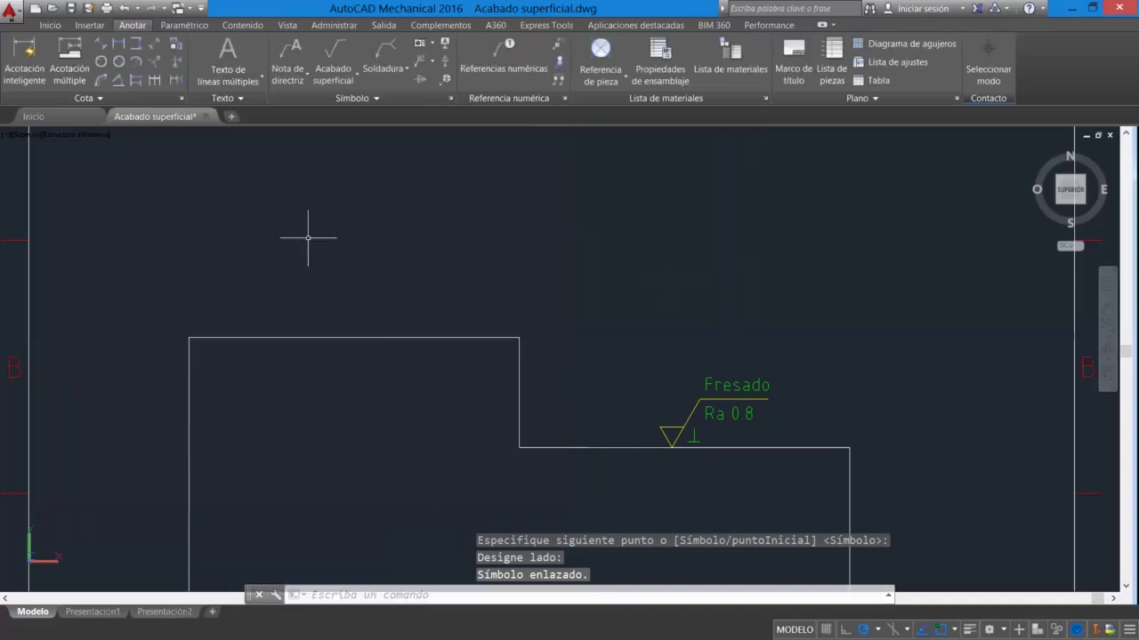
- Place another new surface finish symbol without a leader on the part's uppermost horizontal edge, above the line
click(333, 75)
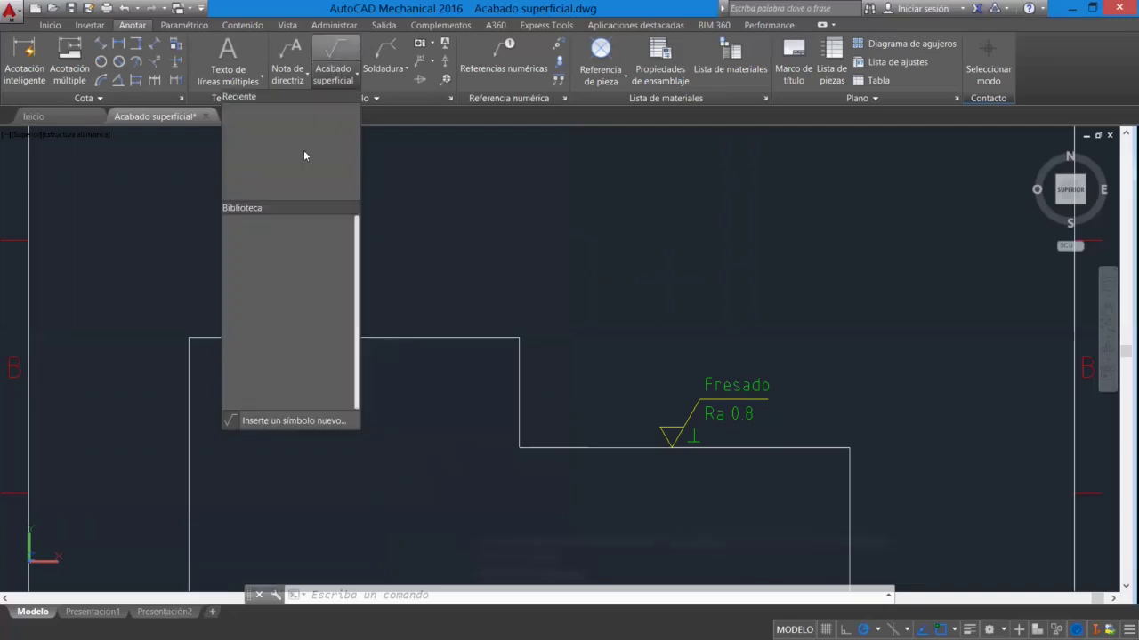
click(294, 424)
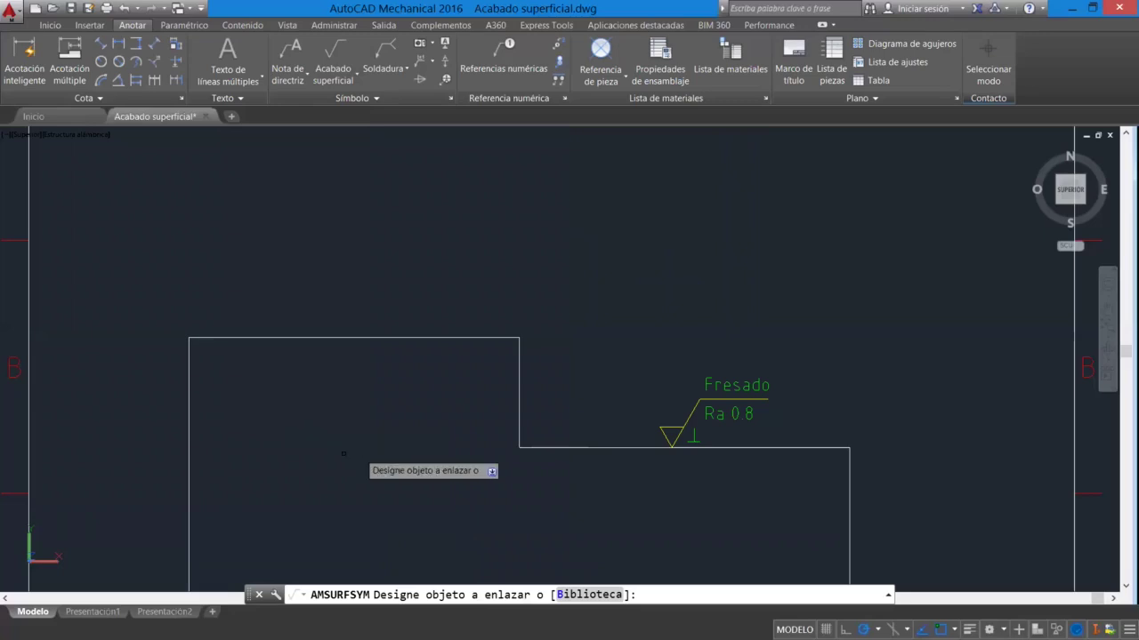
click(279, 338)
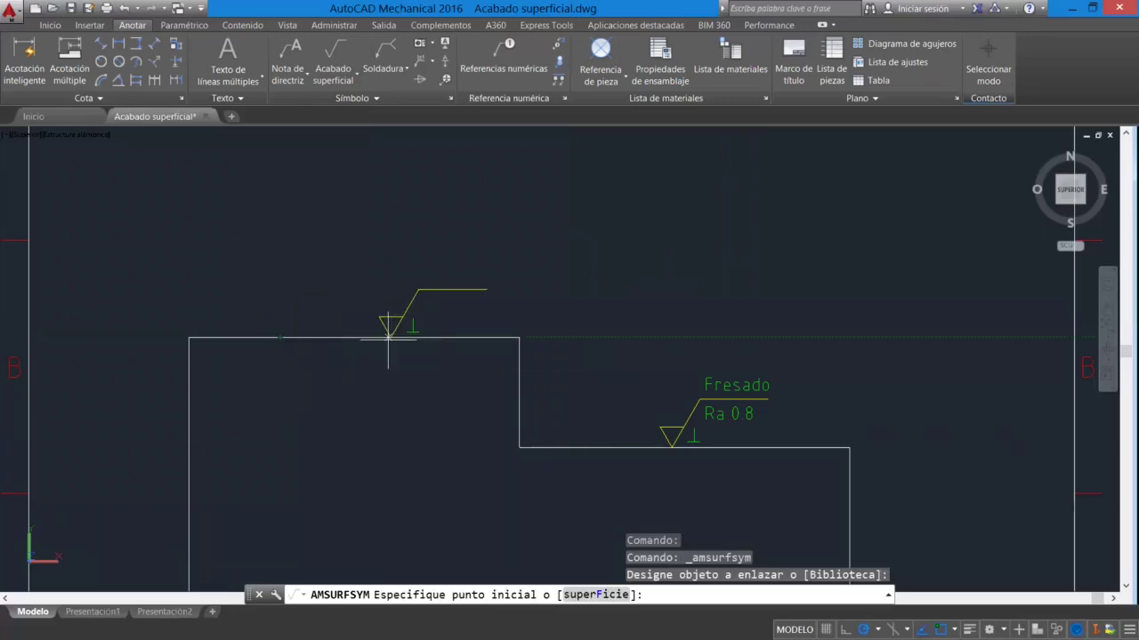
click(358, 338)
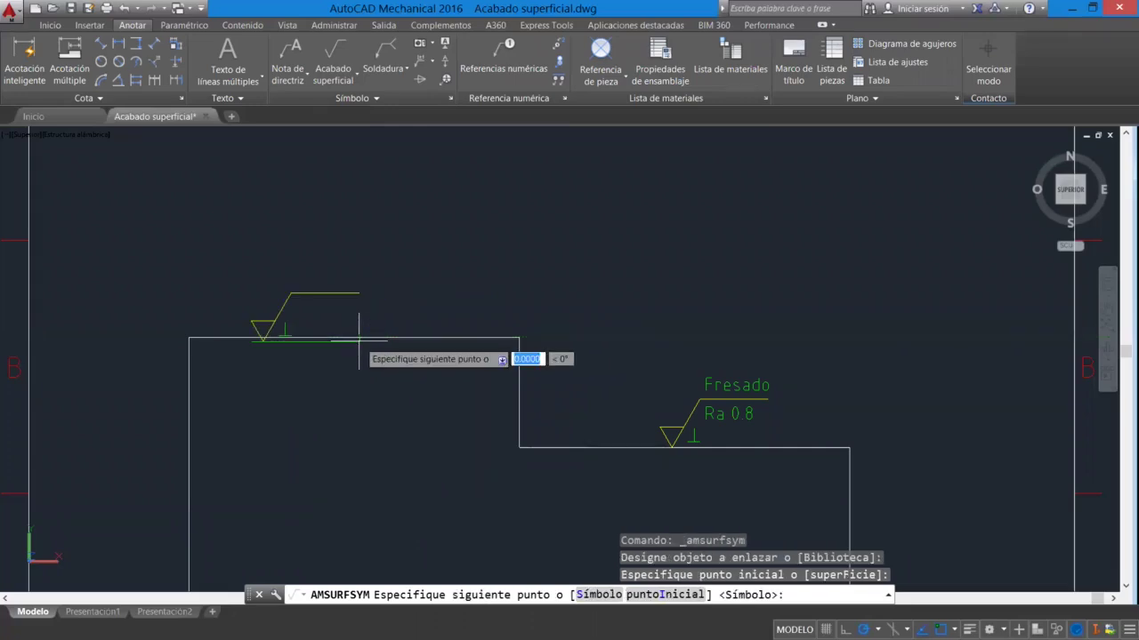
right_click(360, 342)
click(389, 352)
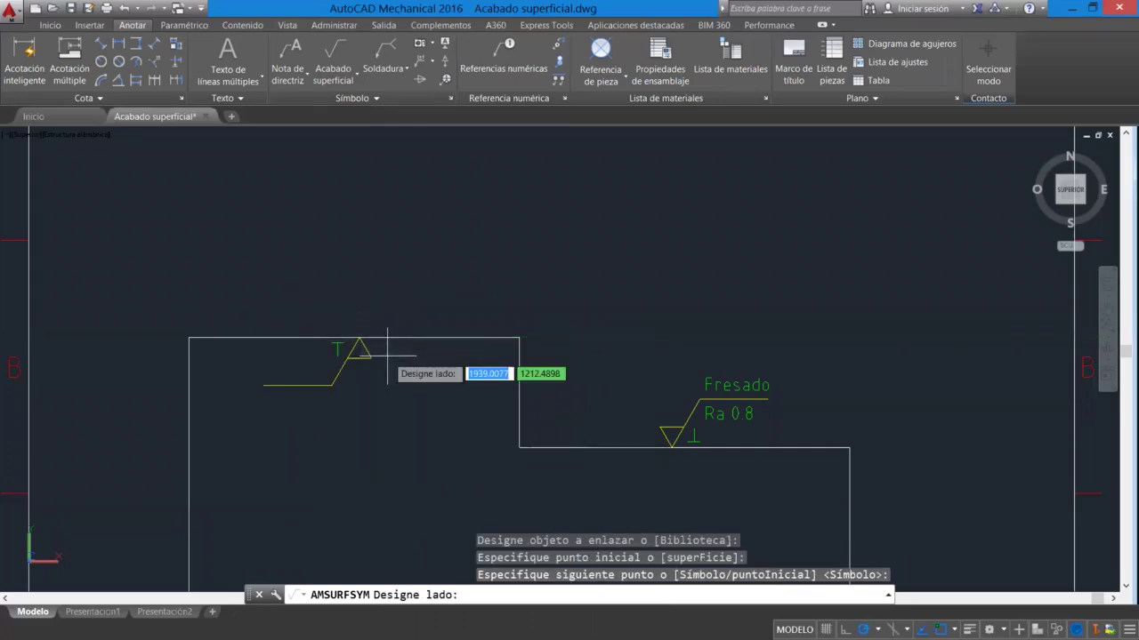
click(426, 295)
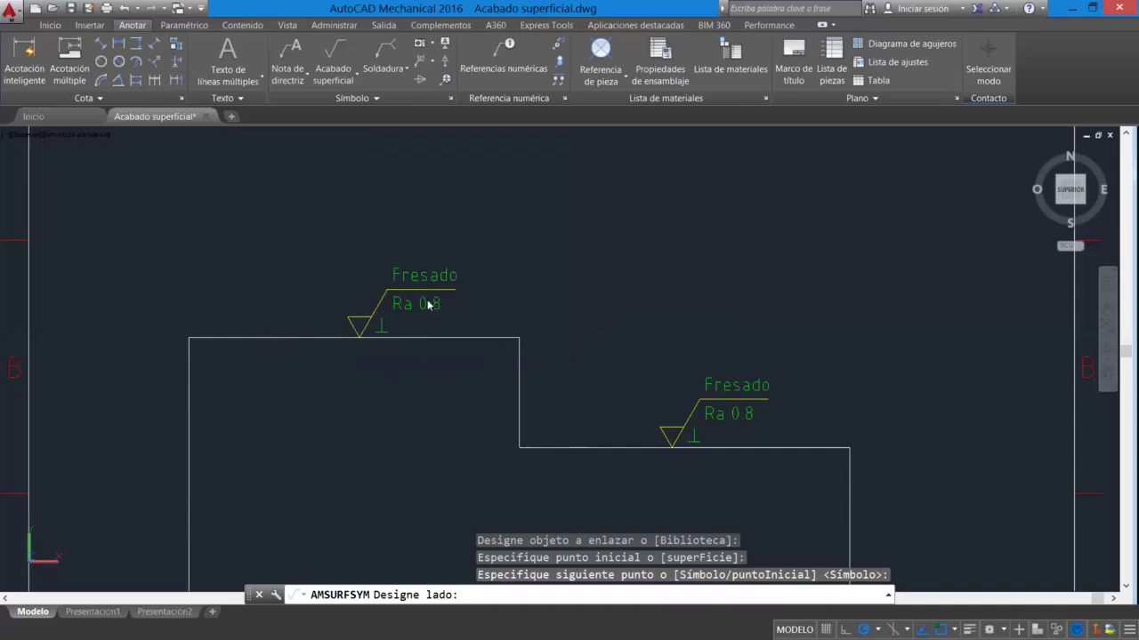
- Enter Niquelado as process note C, set requirement A to Ra 6.3, clear lay direction D, add the all-around circle, and accept the symbol
double_click(221, 337)
text(Niquelado)
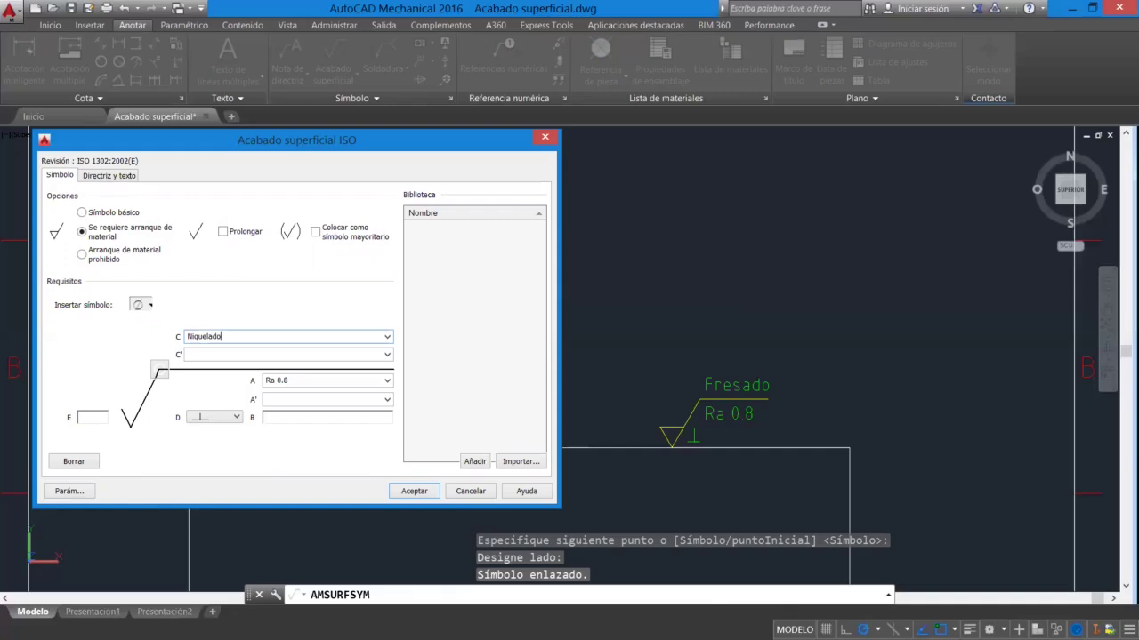
click(386, 382)
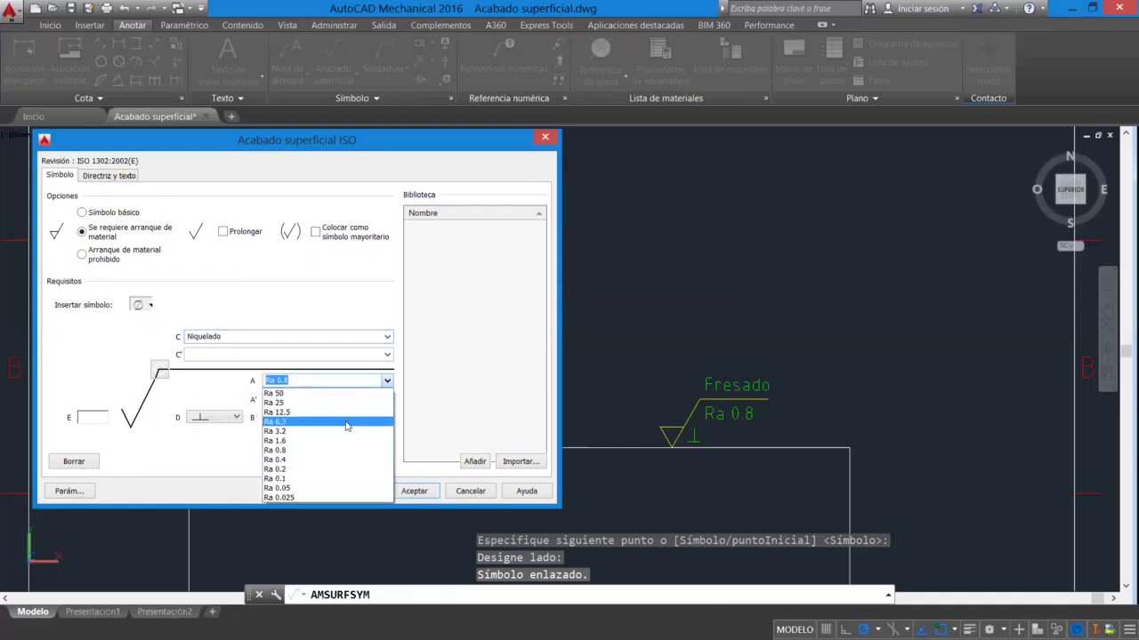
click(343, 422)
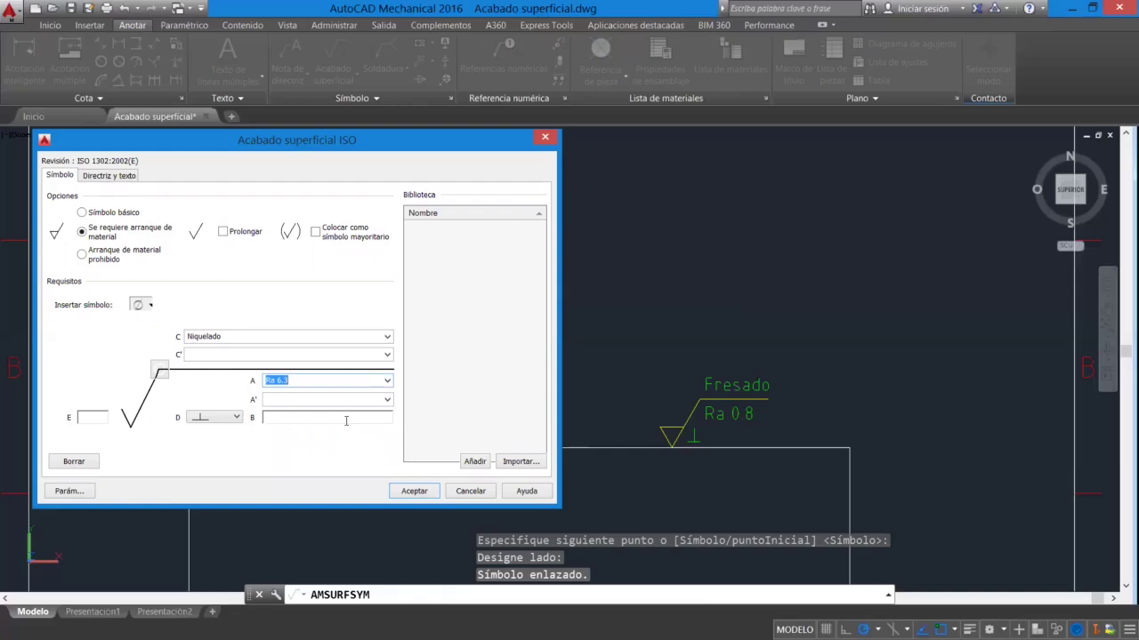
click(237, 419)
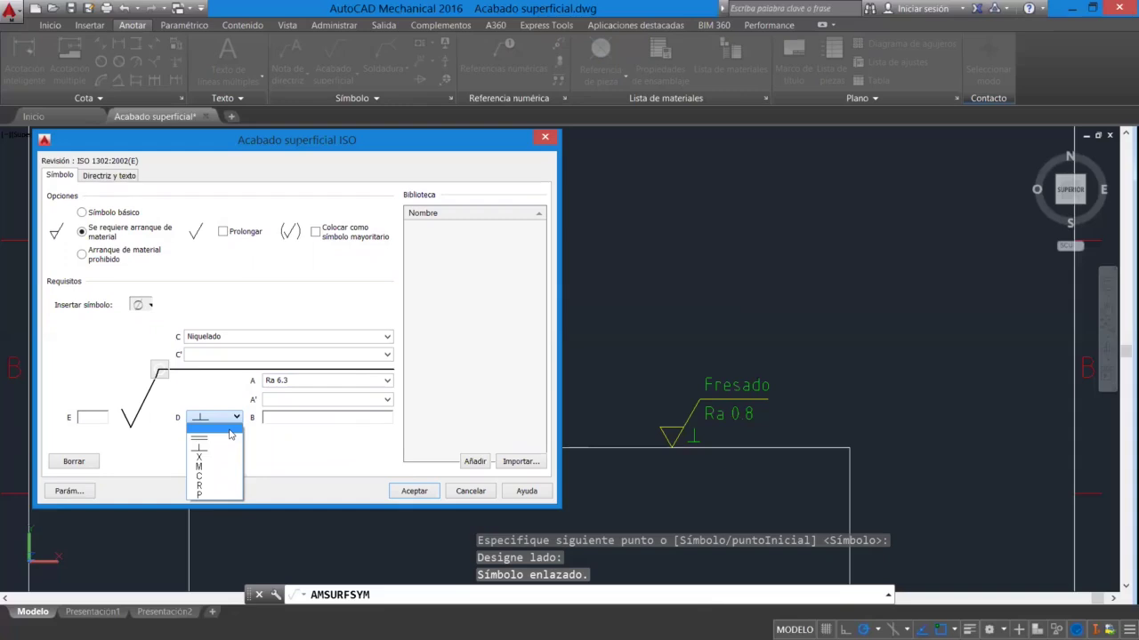
click(229, 433)
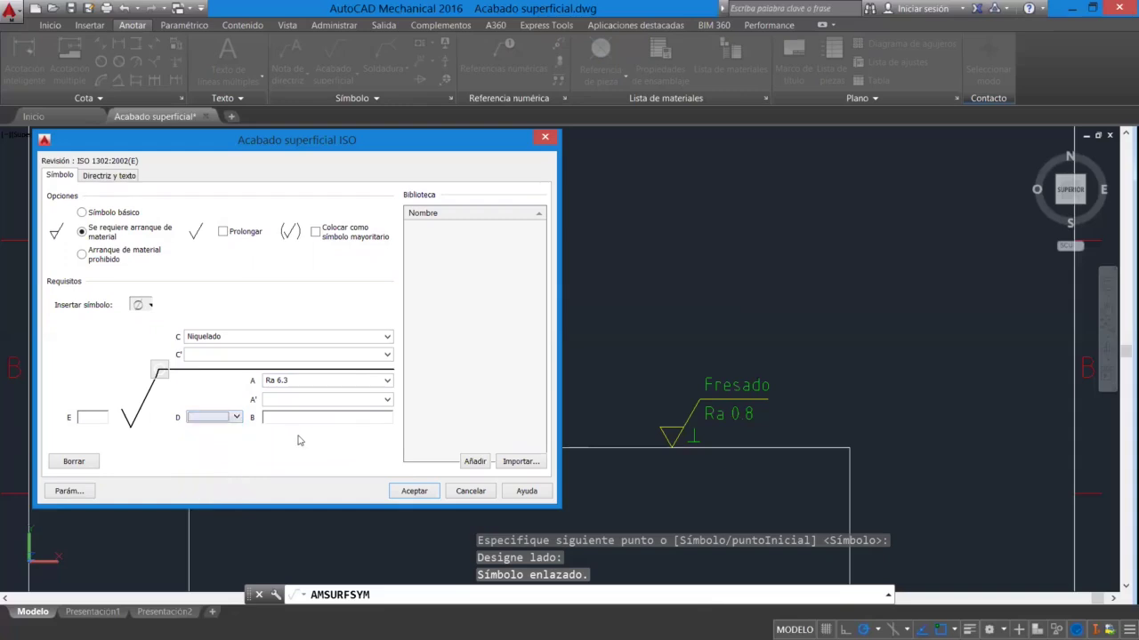
click(160, 372)
click(414, 491)
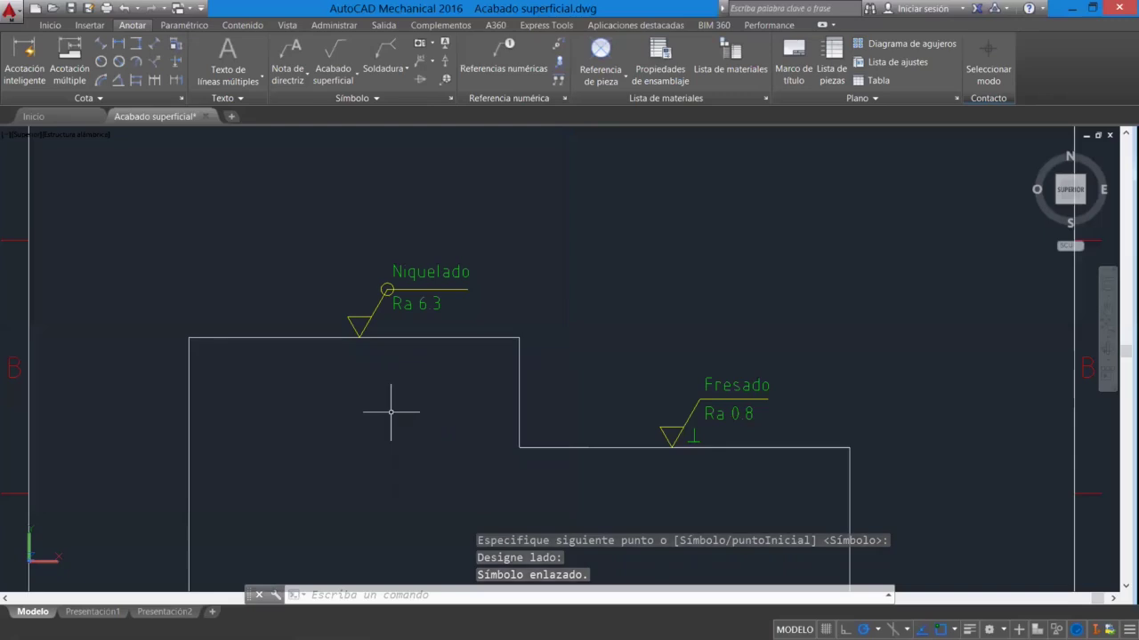
- Place a new surface finish symbol without a leader on the part's bottom horizontal edge, above the line
scroll(390, 412, down, 1)
scroll(390, 411, down, 1)
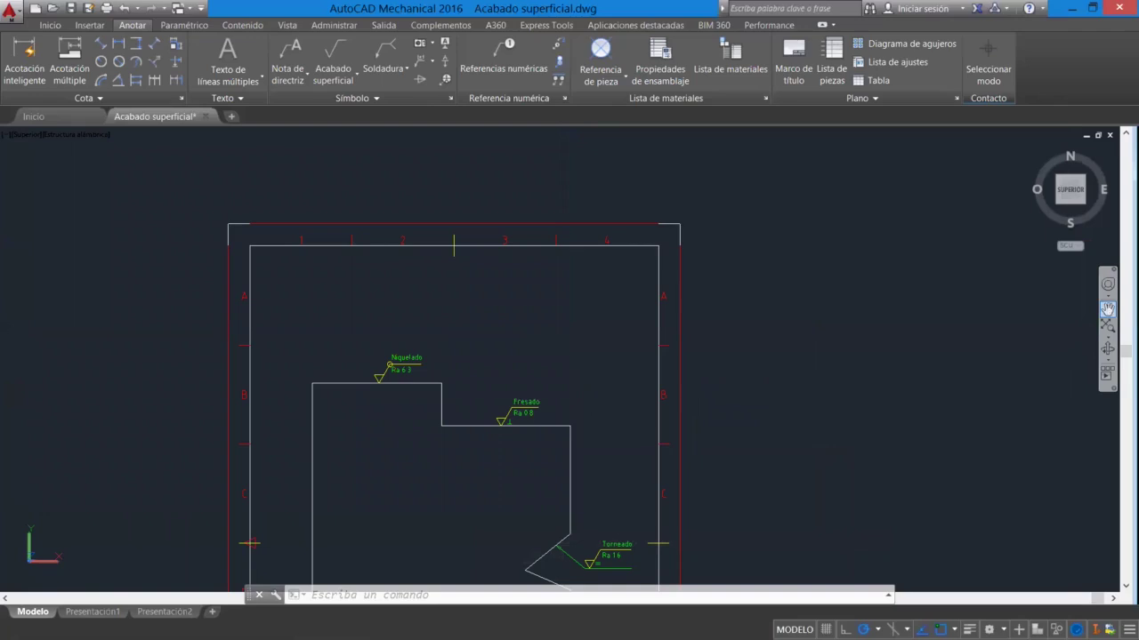
click(1108, 308)
drag(732, 411, 745, 327)
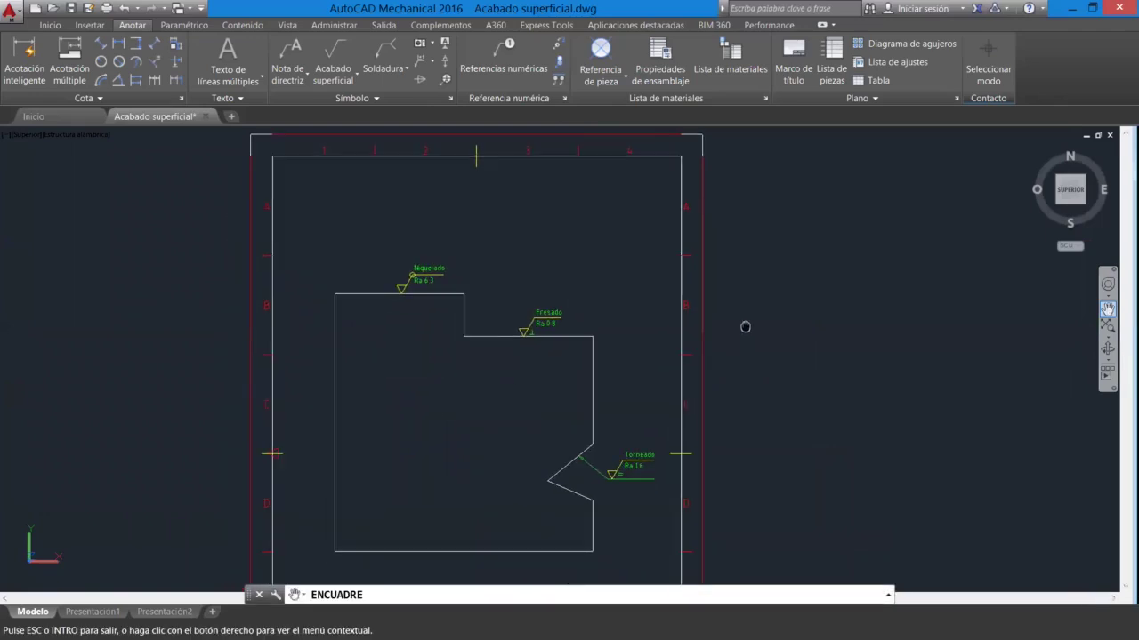
drag(786, 378, 803, 355)
right_click(802, 355)
click(836, 365)
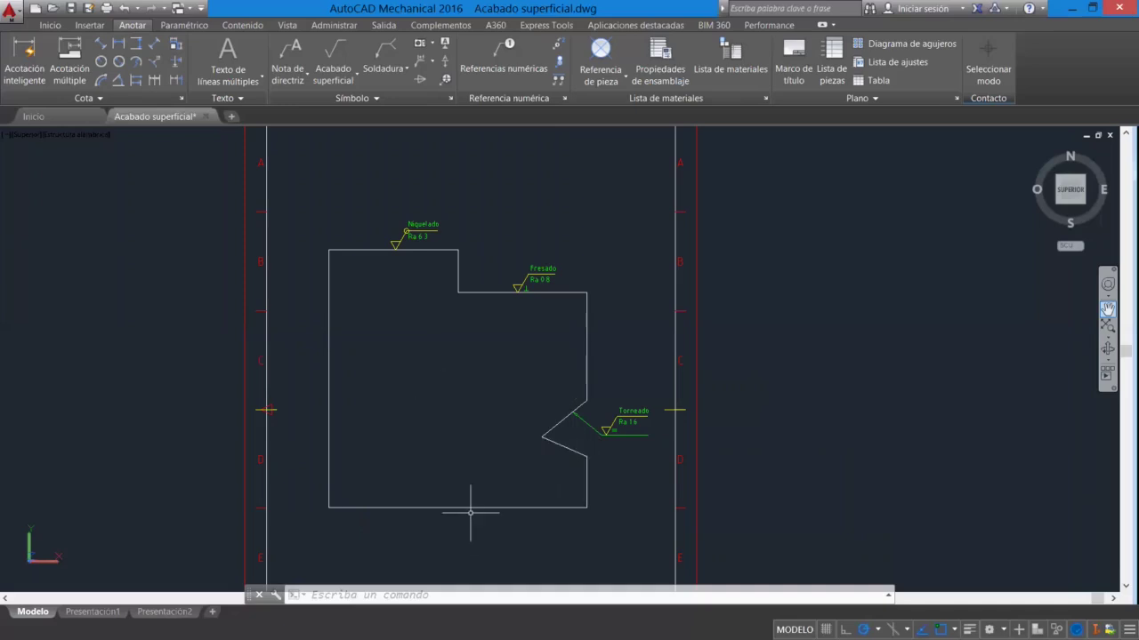
scroll(471, 508, down, 2)
scroll(453, 543, up, 4)
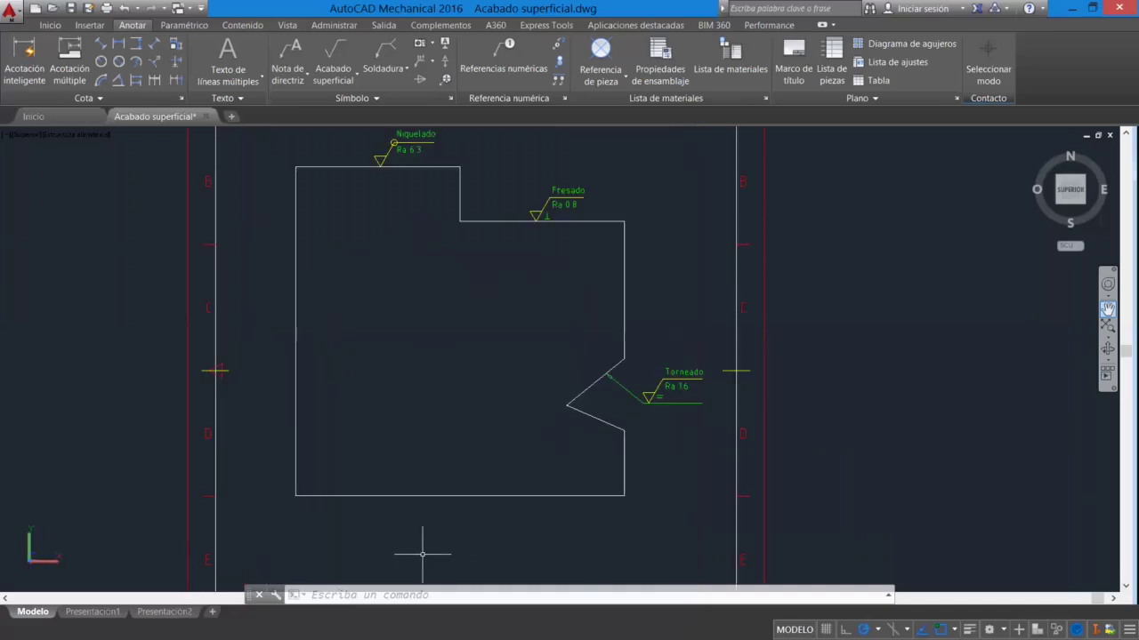
scroll(435, 534, up, 2)
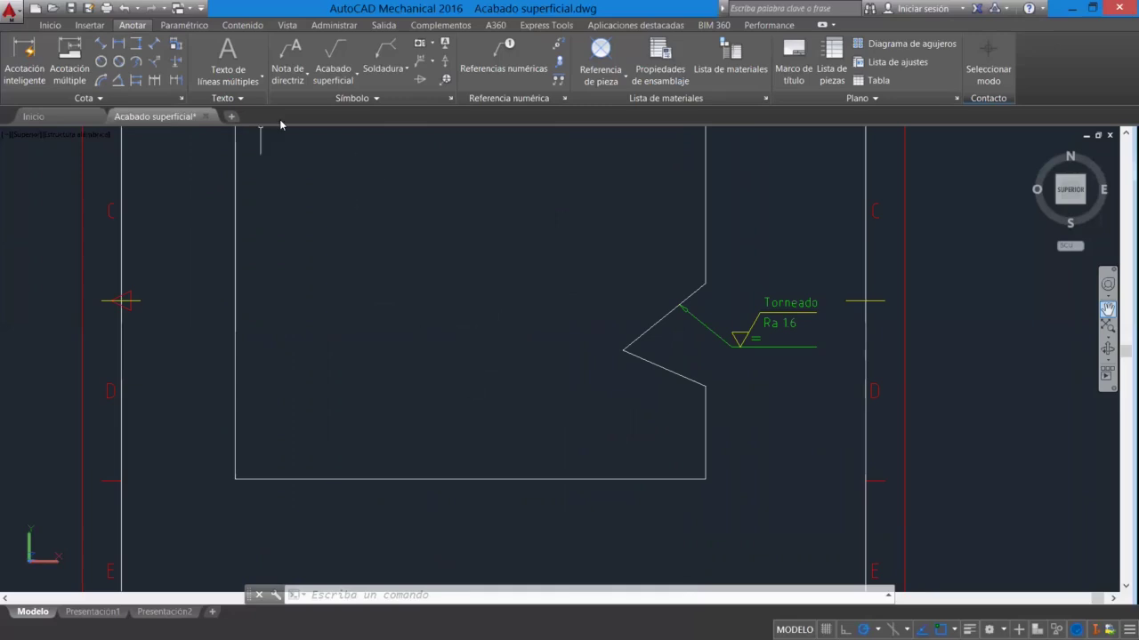
click(334, 60)
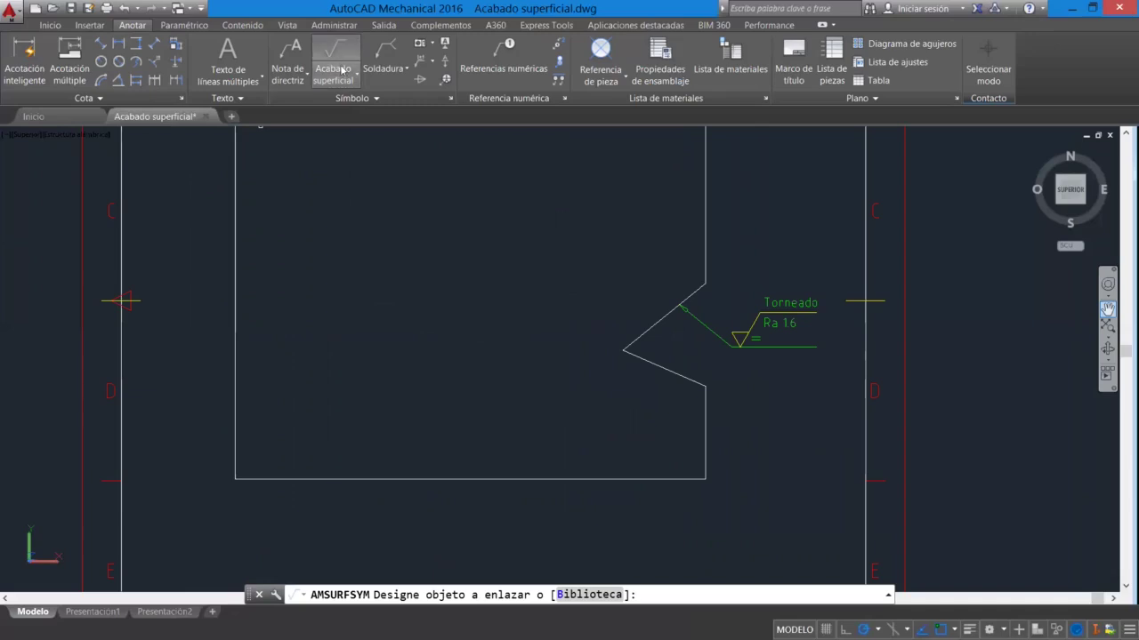
click(344, 81)
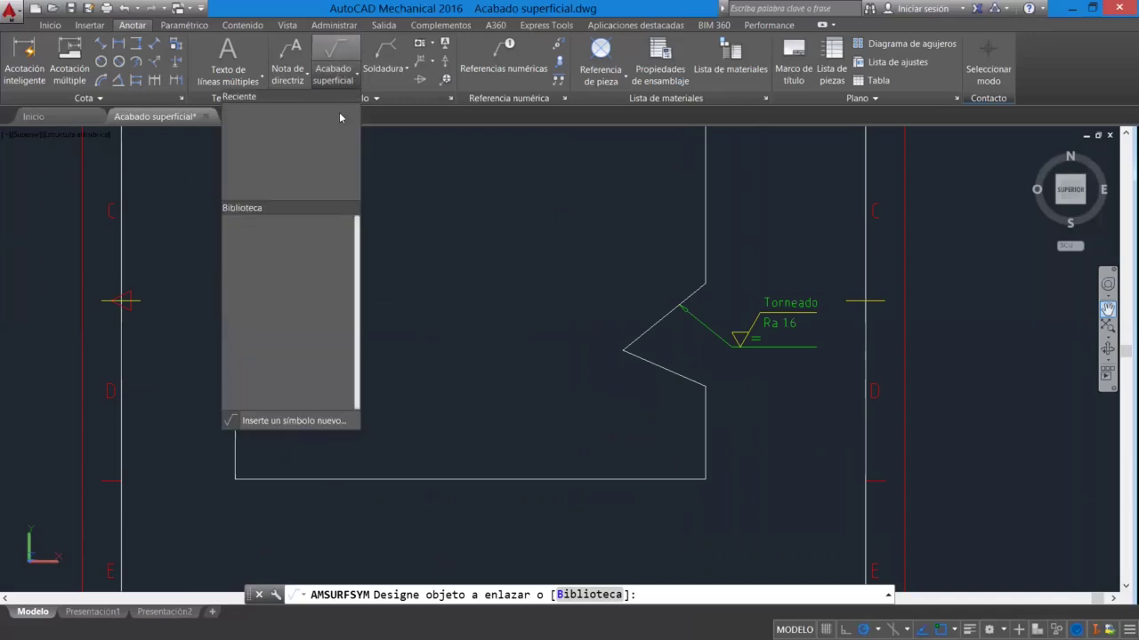
click(287, 421)
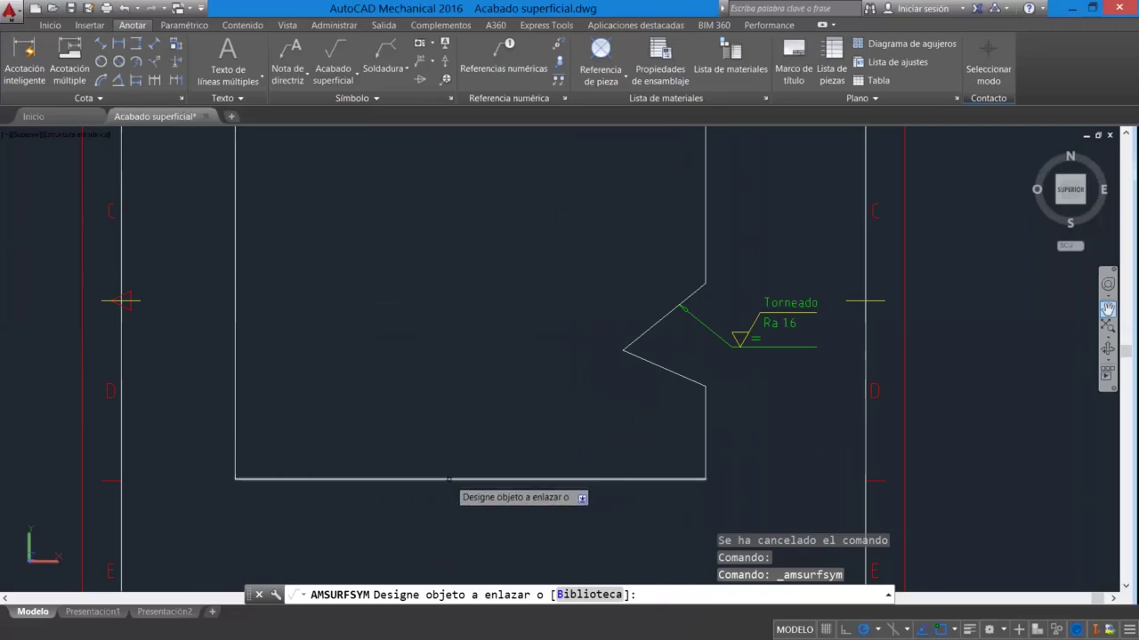
click(448, 479)
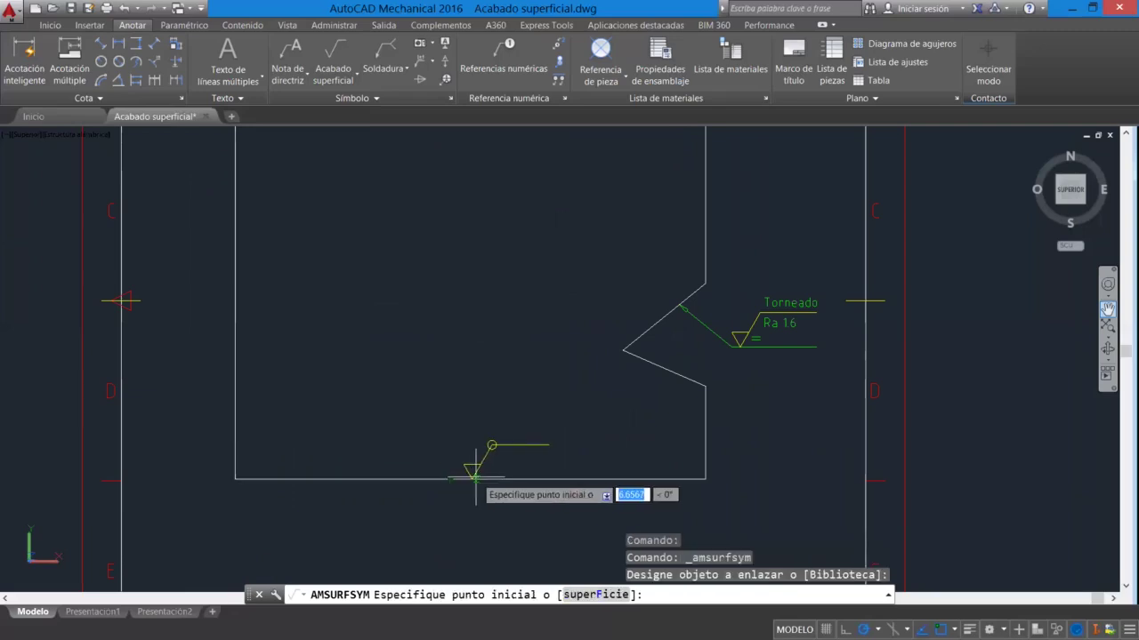
click(452, 479)
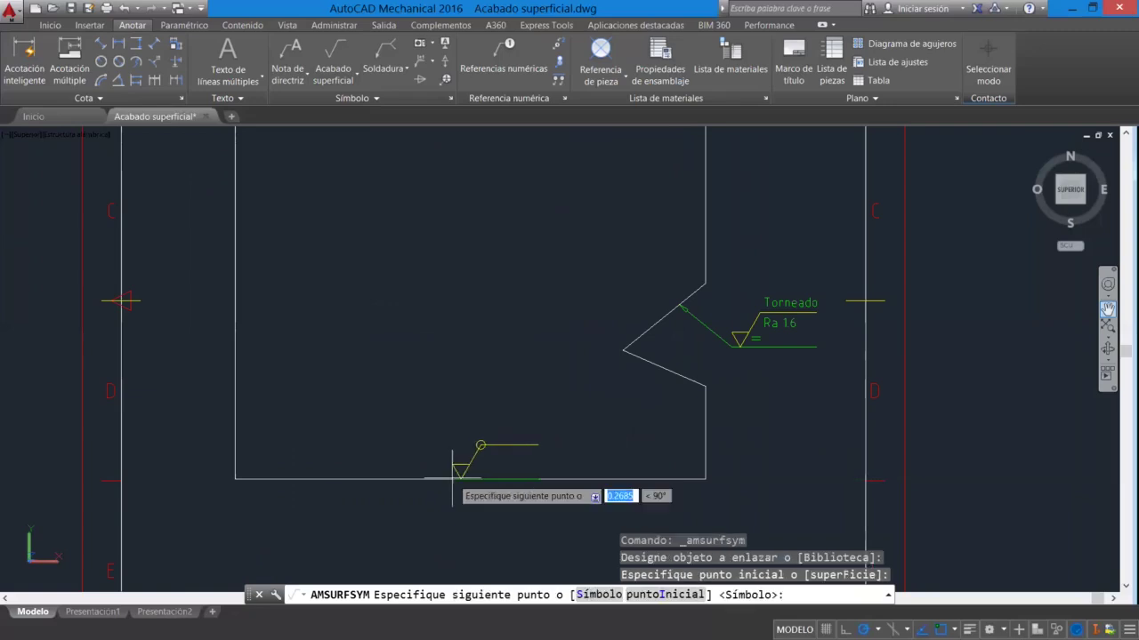
right_click(453, 478)
click(494, 486)
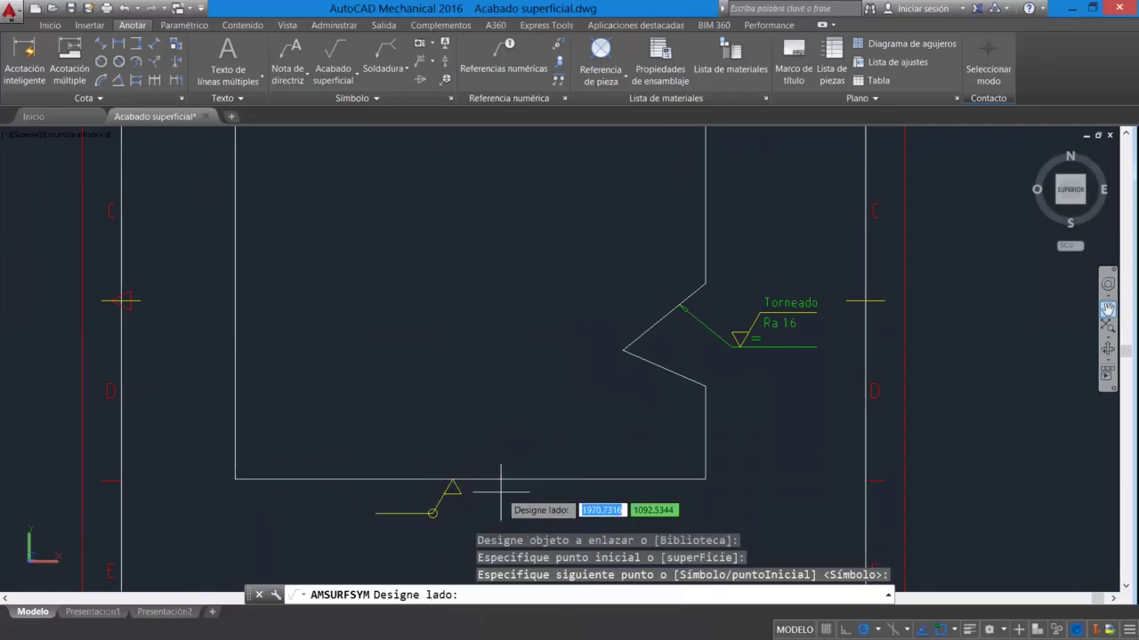
click(477, 438)
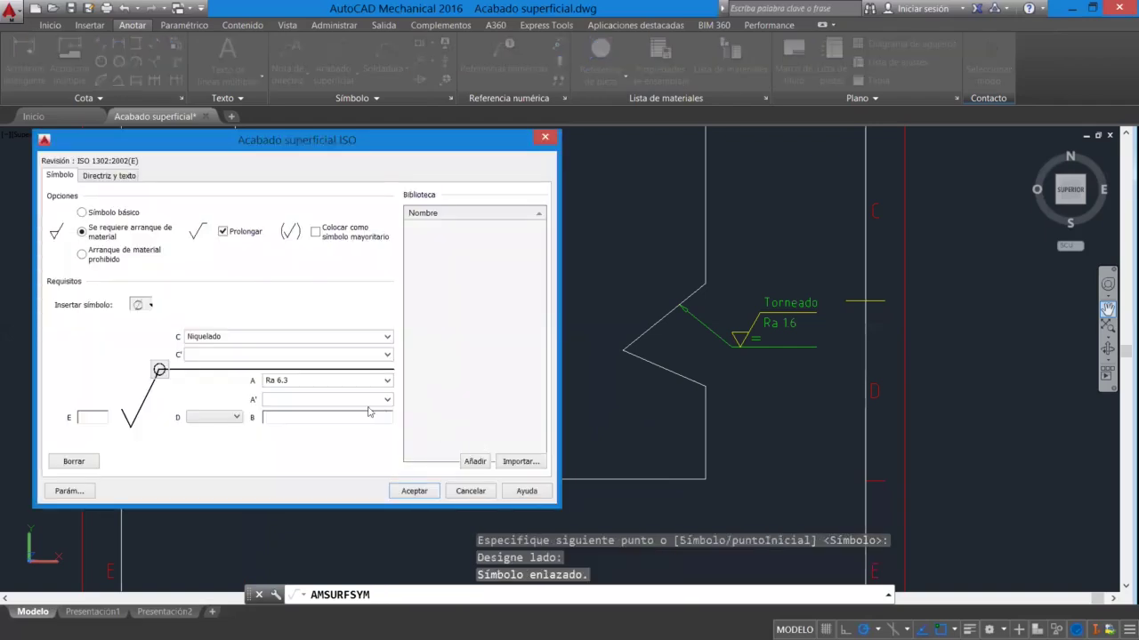
- Set process note C to Lijado and requirement A to Ra 12.5, remove the all-around circle, make it a majority symbol, and accept it
double_click(230, 336)
key(BackSpace)
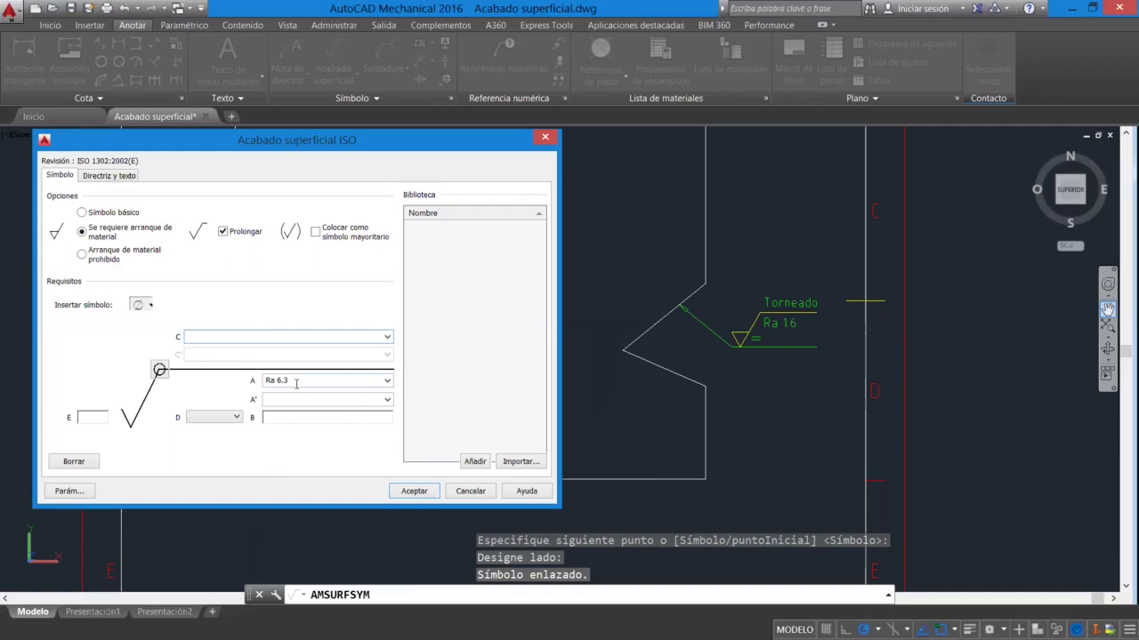
text(Lijado)
click(388, 381)
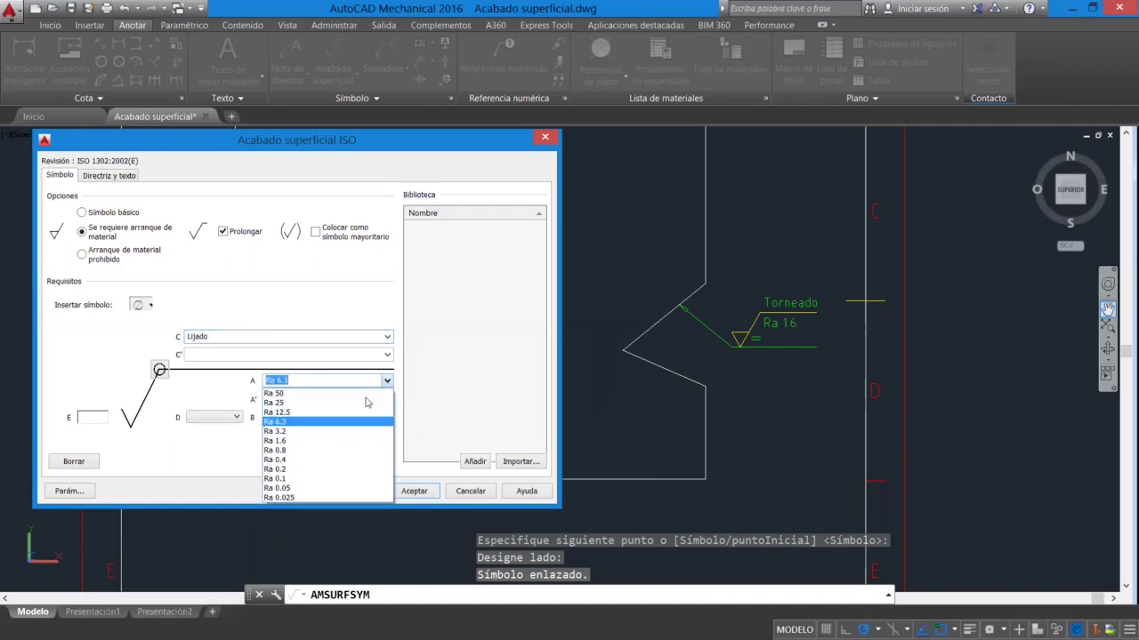
click(323, 414)
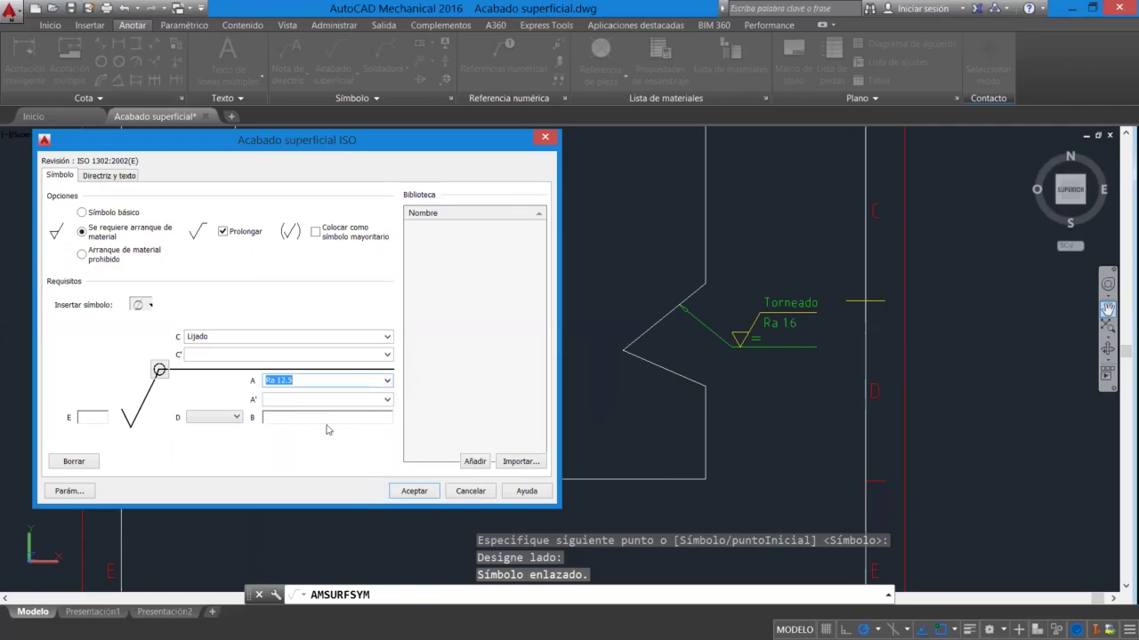
click(160, 372)
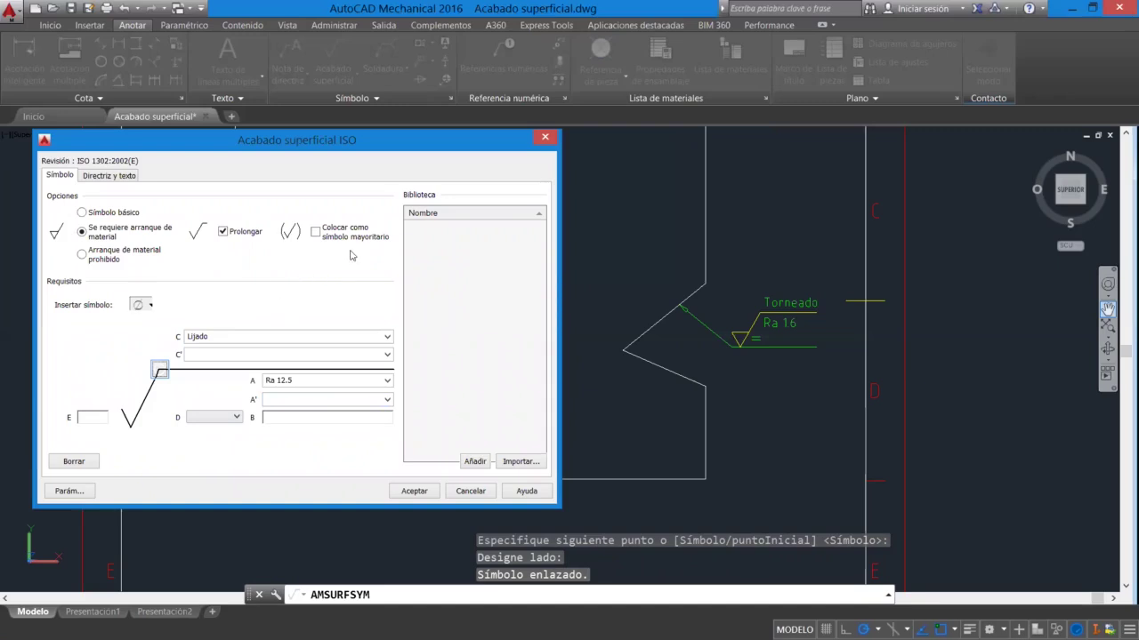
click(315, 233)
click(414, 491)
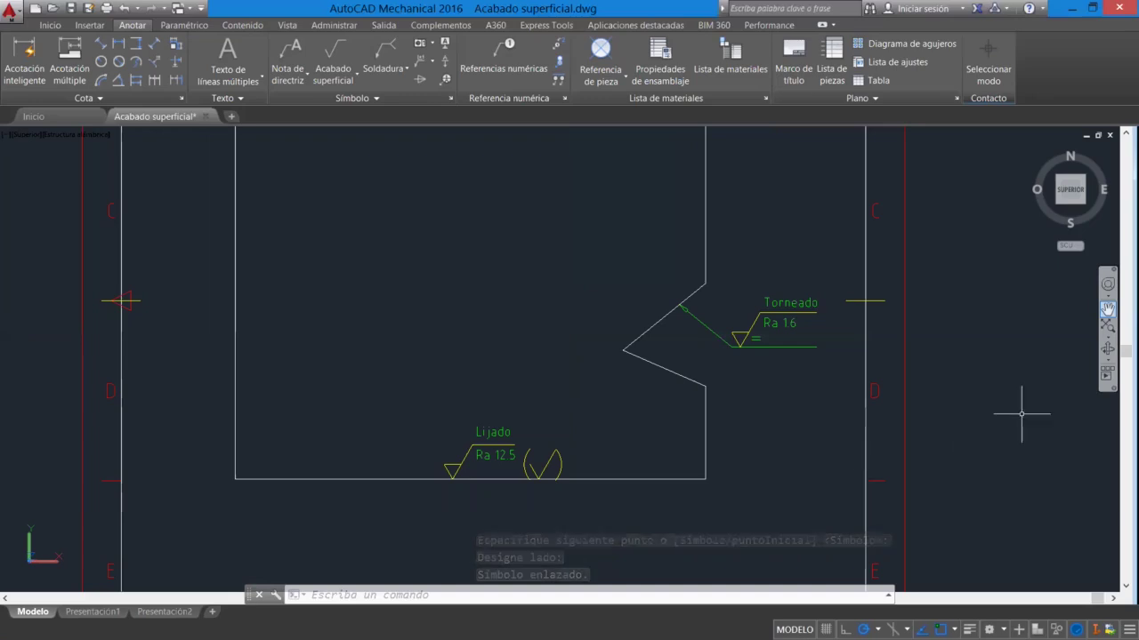
- Move the Lijado majority symbol from the part's bottom edge to the empty area just above the title block, near the sheet's right border
scroll(1004, 380, down, 2)
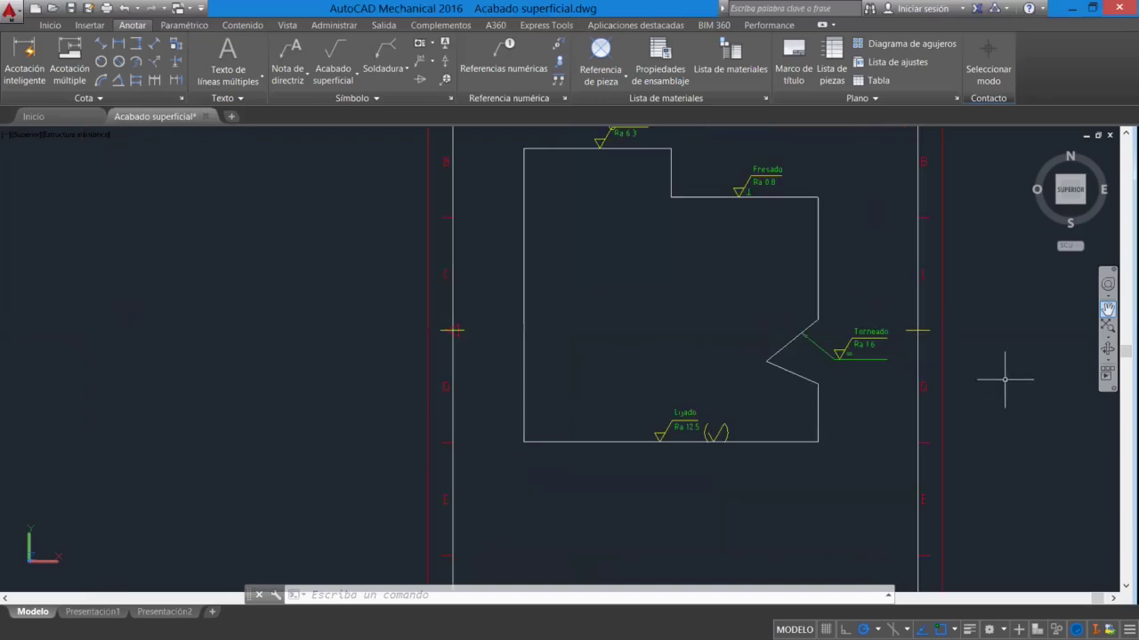
click(1108, 309)
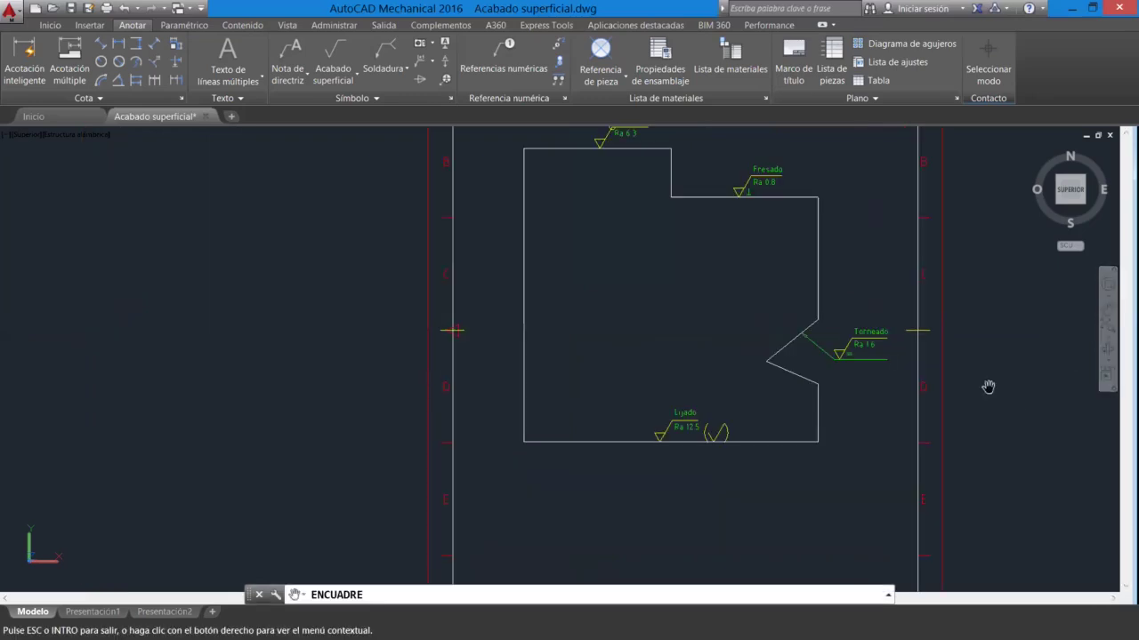
mouse_move(973, 404)
mouse_down()
mouse_move(946, 356)
mouse_move(917, 338)
mouse_up()
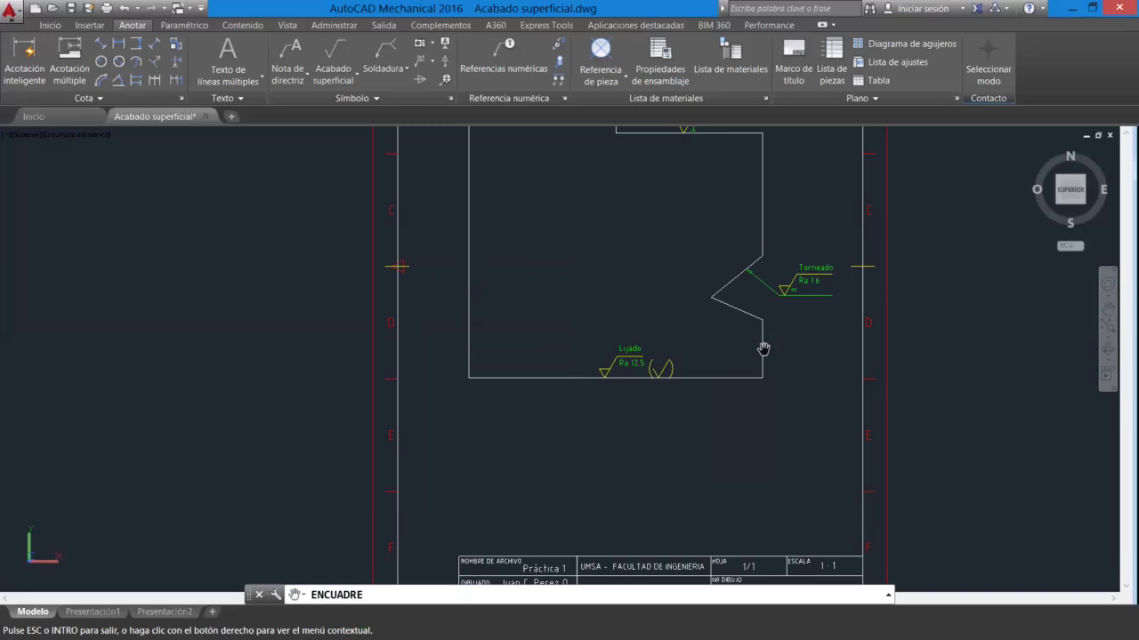
right_click(540, 276)
click(554, 279)
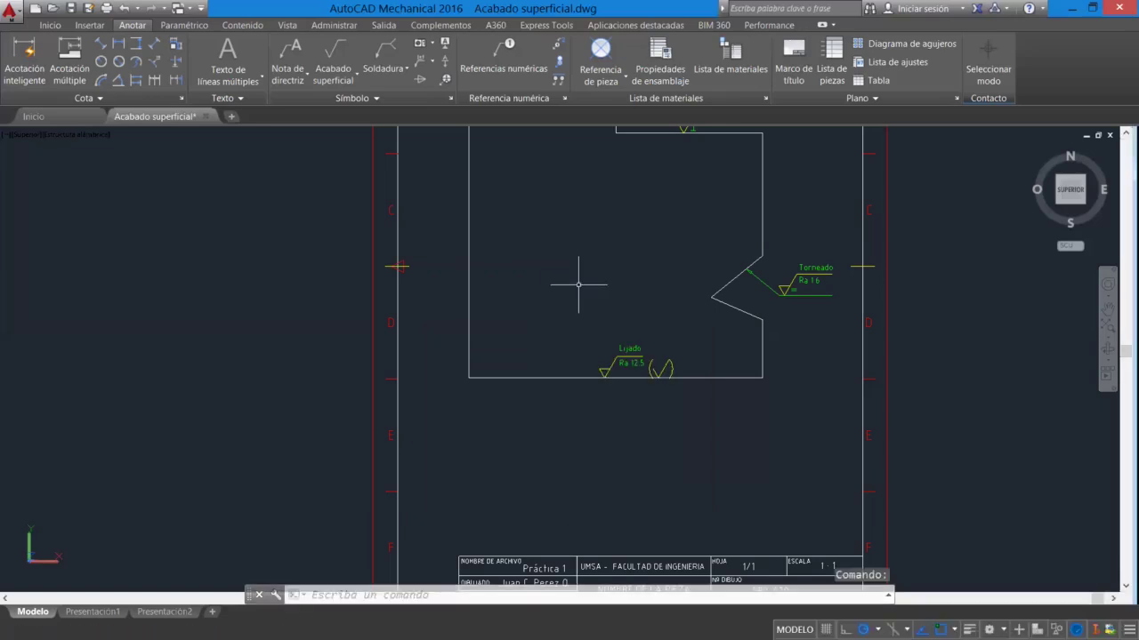
click(619, 362)
right_click(617, 360)
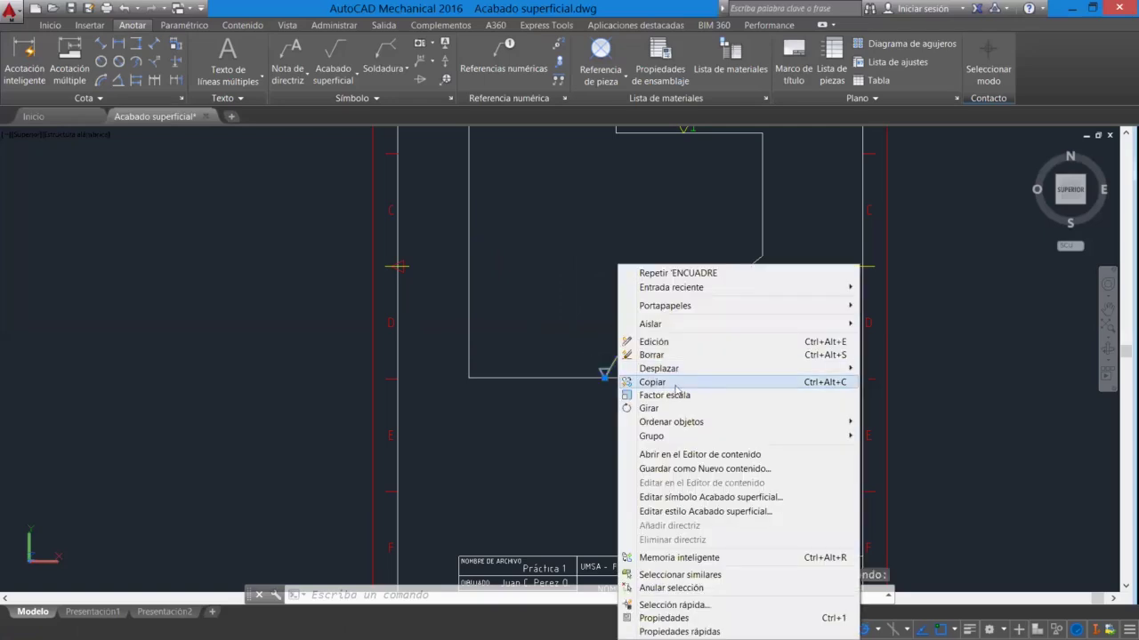
mouse_move(663, 368)
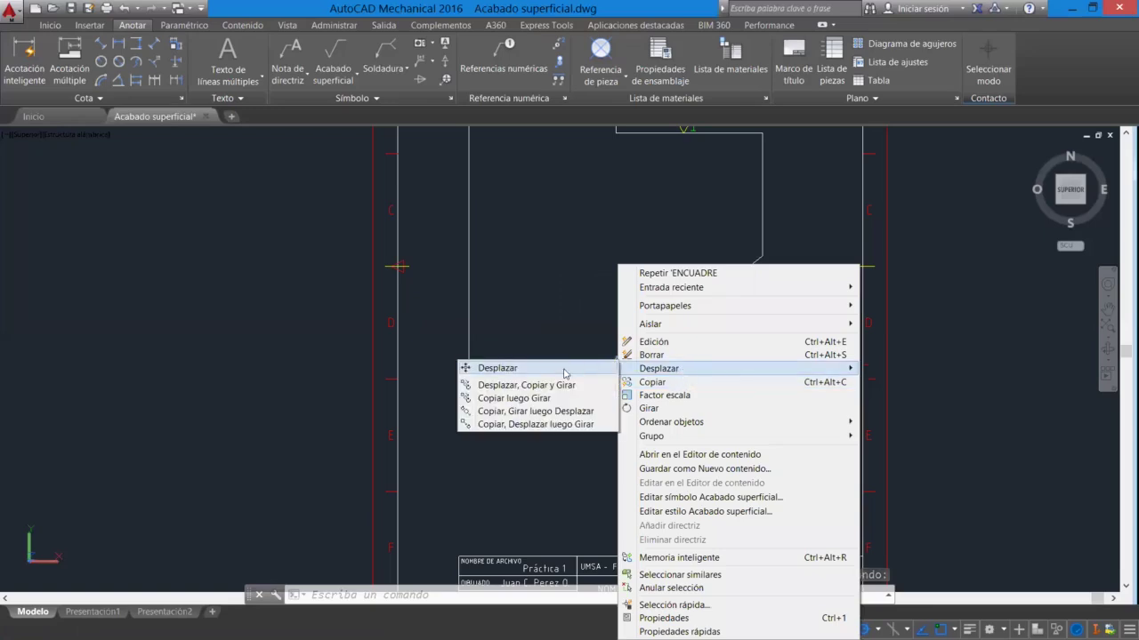
click(494, 368)
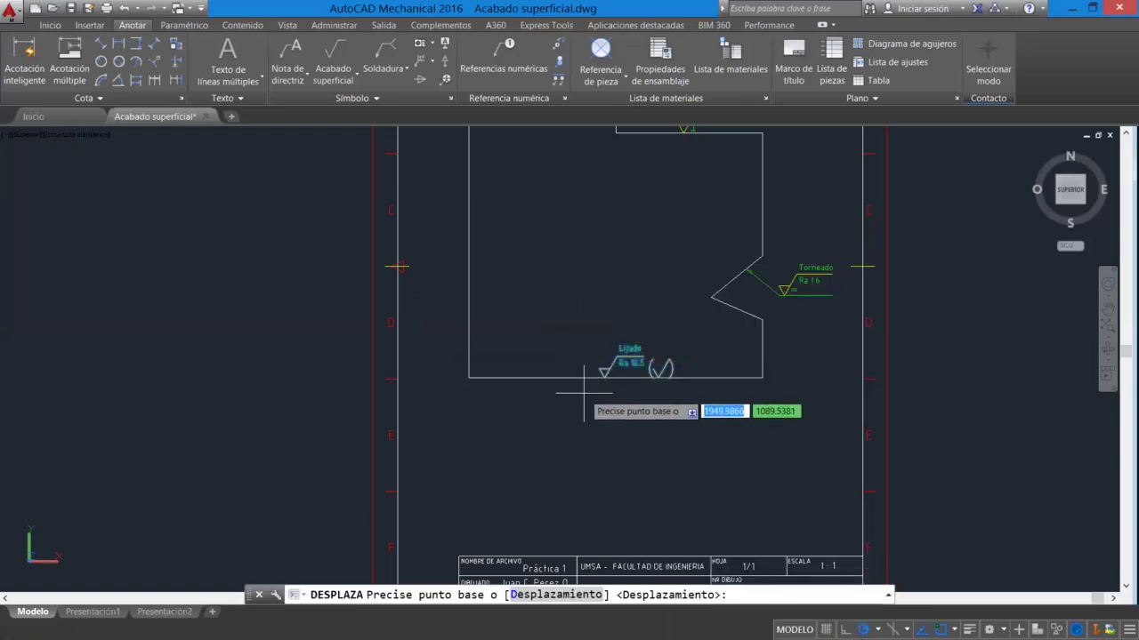
click(576, 391)
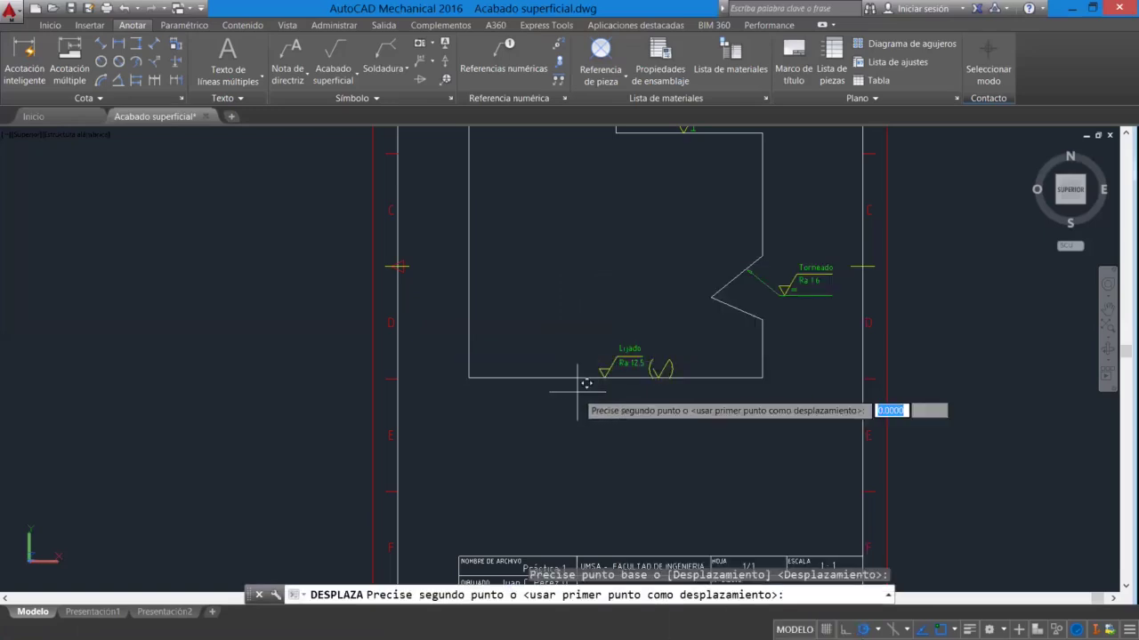
click(733, 531)
- Move the Lijado majority symbol down and to the left so it sits just above the HOJA field of the title block
scroll(991, 533, down, 3)
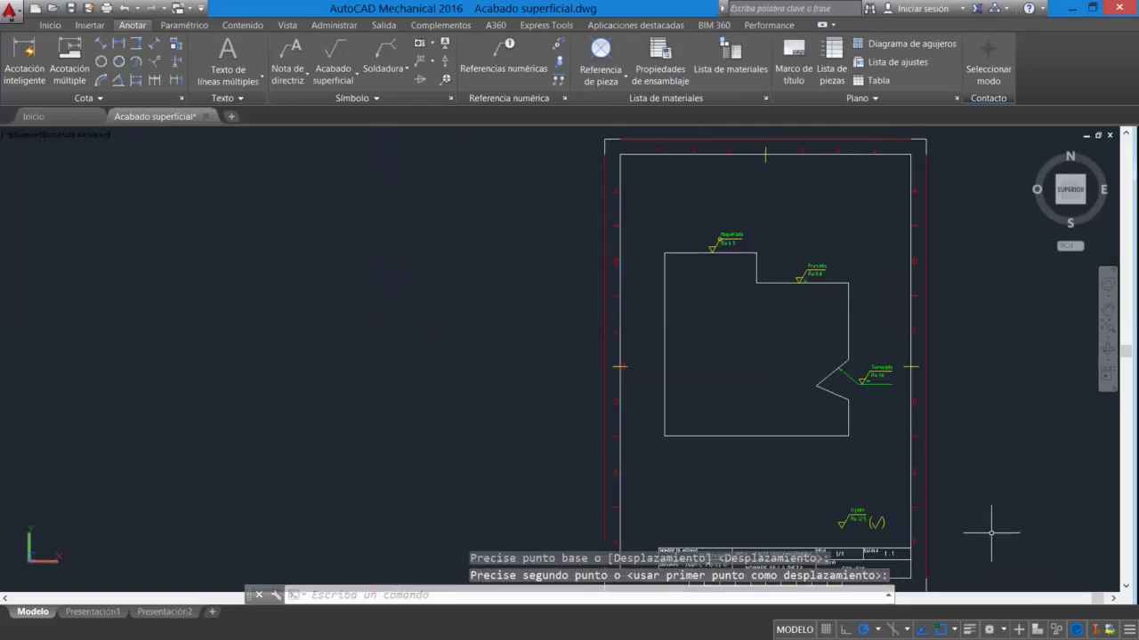
scroll(995, 536, up, 3)
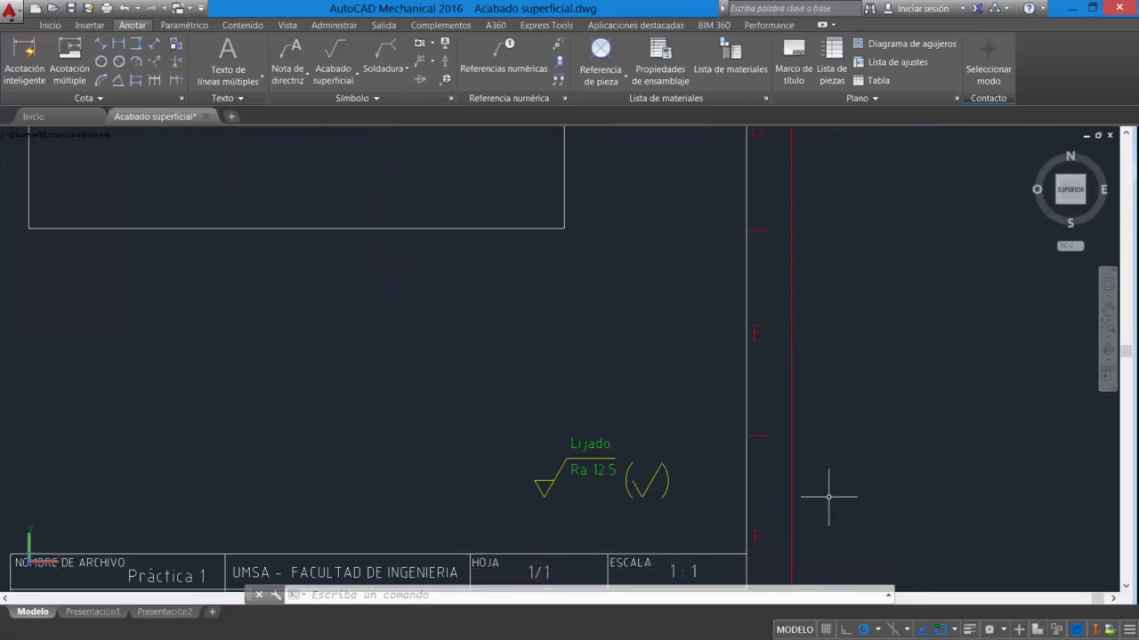
click(546, 488)
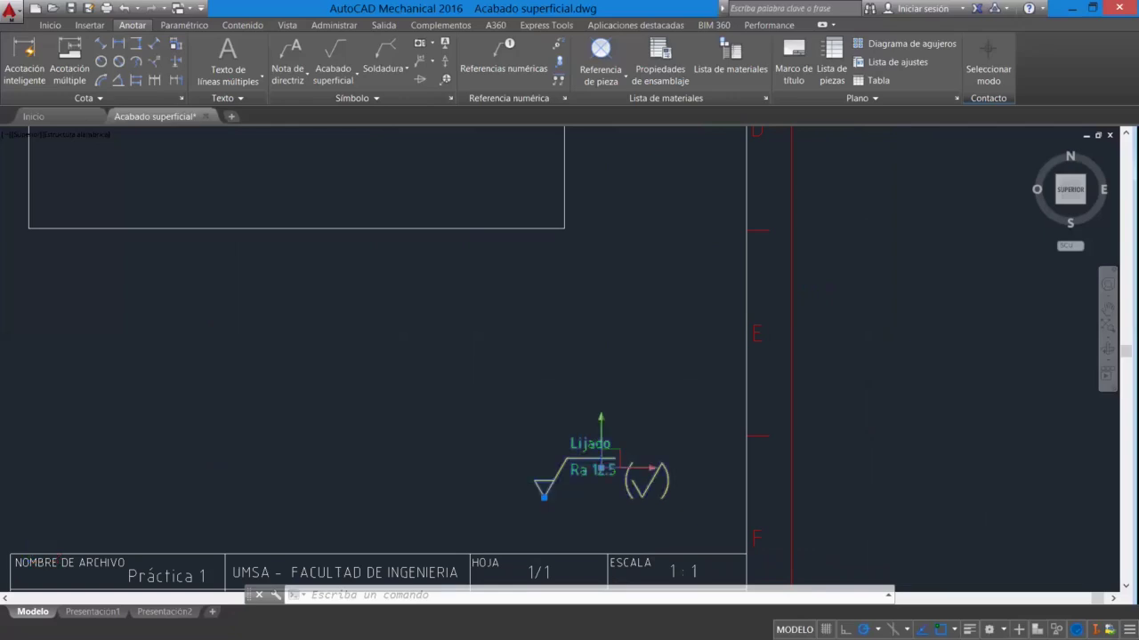
right_click(551, 488)
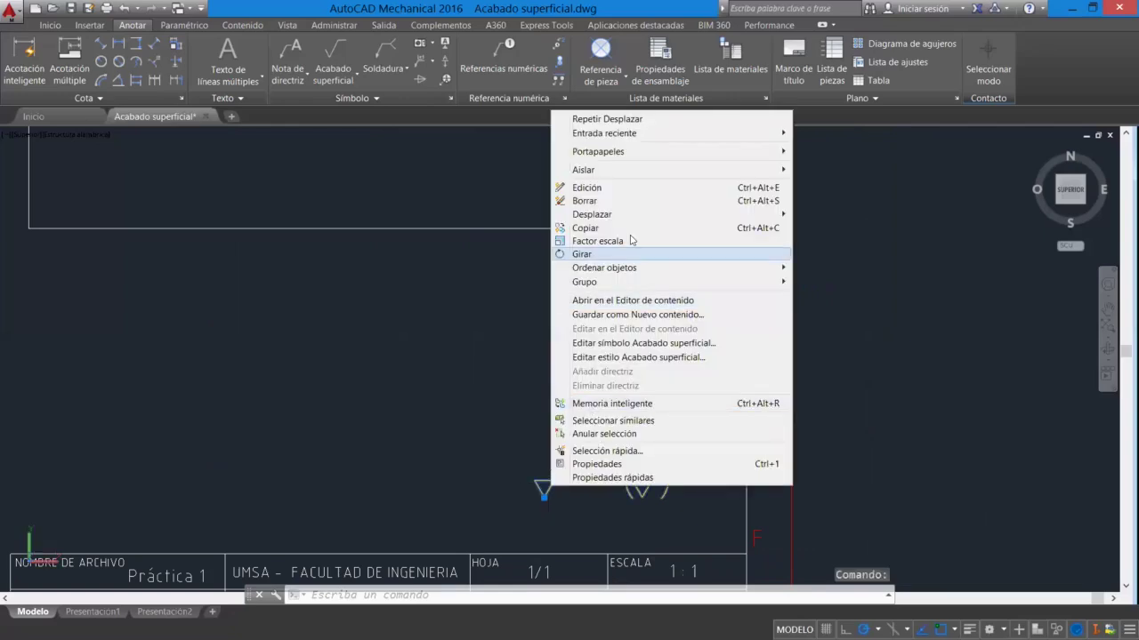
mouse_move(668, 284)
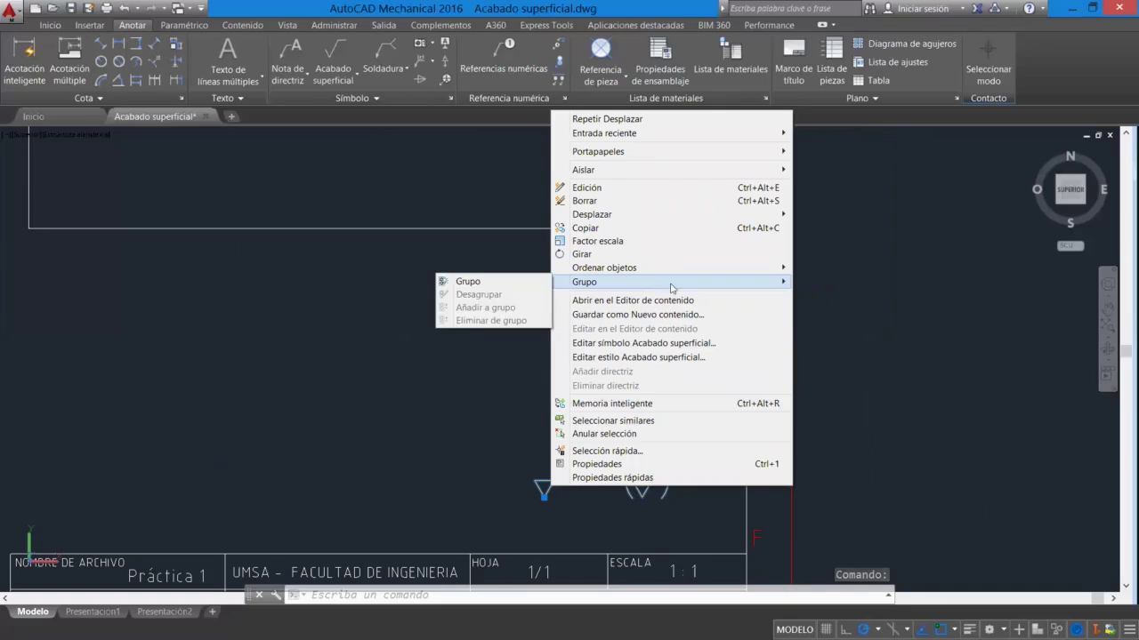
mouse_move(609, 219)
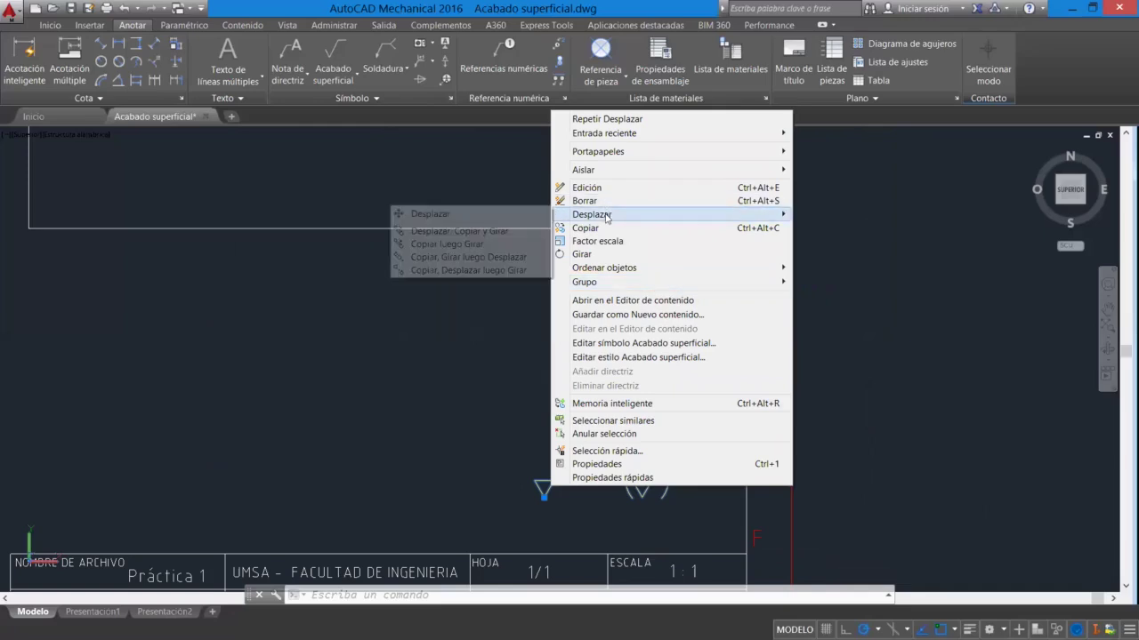
click(528, 219)
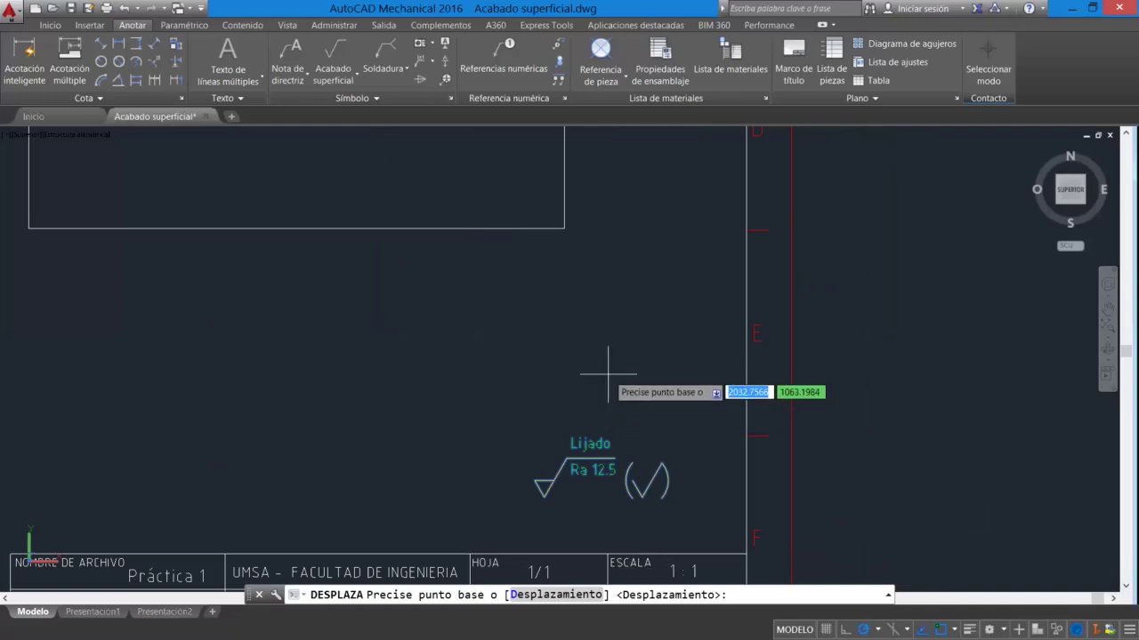
click(609, 374)
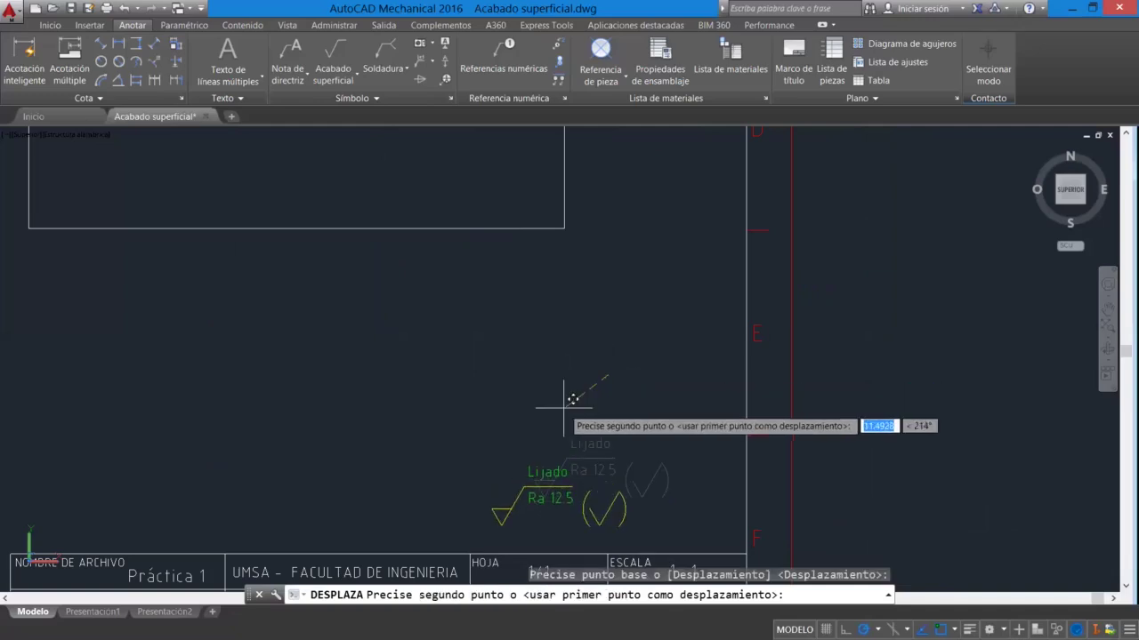
click(529, 414)
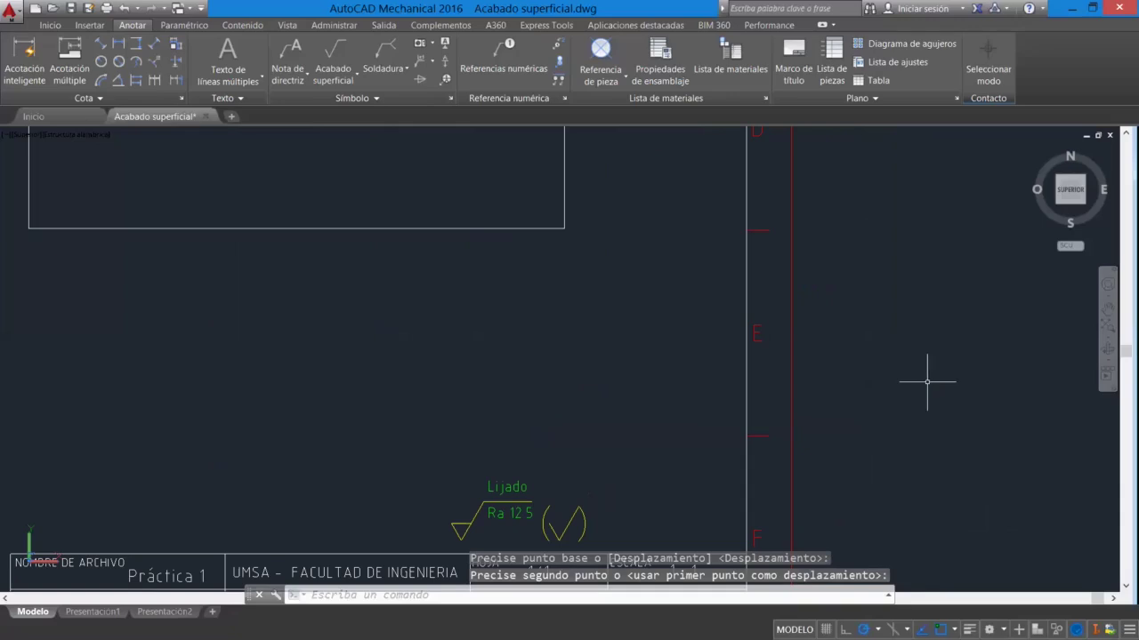
- Examine the surface finish symbols on the part's edges together with the general Lijado symbol above the title block
scroll(927, 382, down, 3)
scroll(927, 381, down, 2)
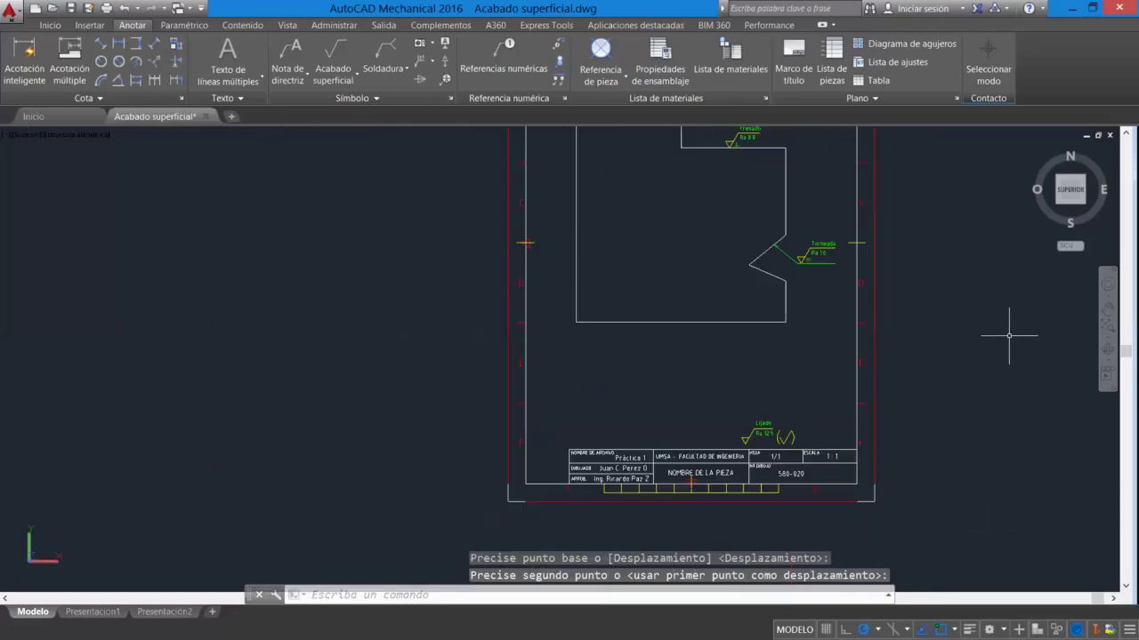
click(1107, 308)
drag(1000, 319, 907, 368)
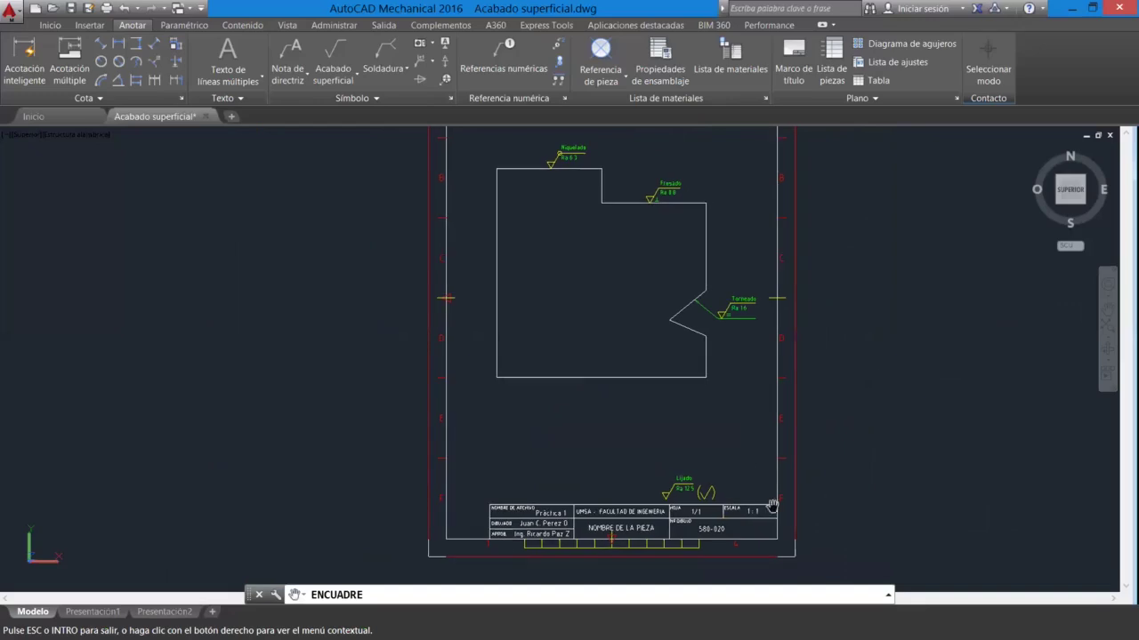
scroll(678, 500, up, 2)
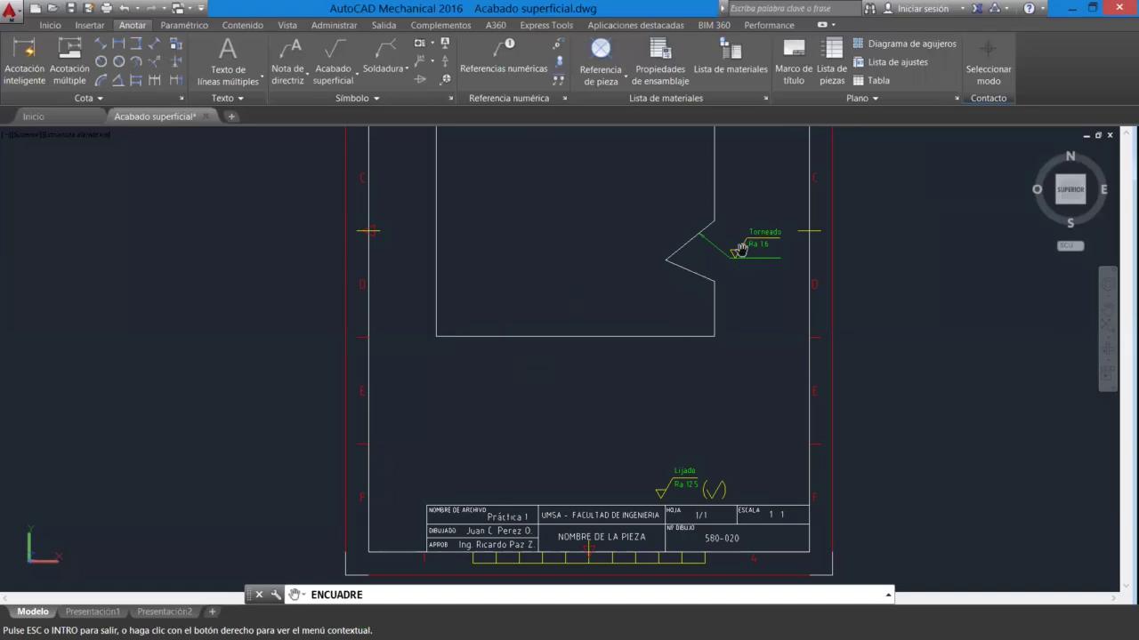
scroll(673, 481, up, 1)
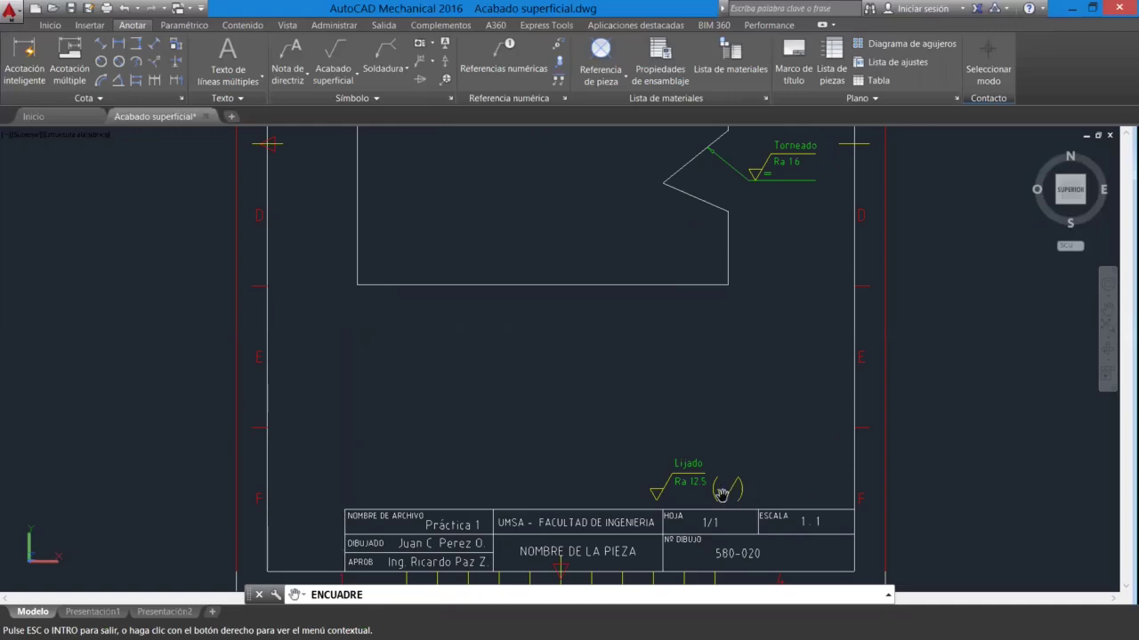
right_click(794, 399)
click(823, 406)
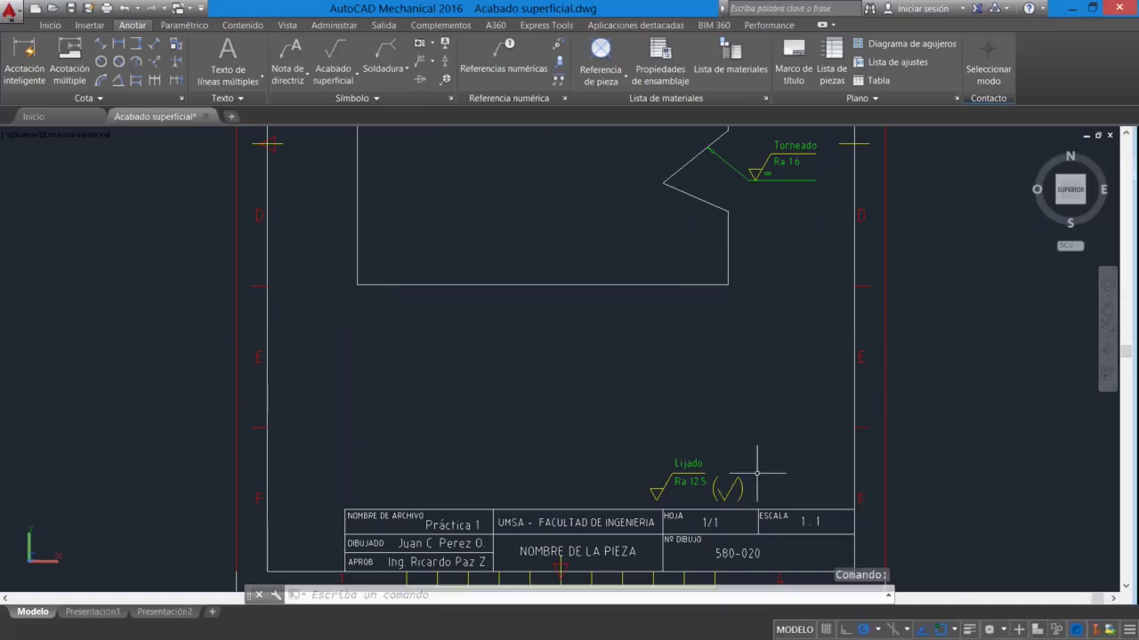
- Edit the Lijado symbol, set its majority symbol display to Lista completa in the parameters, apply it and accept the symbol
double_click(714, 487)
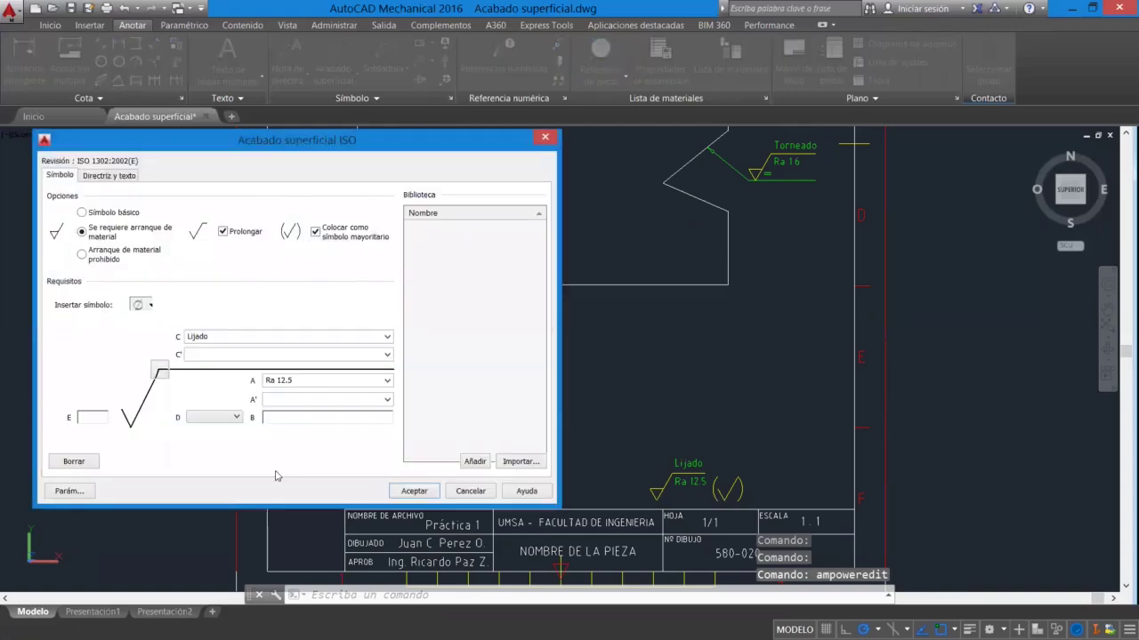
click(69, 492)
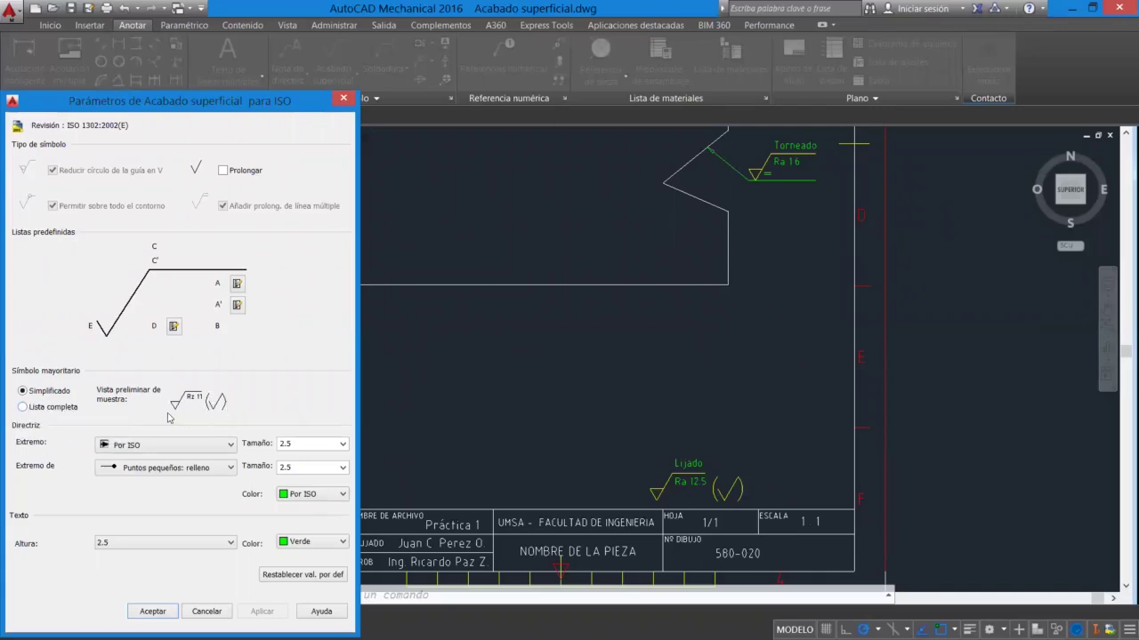
click(24, 408)
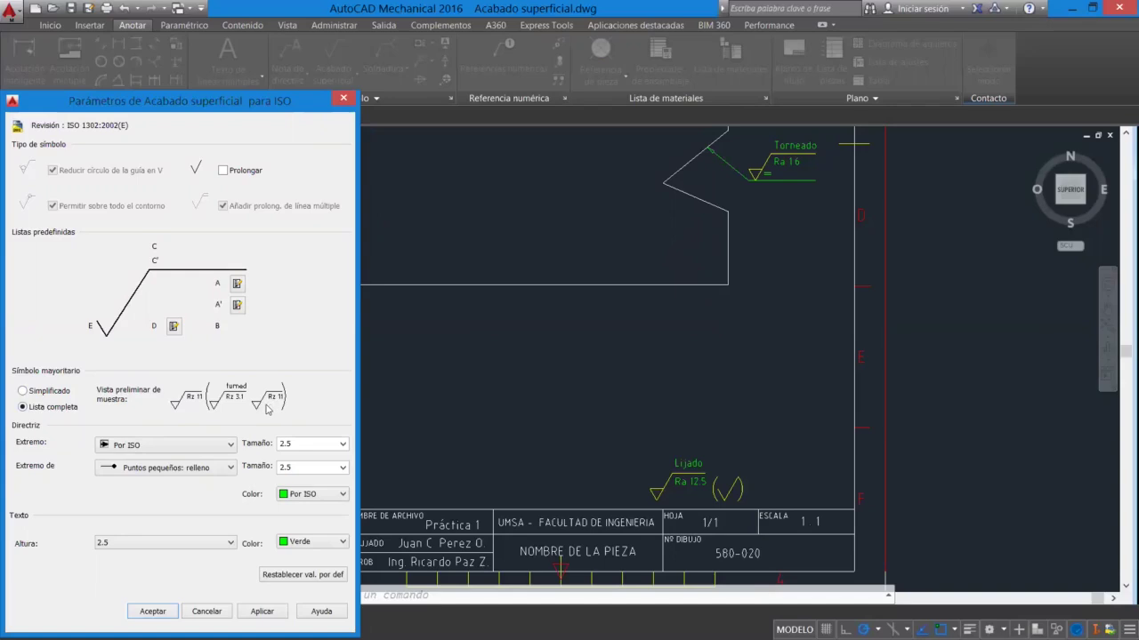
click(262, 612)
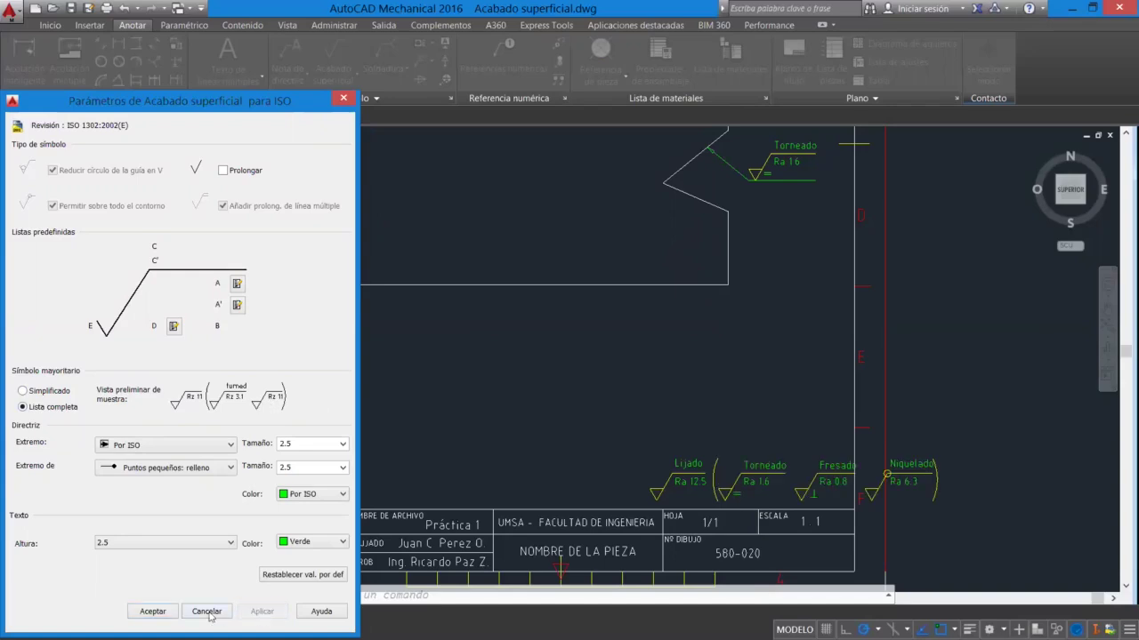
click(153, 612)
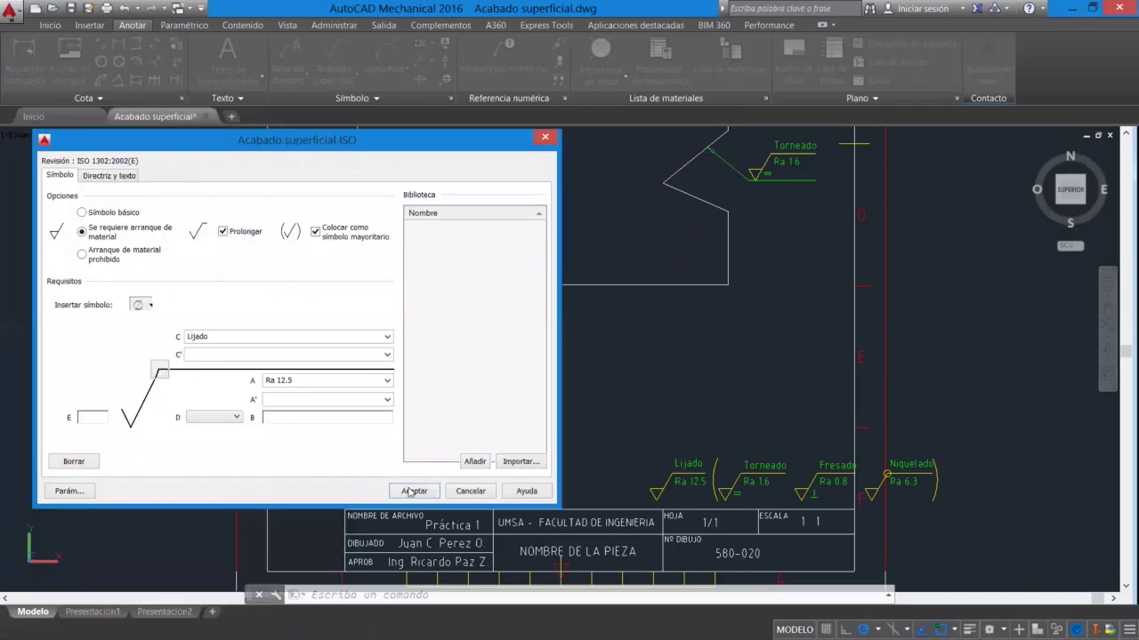
click(416, 493)
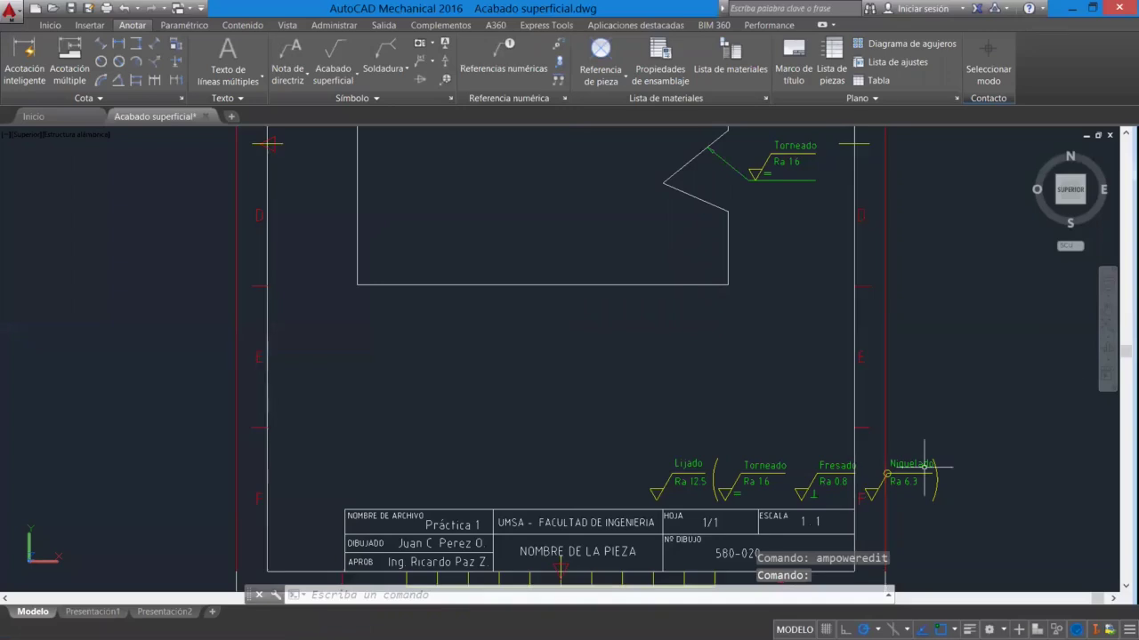
- Switch the Lijado symbol's majority display back to Simplificado, apply it and accept the symbol
scroll(1031, 359, up, 5)
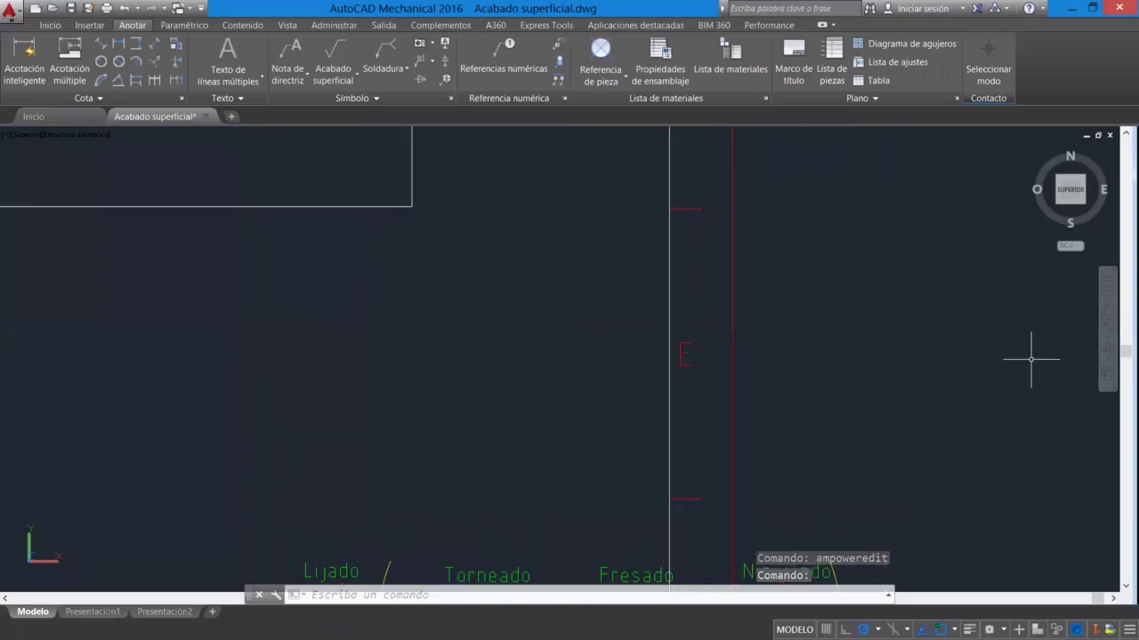
scroll(1031, 359, down, 5)
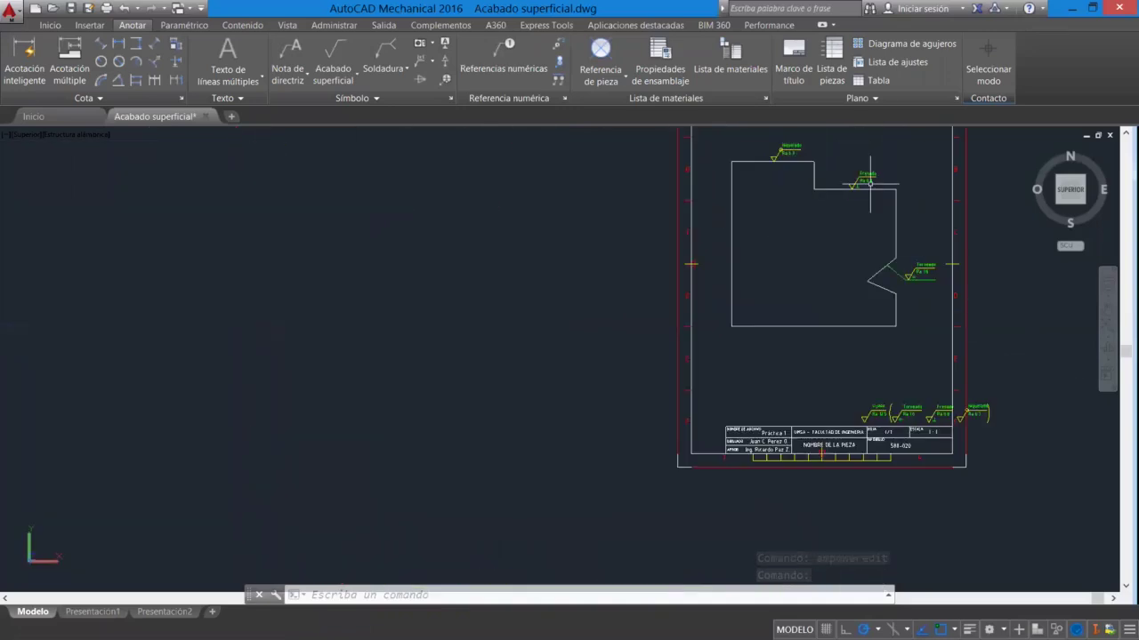
scroll(1040, 400, up, 5)
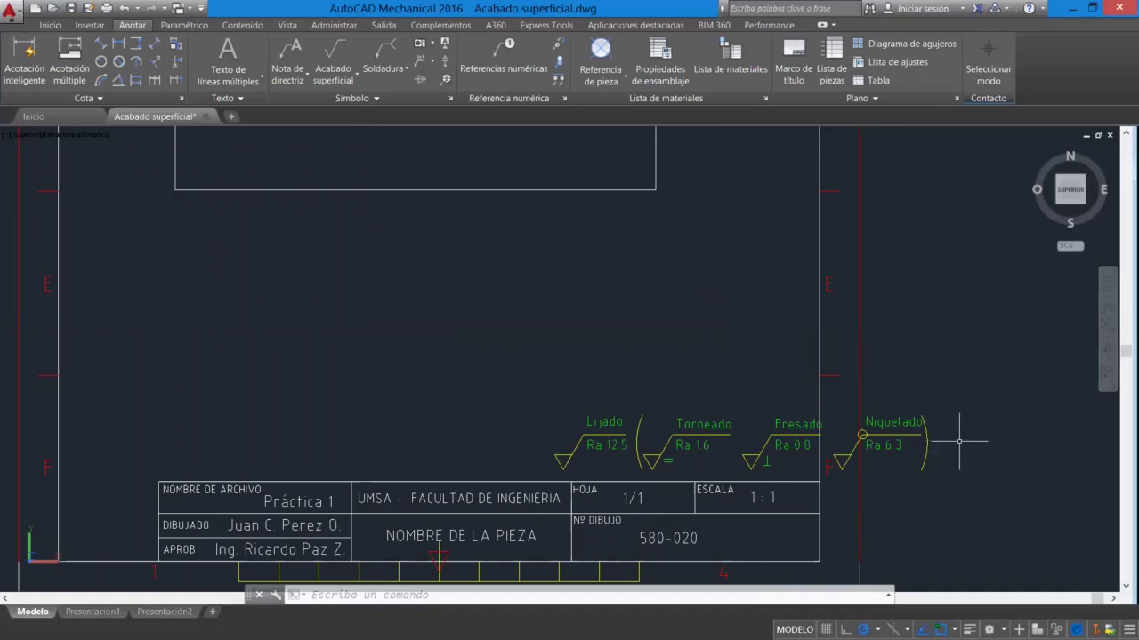
double_click(659, 454)
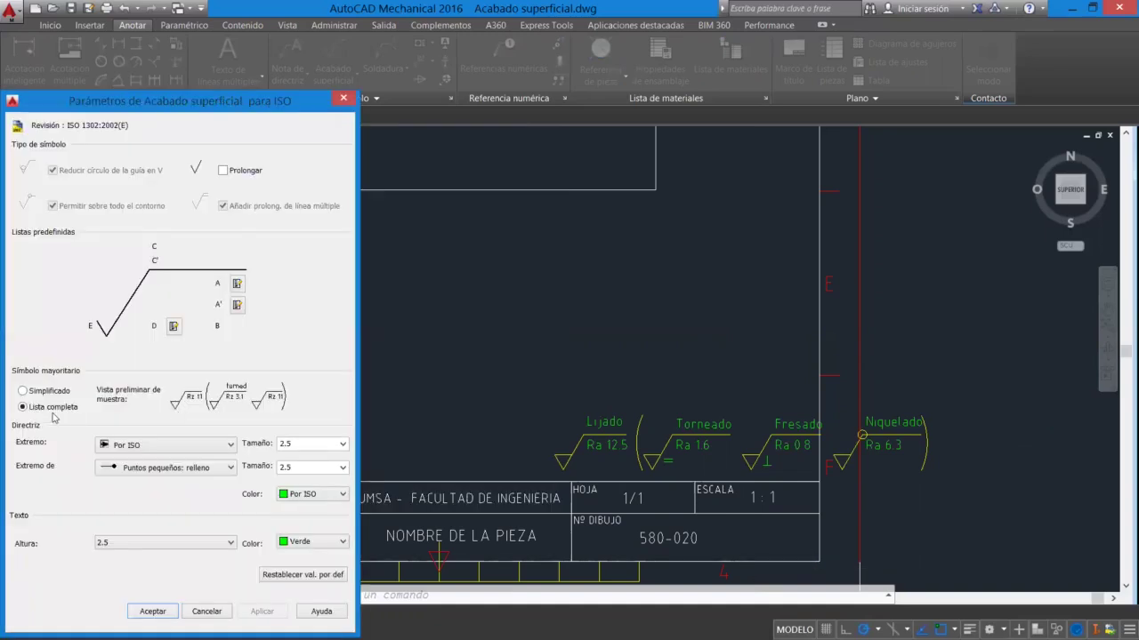
click(21, 395)
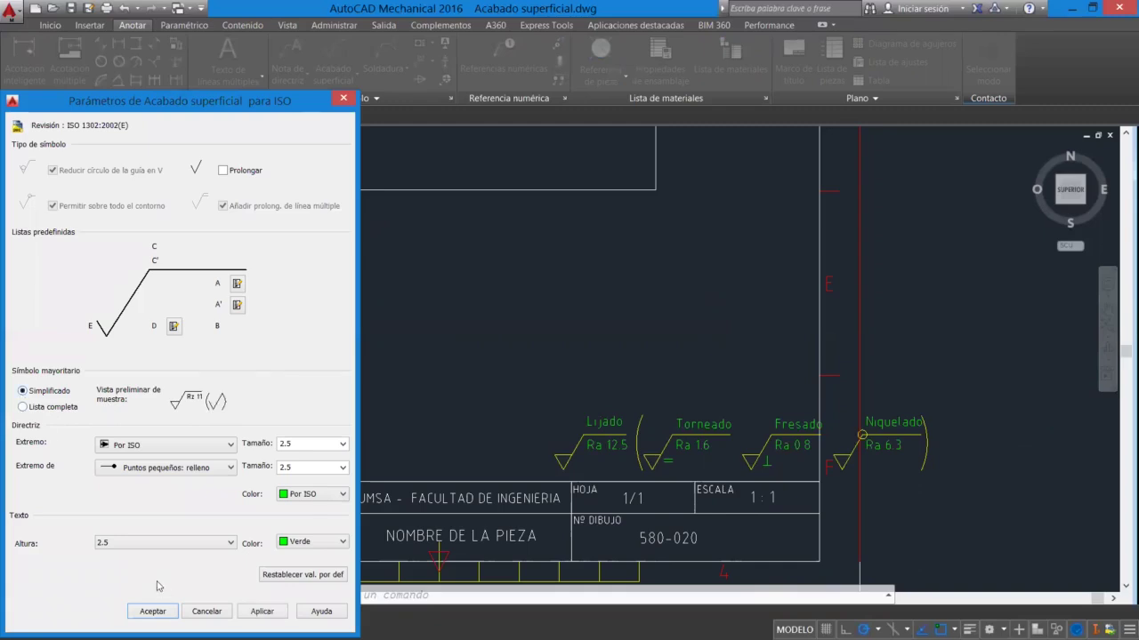
click(257, 612)
click(152, 612)
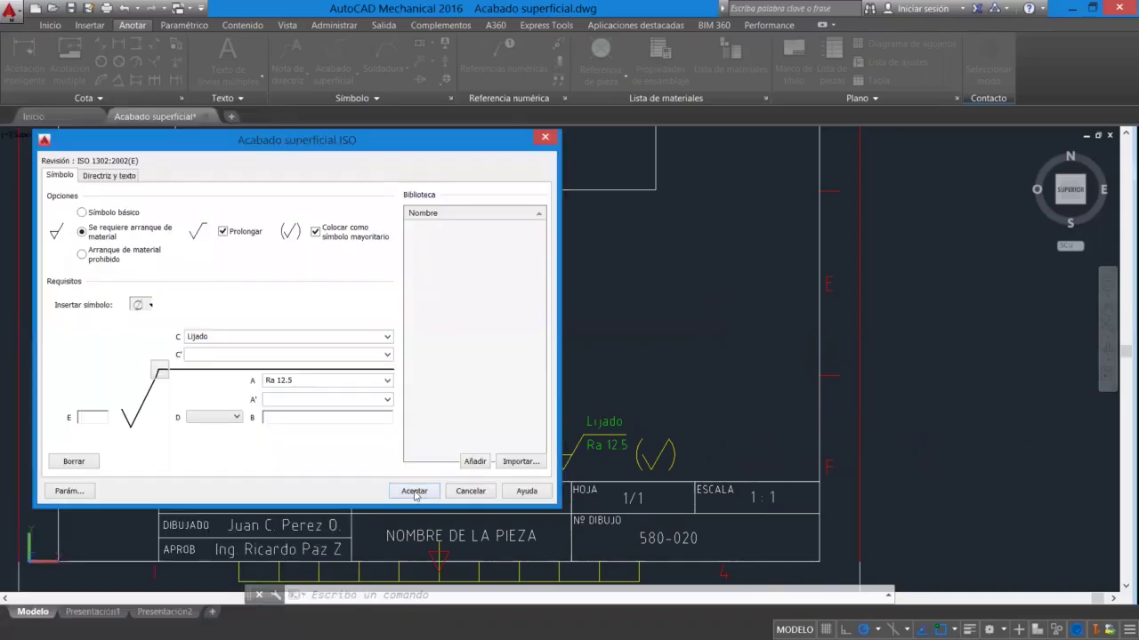
click(415, 492)
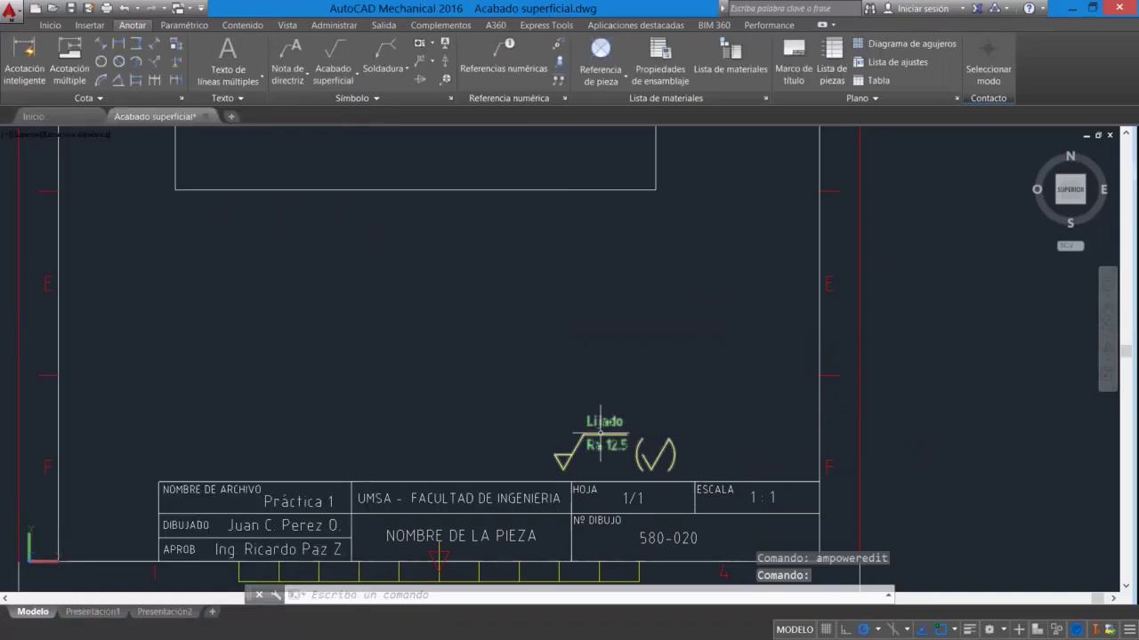
- Move the Lijado majority symbol horizontally until it sits above the ESCALA field, just inside the sheet's right border
click(601, 433)
right_click(680, 368)
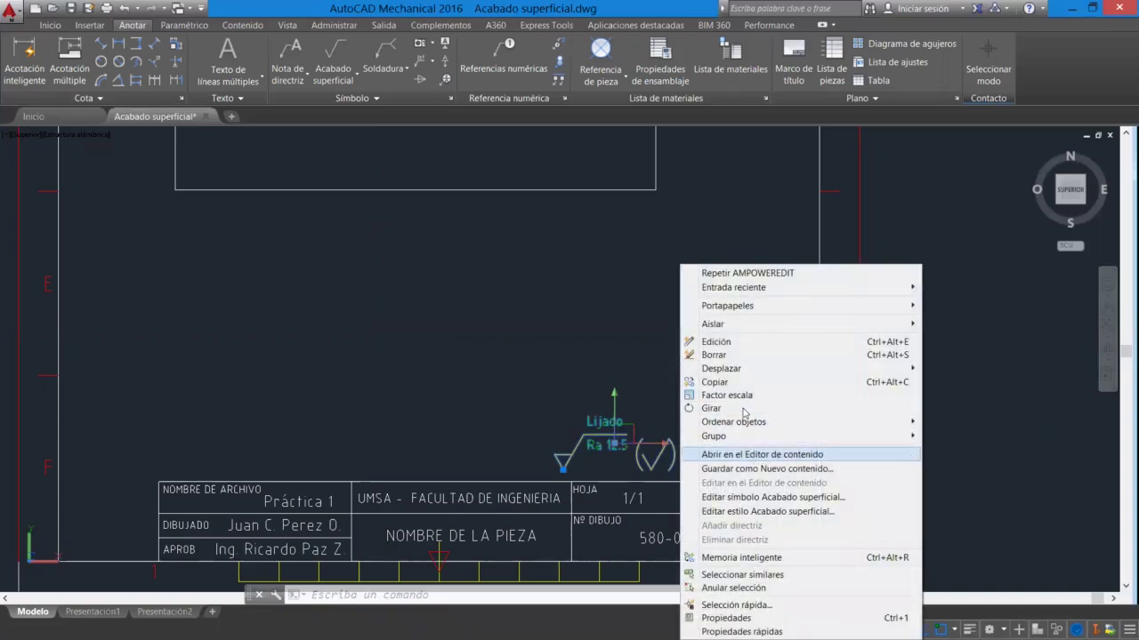
mouse_move(743, 370)
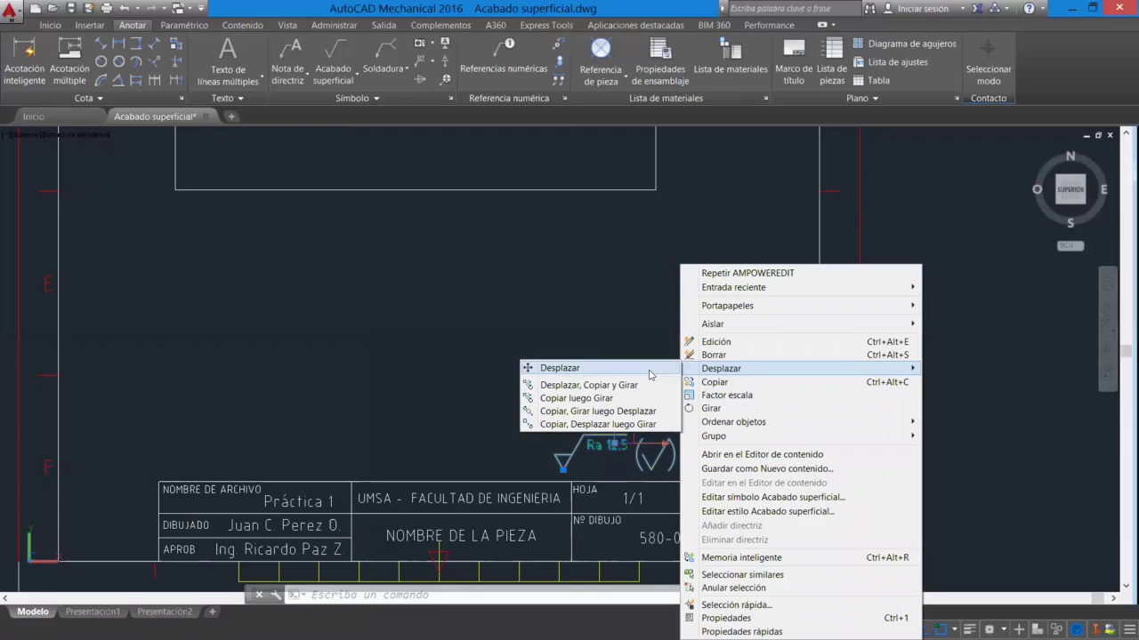
click(651, 375)
click(628, 374)
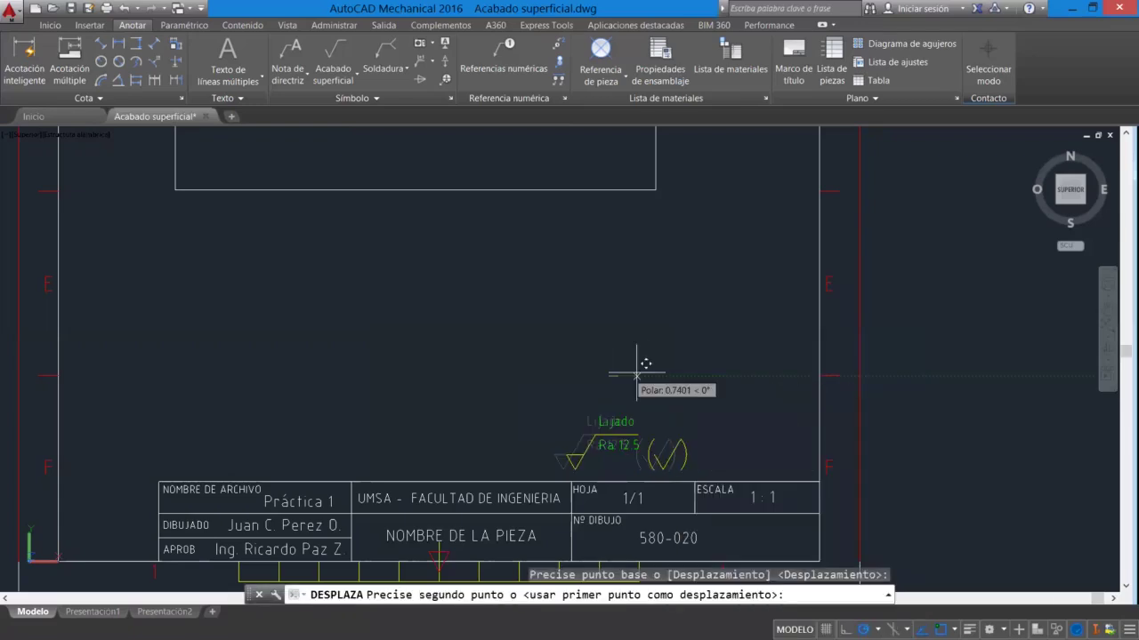
click(753, 375)
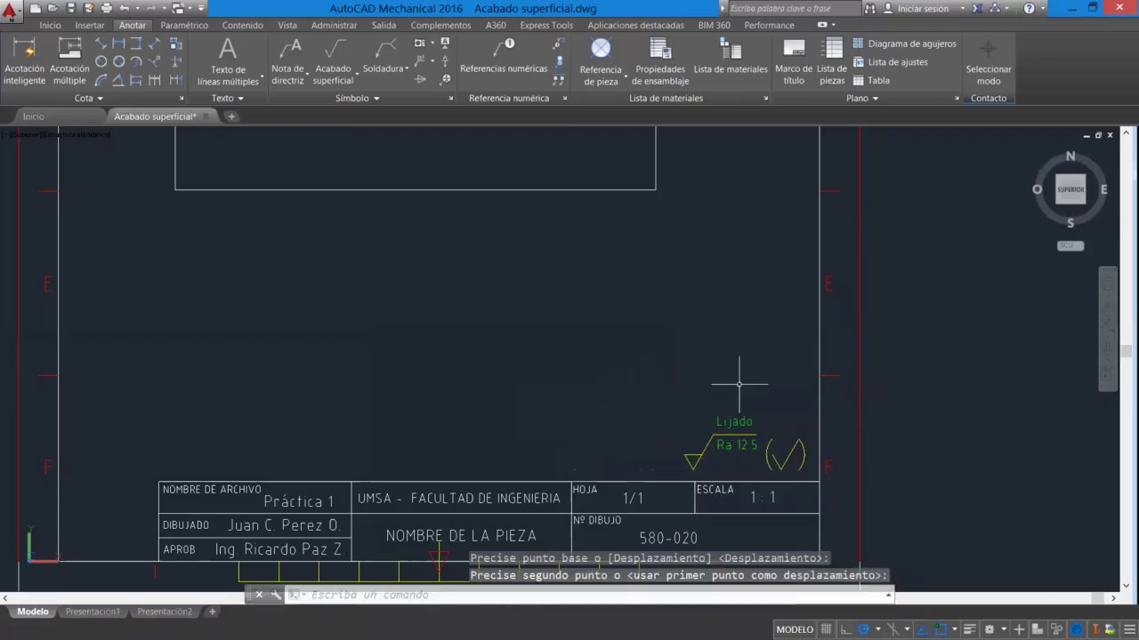
- Review the finished sheet, checking the Niquelado, Fresado and Torneado symbols on the part and the general Lijado symbol
click(1107, 308)
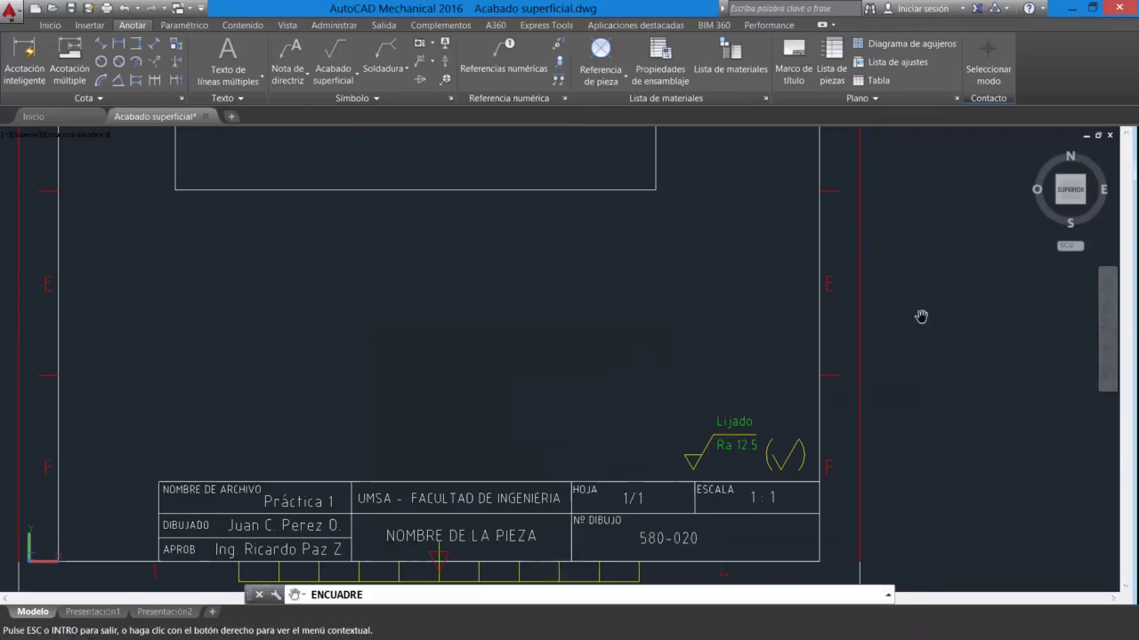
scroll(921, 315, down, 4)
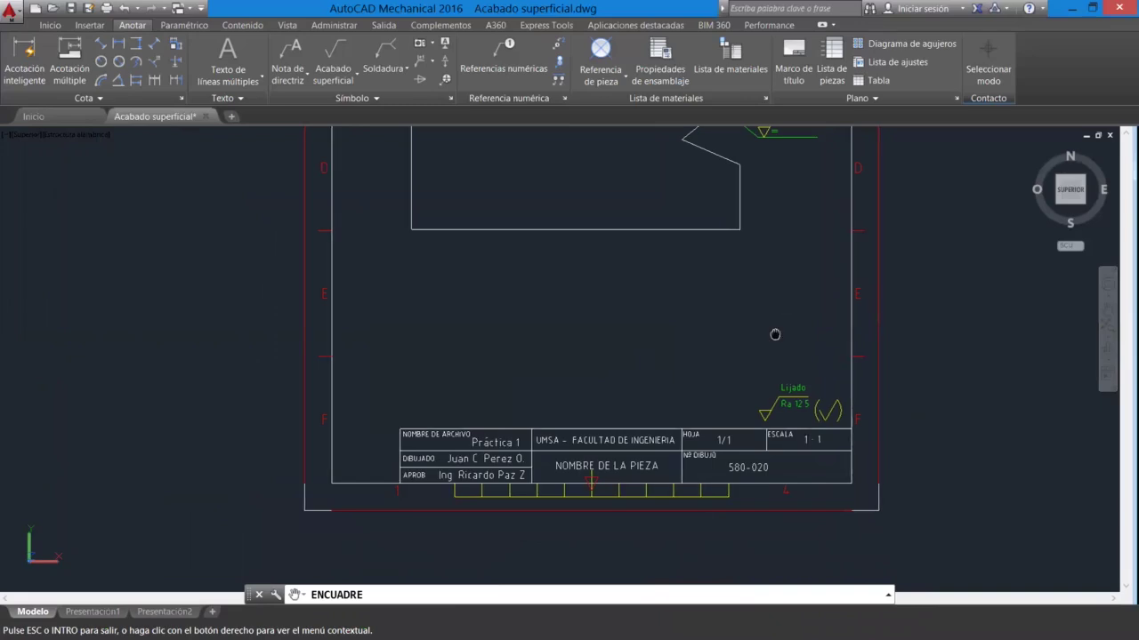
drag(775, 335, 736, 431)
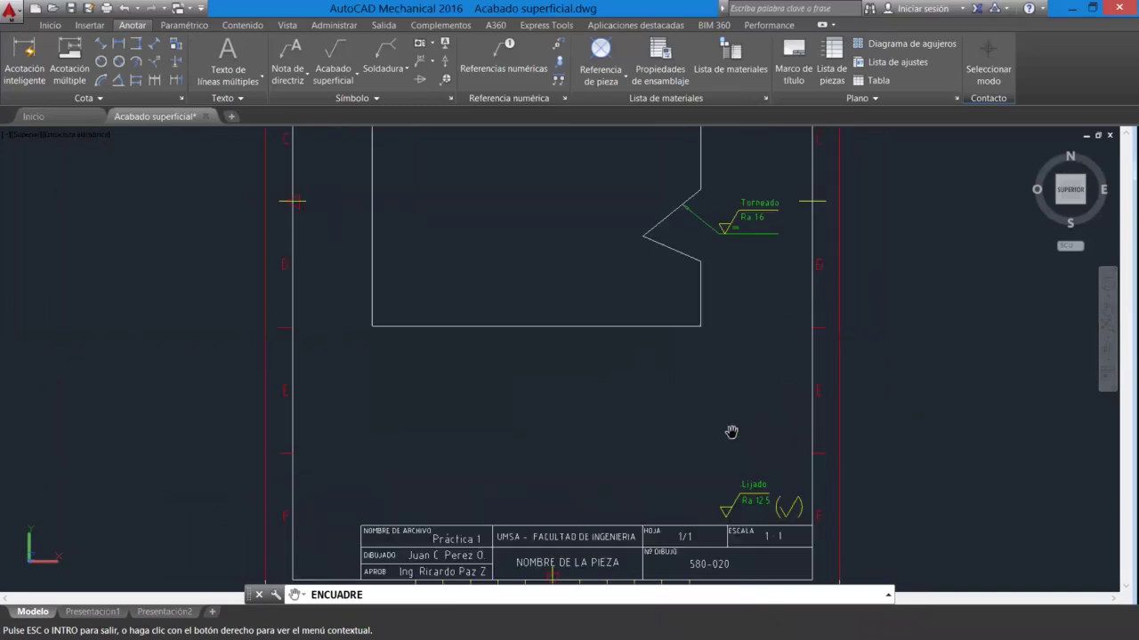
drag(727, 382, 739, 554)
drag(728, 257, 724, 388)
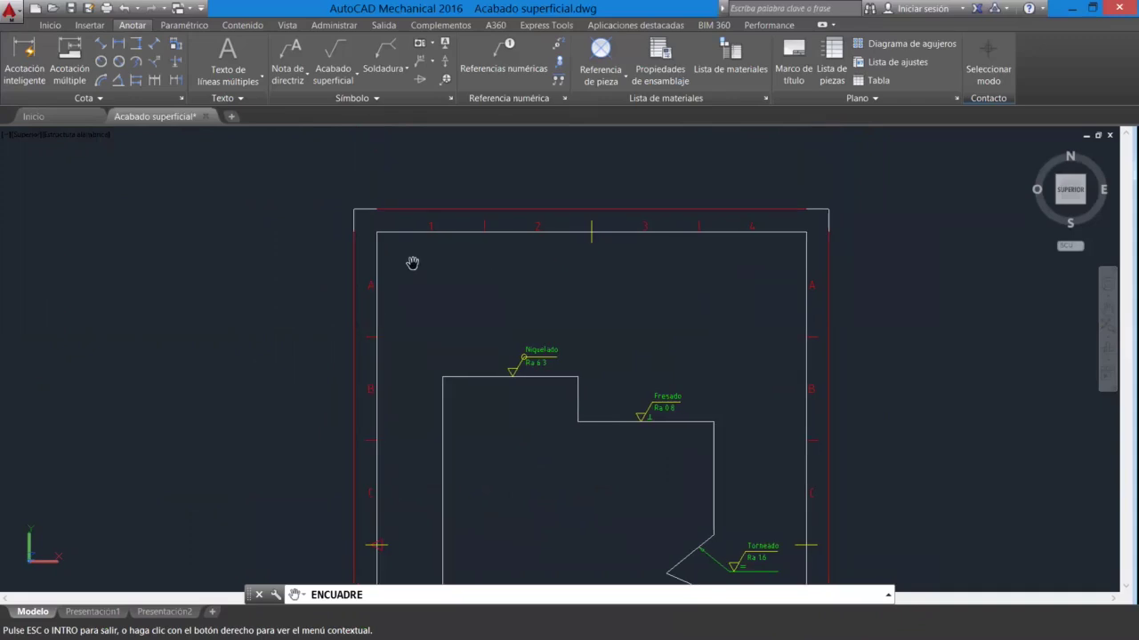
scroll(312, 342, down, 1)
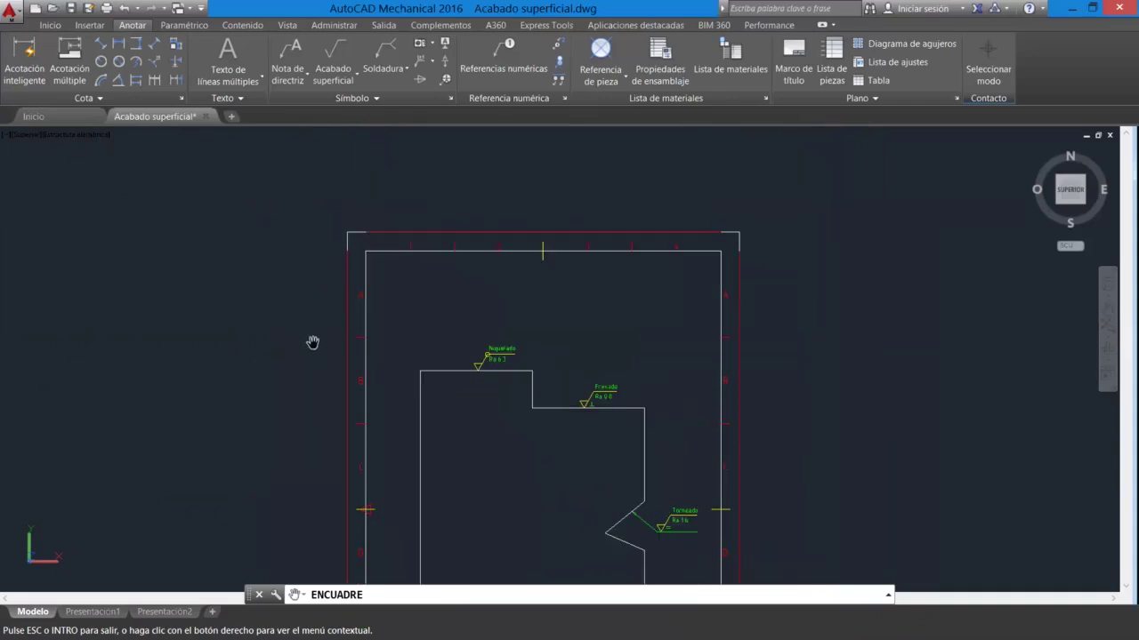
drag(575, 461, 610, 261)
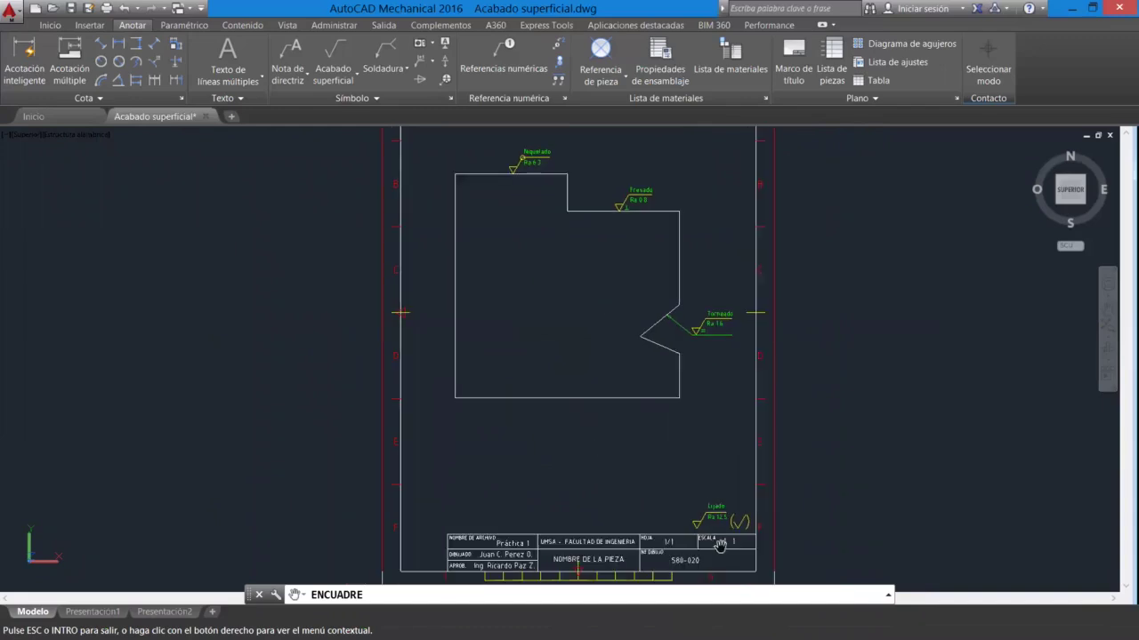
scroll(720, 546, up, 2)
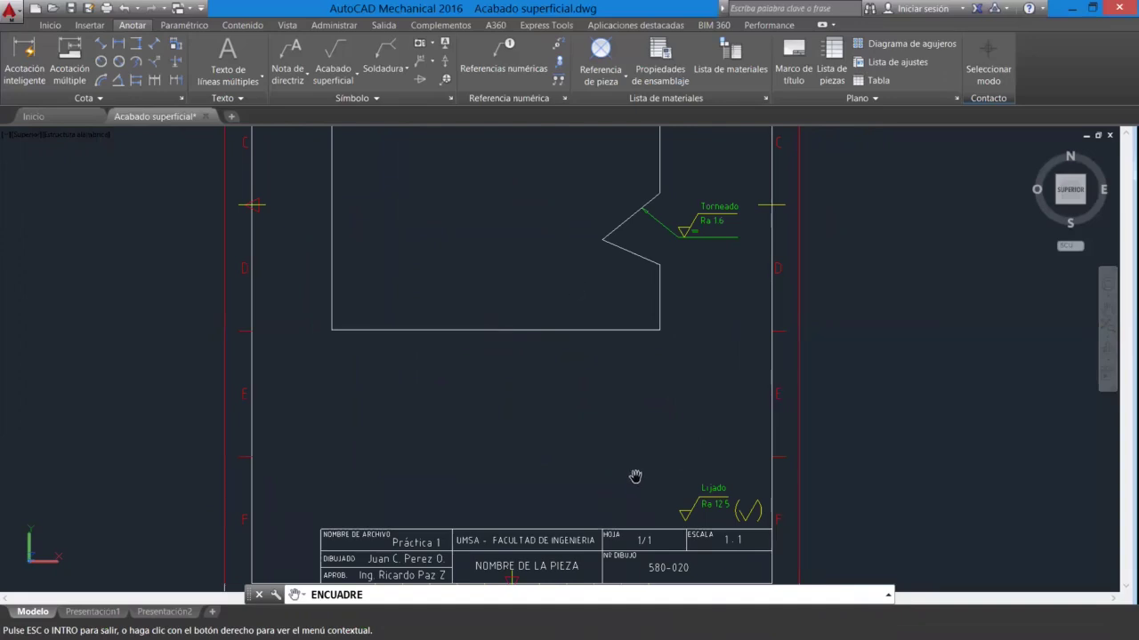
right_click(893, 430)
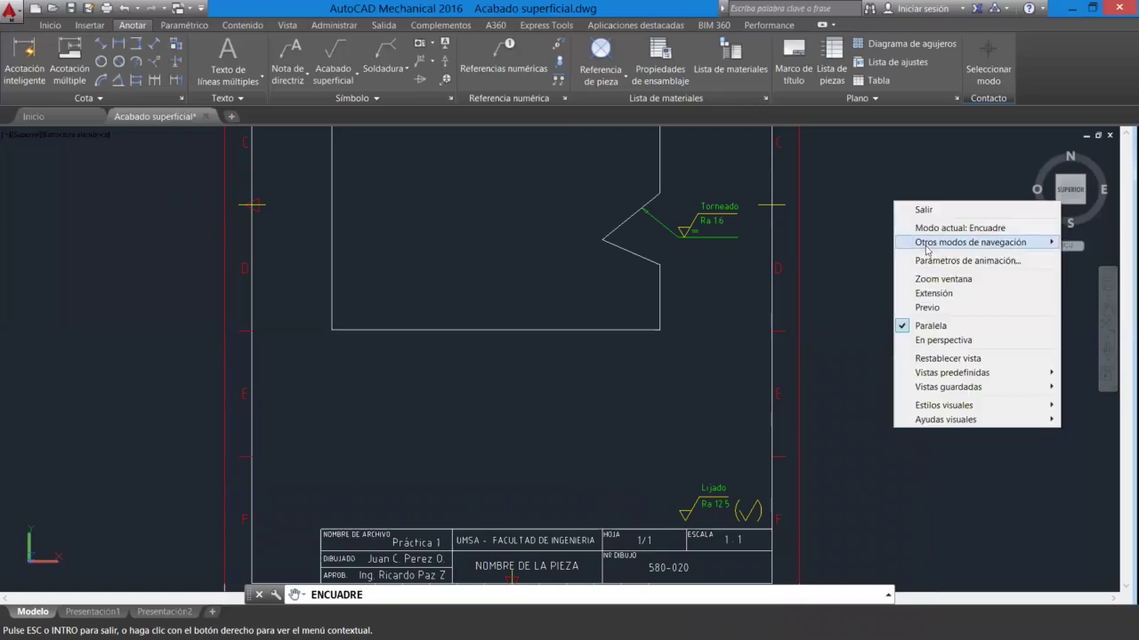
click(845, 266)
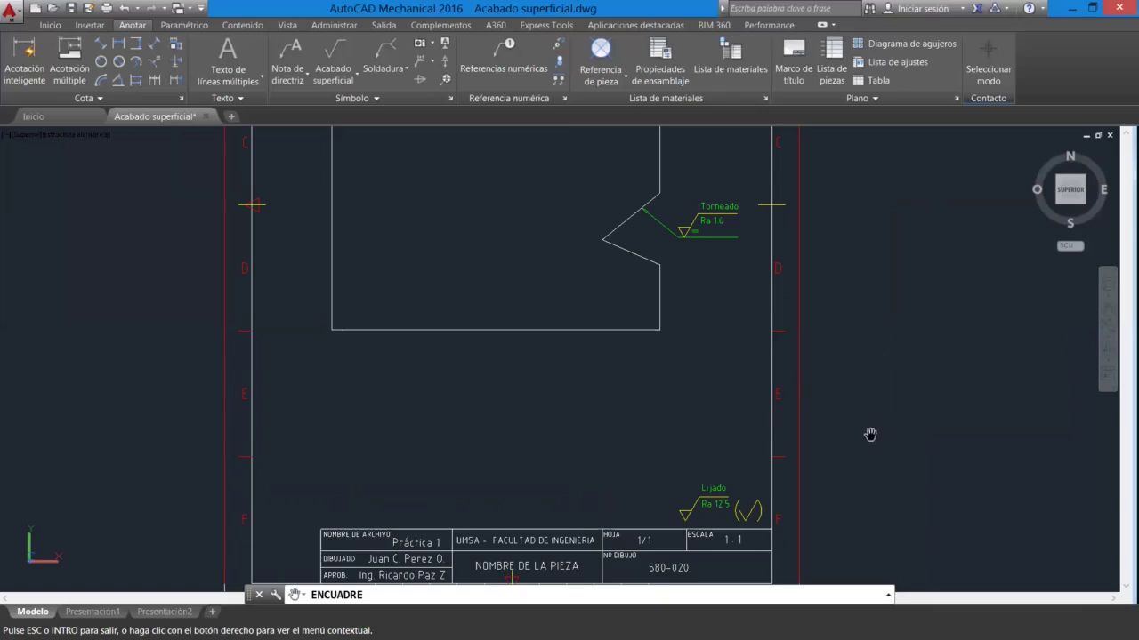